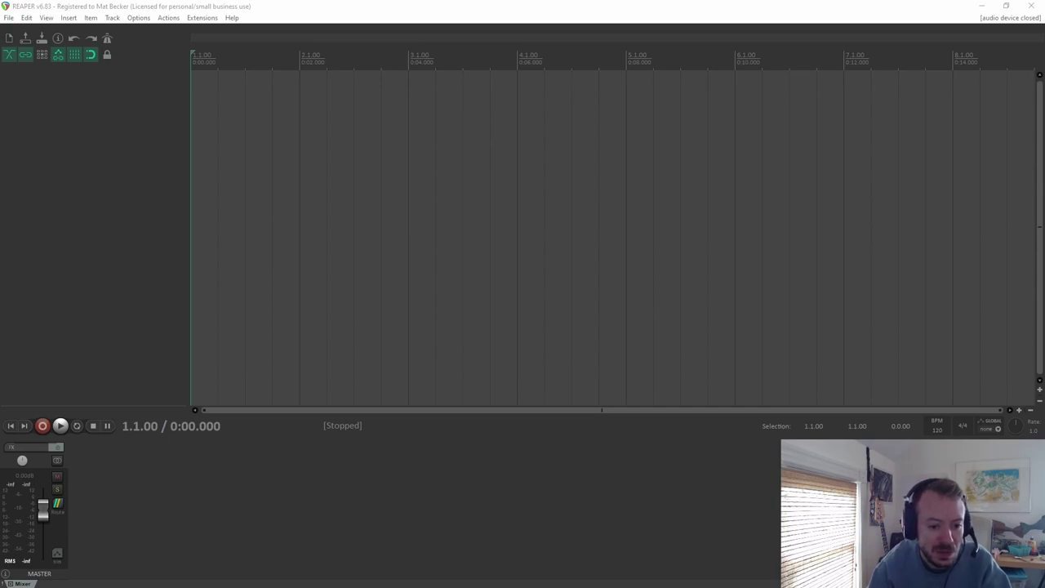
Step: Import the Funky Constellation - Street Talk (part3).wav loop at the project start and play it
drag(294, 188, 202, 154)
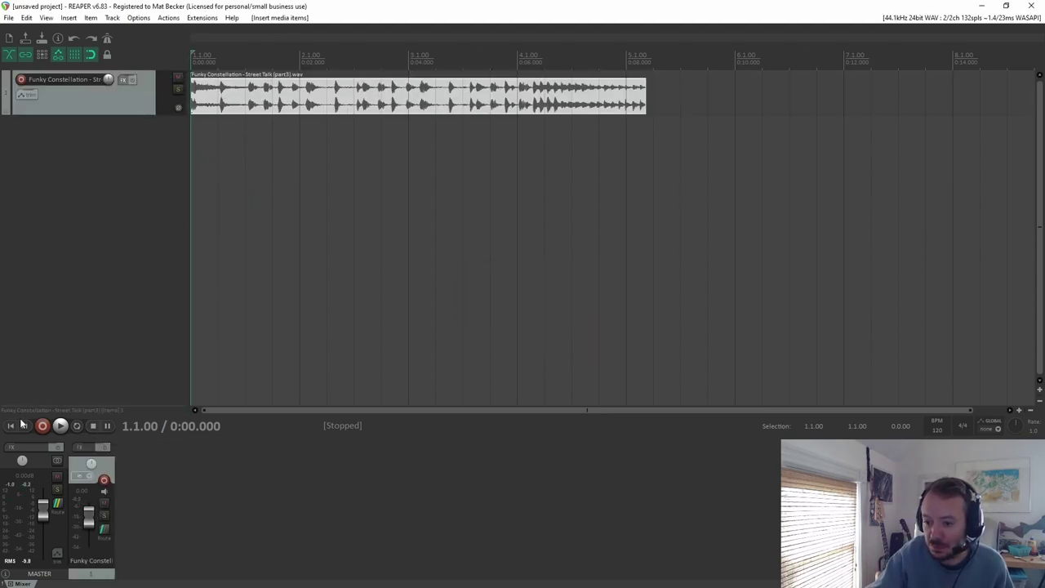
click(60, 426)
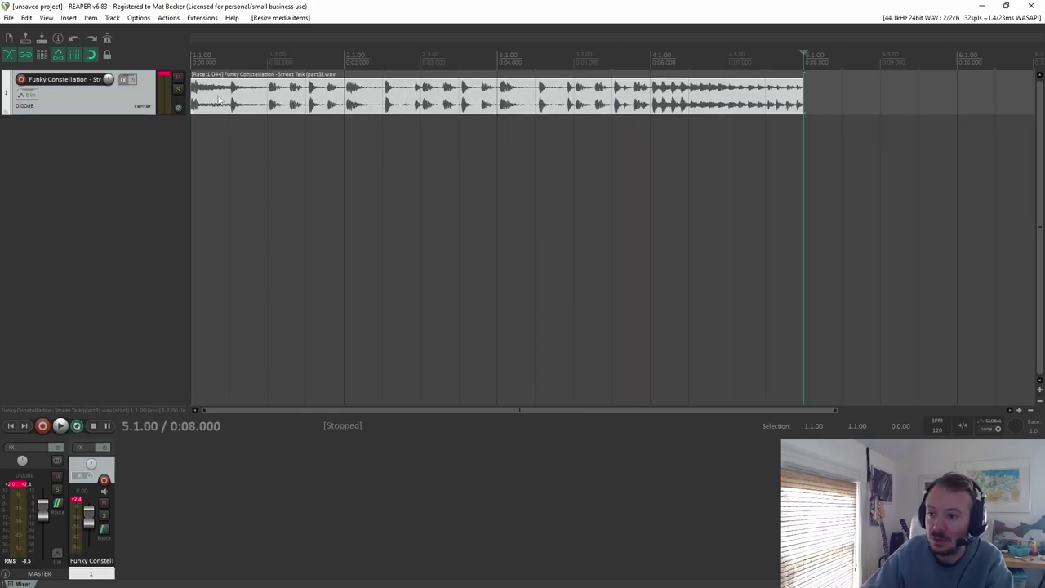
Step: Slice the loop by transients in MK Slicer and create a MIDI sampler track from the slices
click(193, 68)
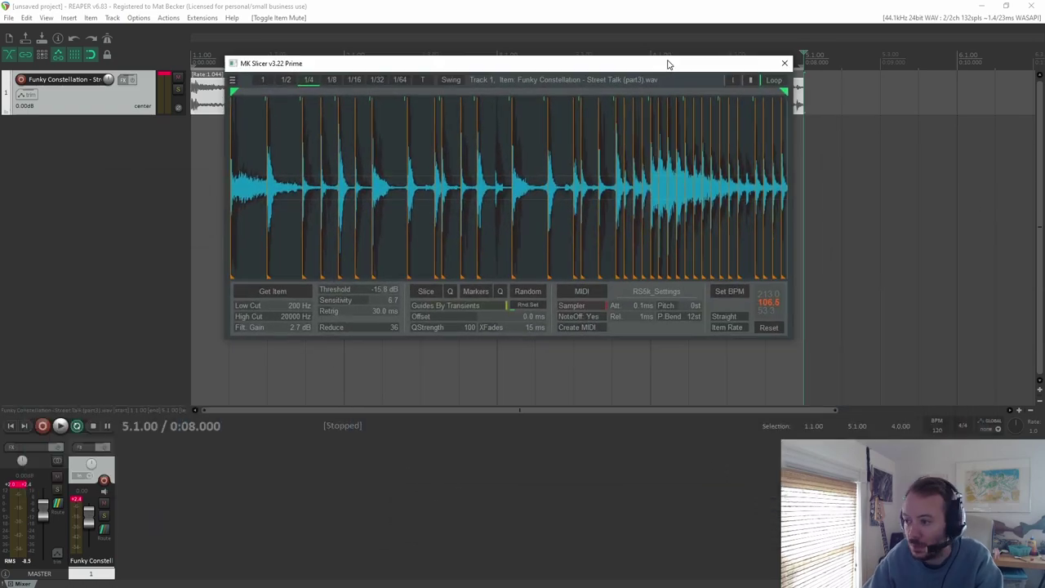
drag(667, 63, 681, 106)
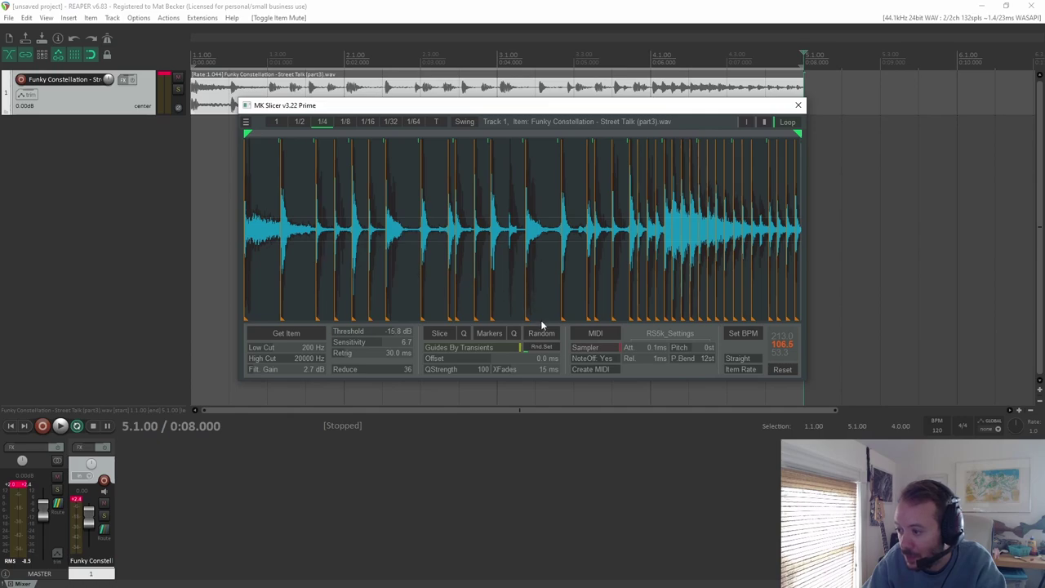
click(603, 333)
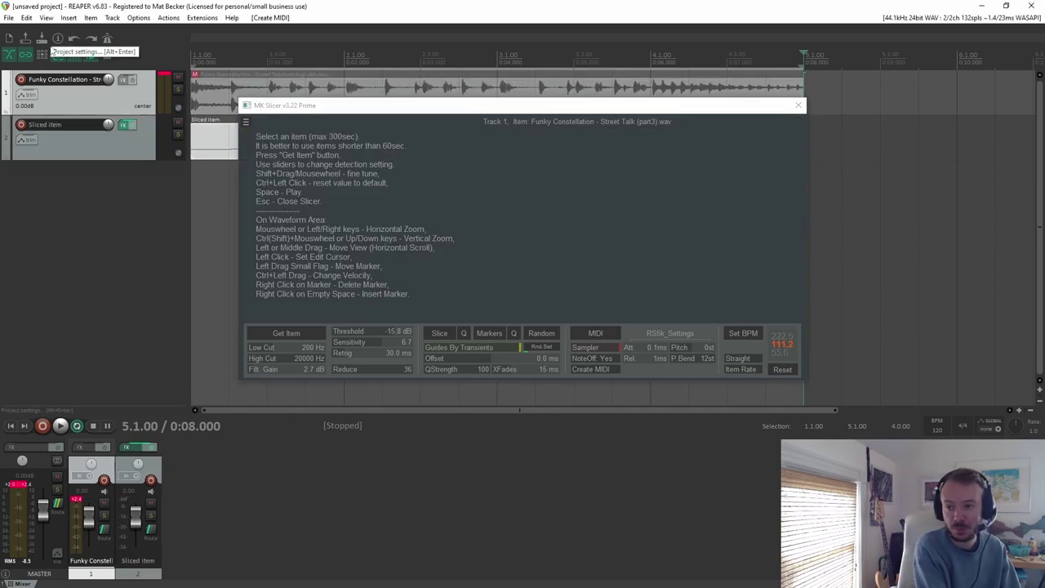
key(Escape)
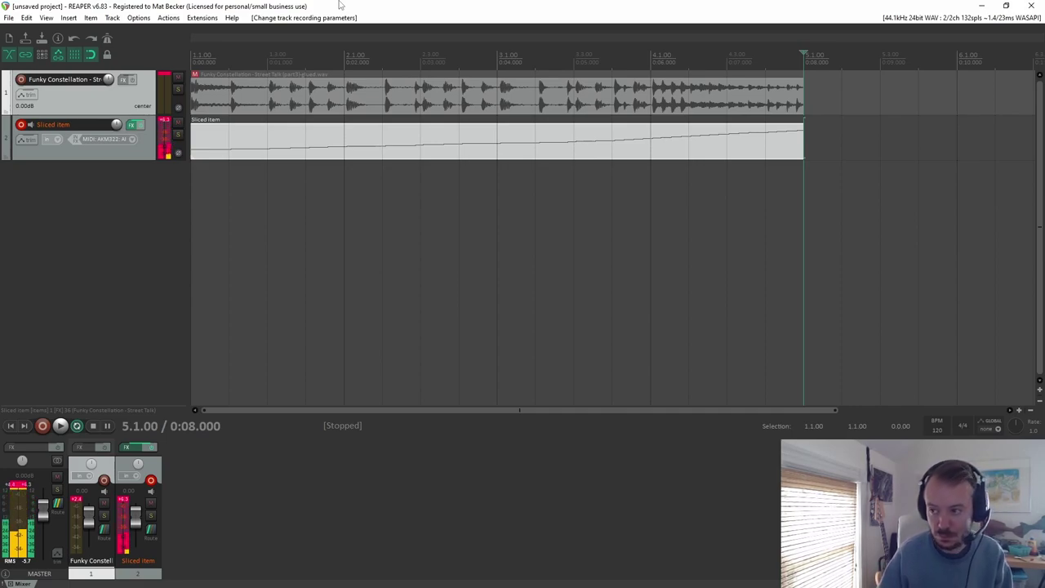
Step: Delete the original audio item from the first track and turn on the metronome
click(593, 93)
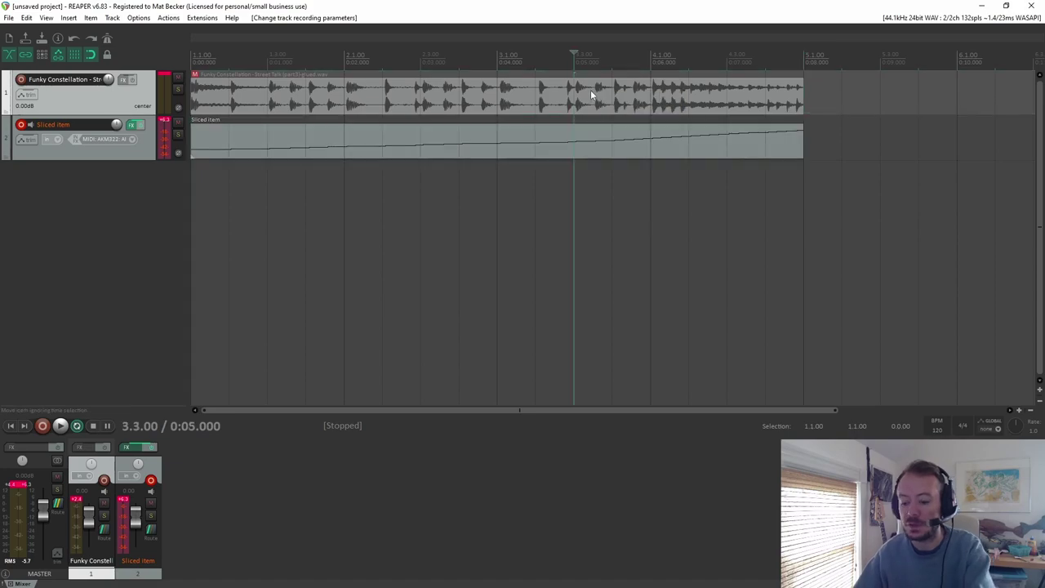
key(Delete)
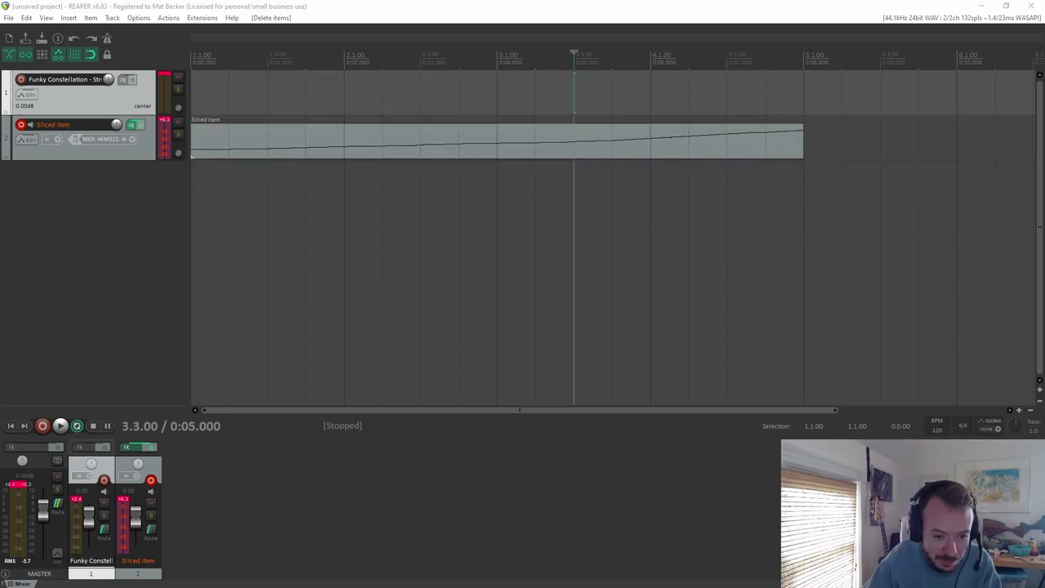
click(107, 39)
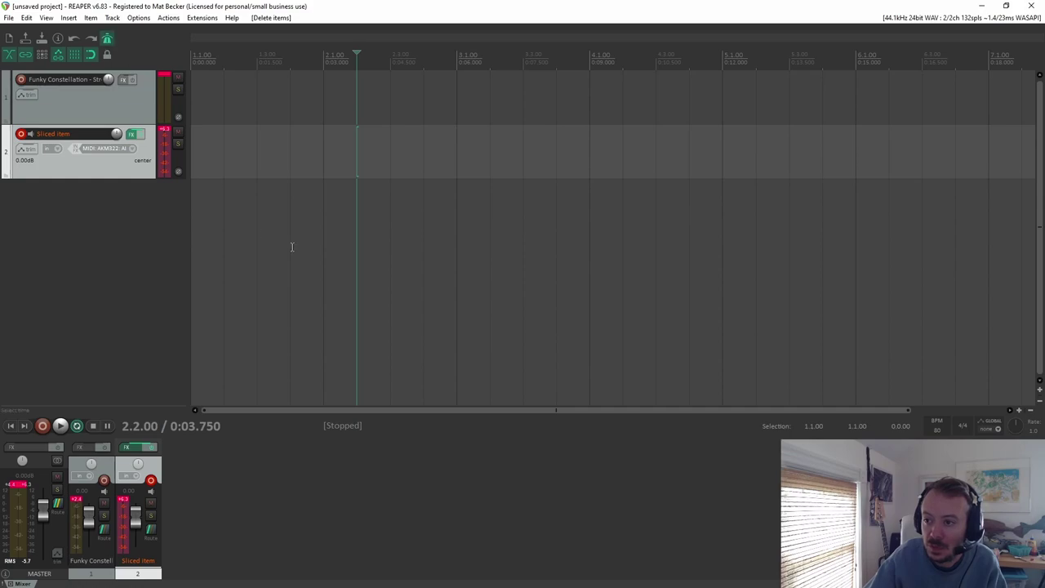
Step: Set a time selection from 1.1.00 to 3.1.00 and start playback
drag(193, 59, 456, 41)
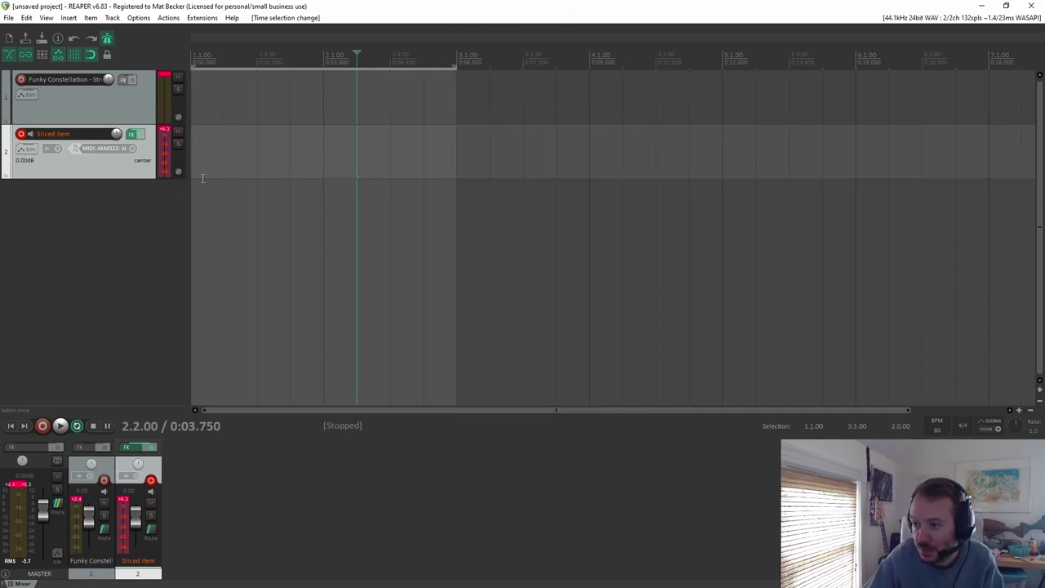
click(60, 425)
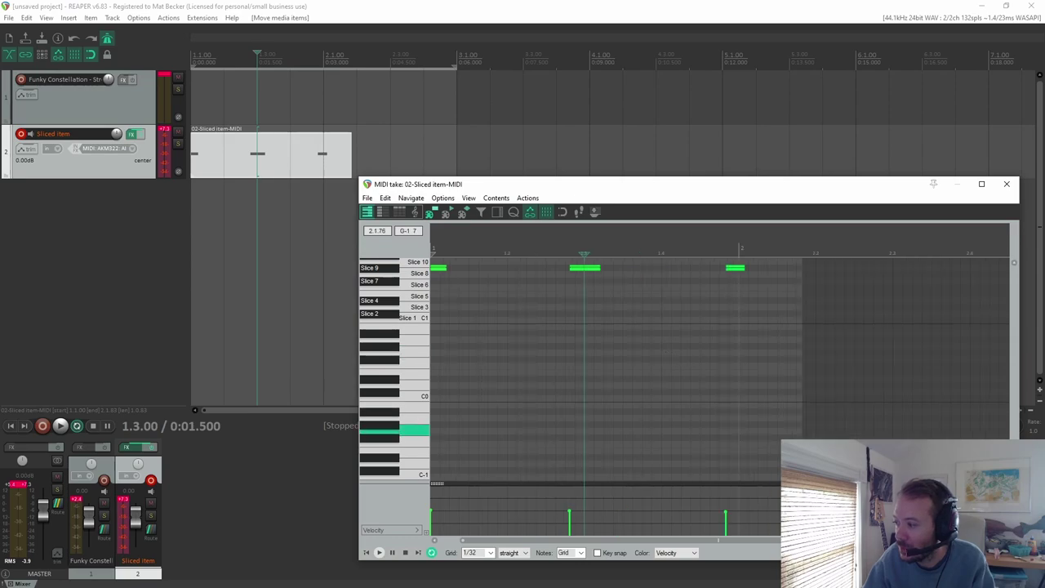
Step: Extend the recorded MIDI item on the Sliced item track to 3.1.00 and play it back
scroll(851, 434, up, 4)
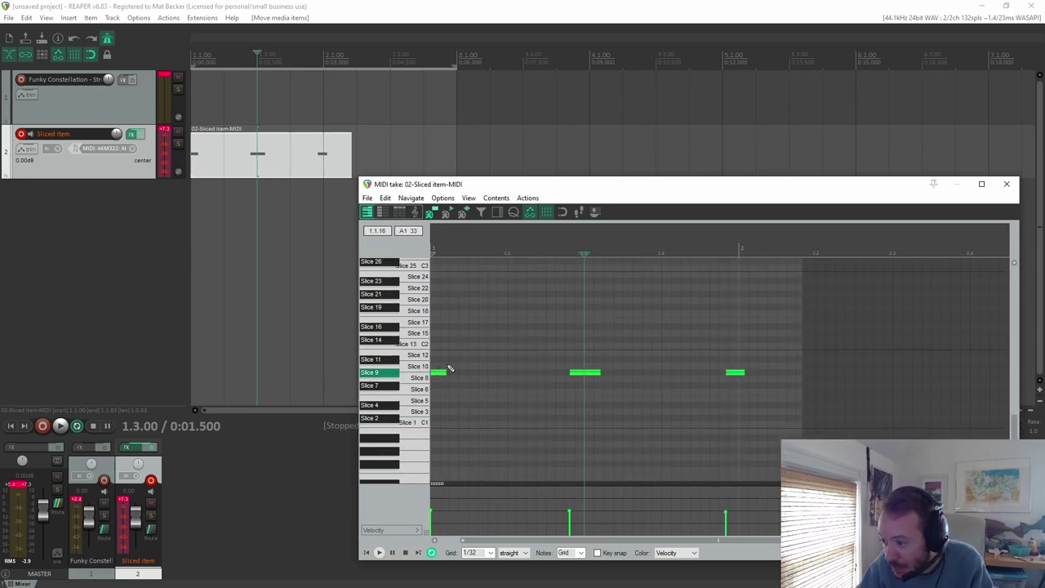
drag(342, 156, 456, 156)
key(space)
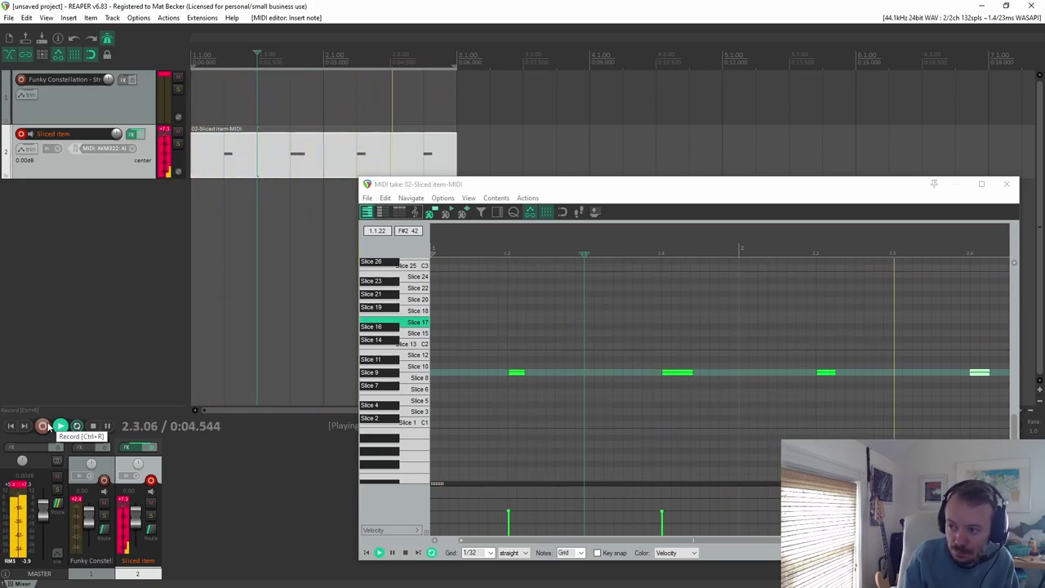
Step: Record Slice 17 and Slice 21 notes over the Slice 9 pattern, and adjust a Slice 21 note's edge
click(45, 426)
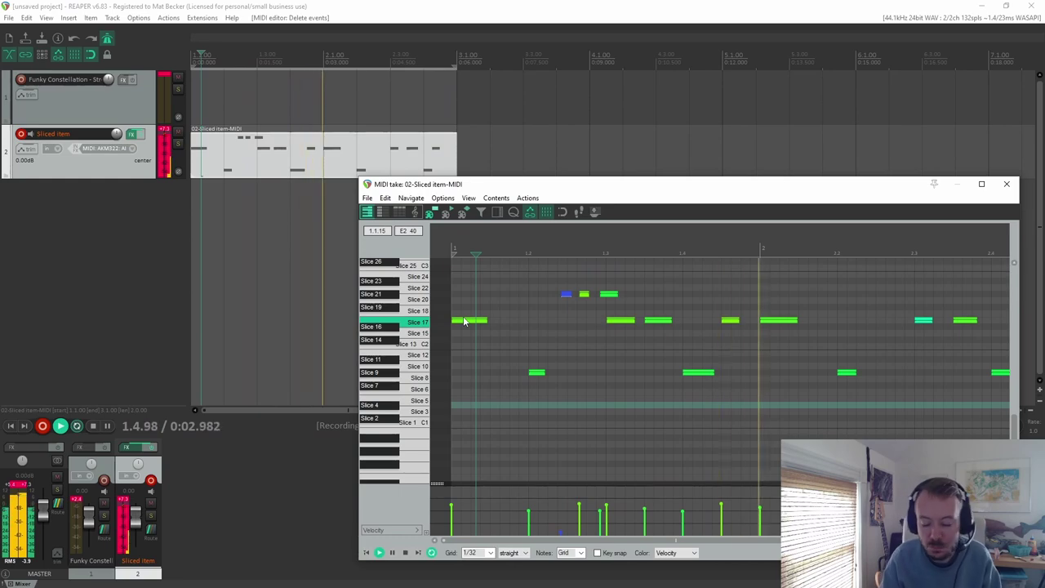
key(space)
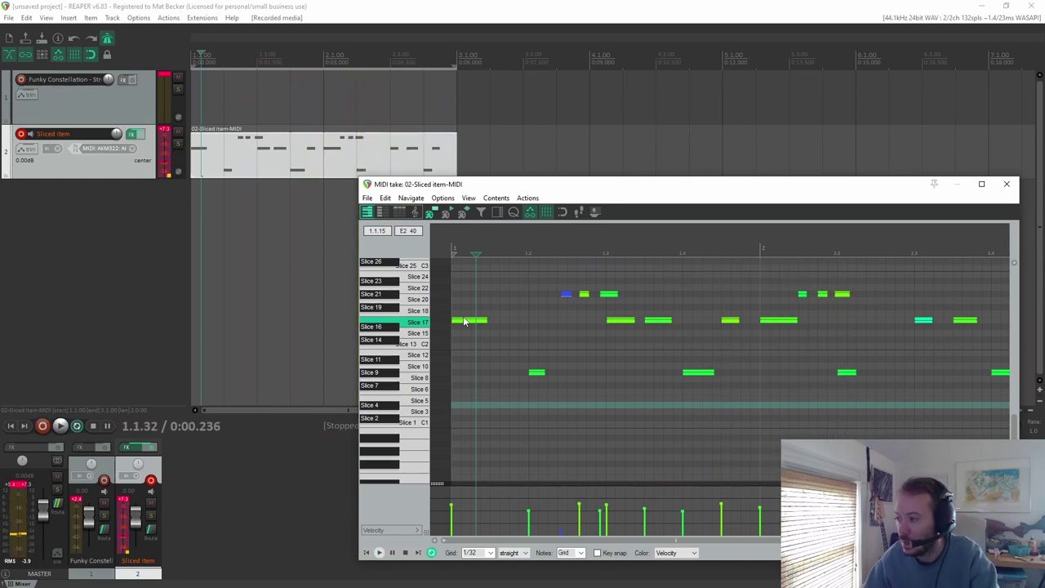
drag(548, 299, 566, 299)
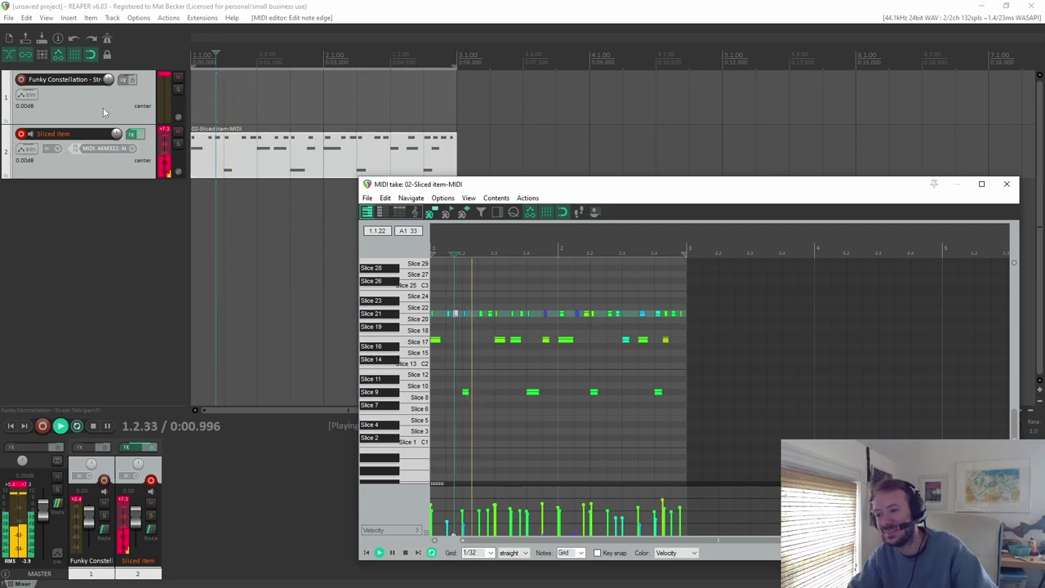
Step: Select all Slice 21 notes and set their velocity to 31
click(376, 313)
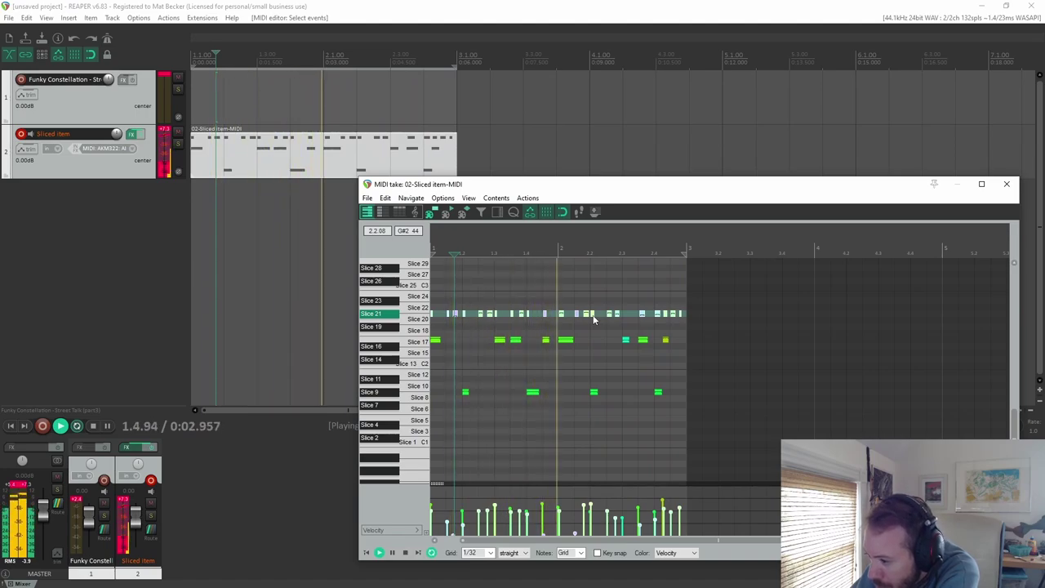
click(694, 552)
click(666, 501)
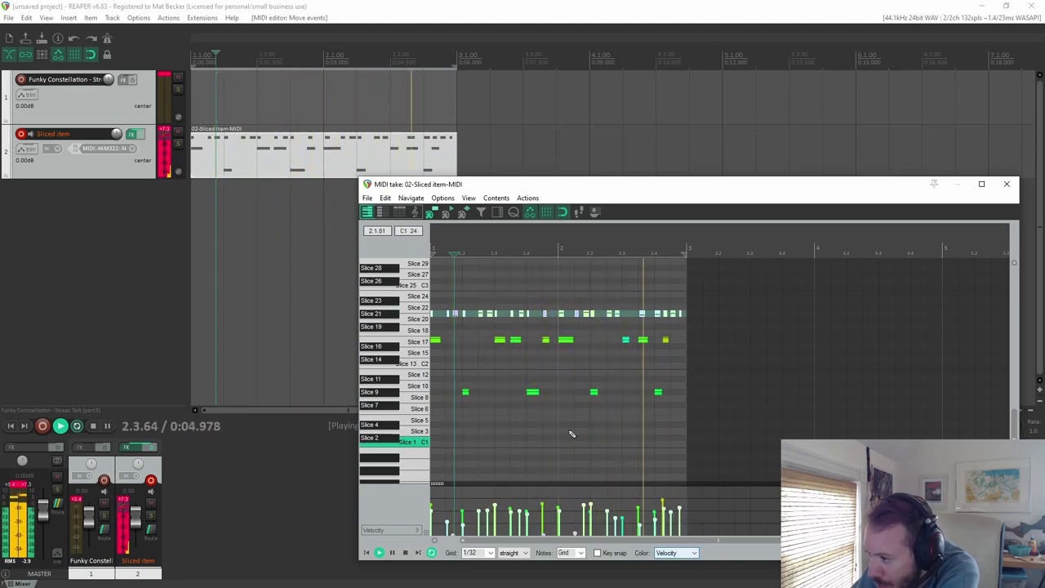
right_click(457, 313)
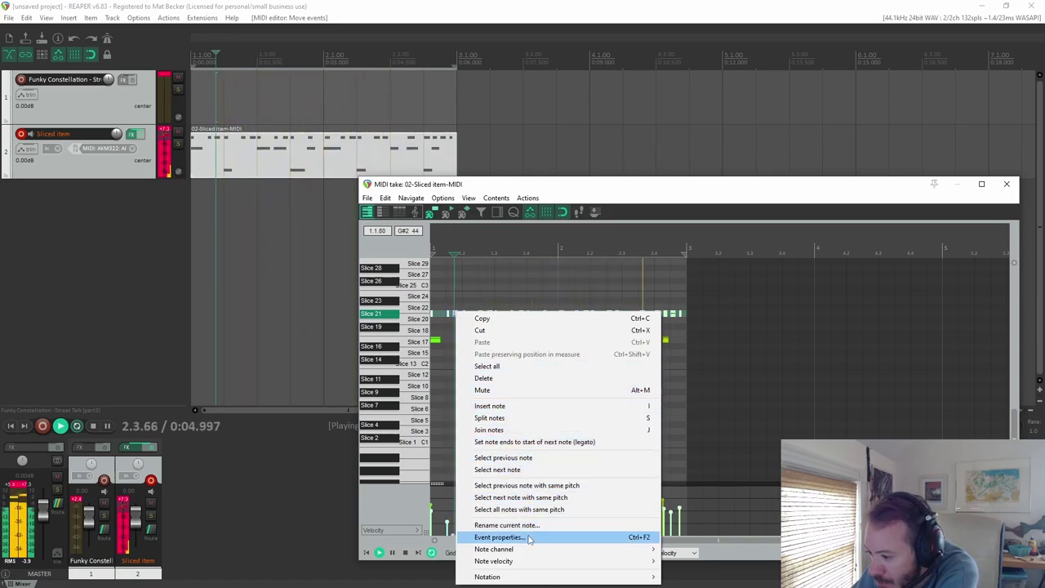
mouse_move(532, 562)
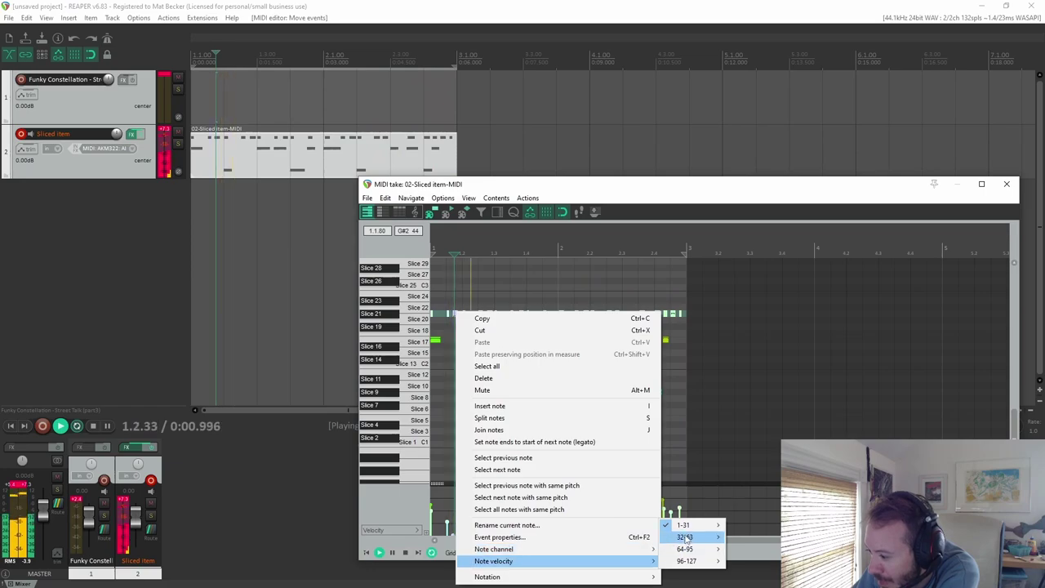
mouse_move(696, 527)
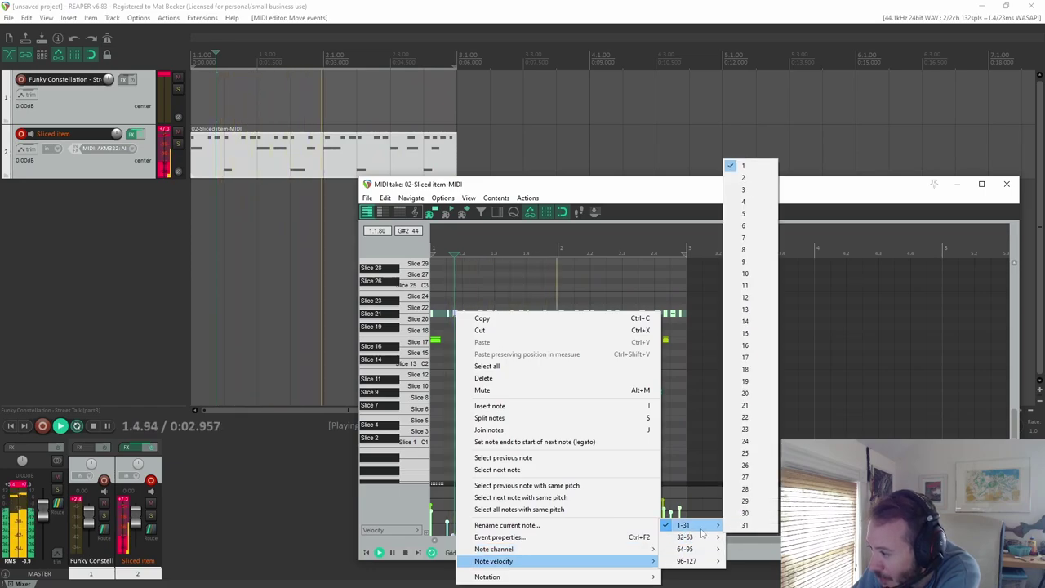
click(756, 529)
Step: Delete the Slice 17 note just before bar 2 and the last Slice 17 note in the pattern
right_click(586, 340)
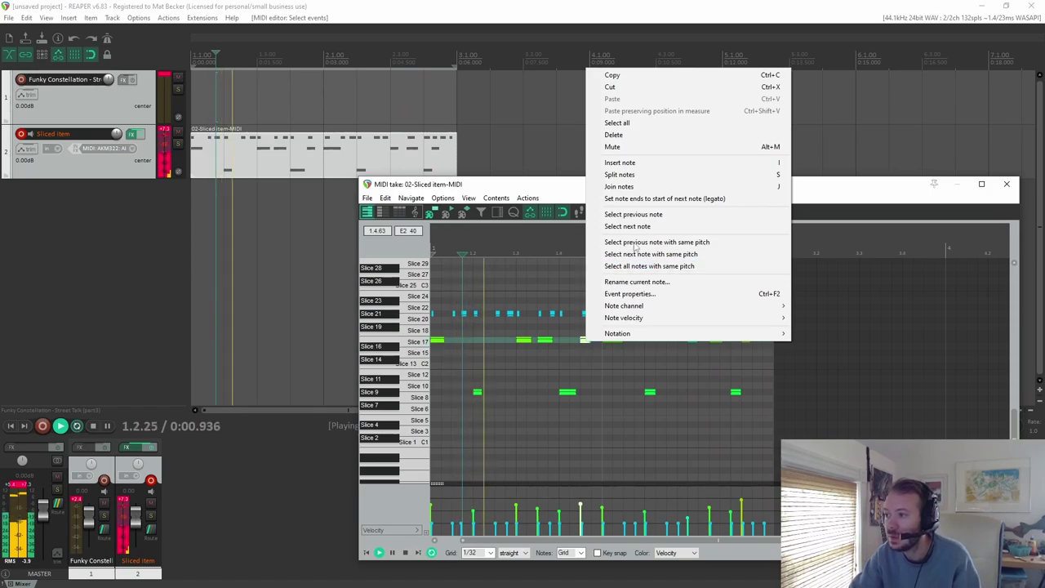
click(585, 338)
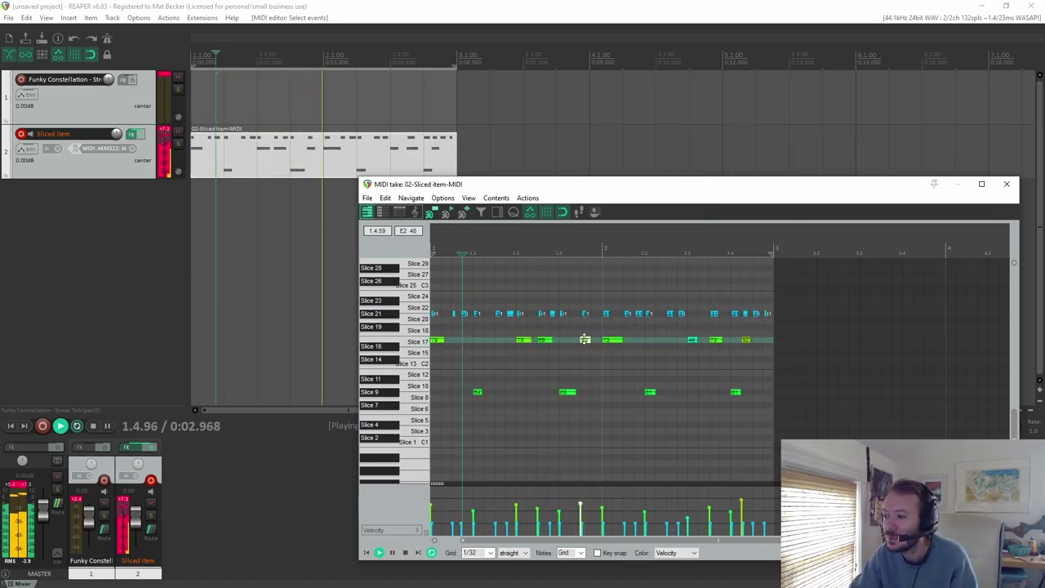
key(Delete)
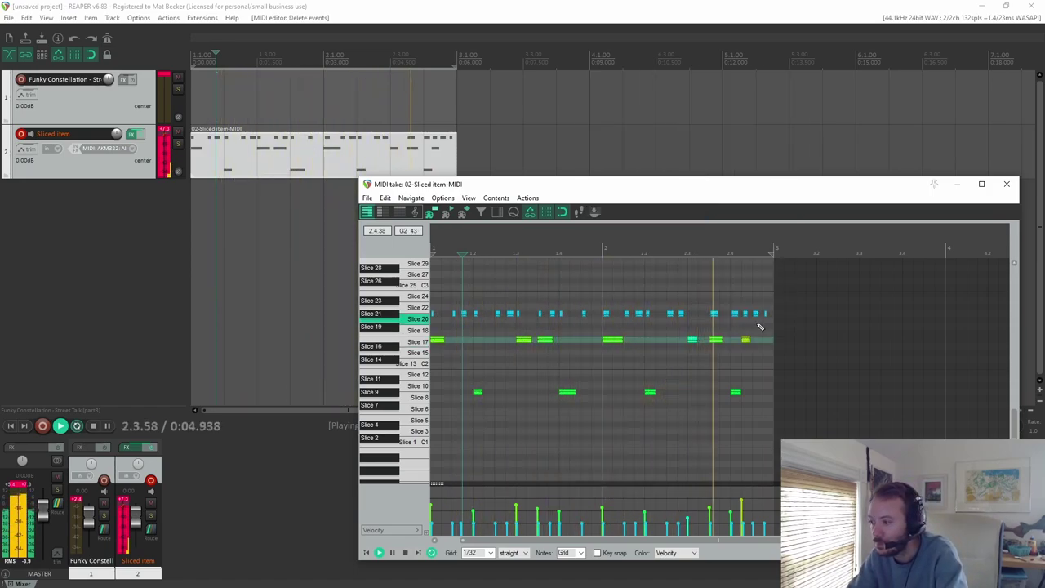
click(745, 339)
key(Delete)
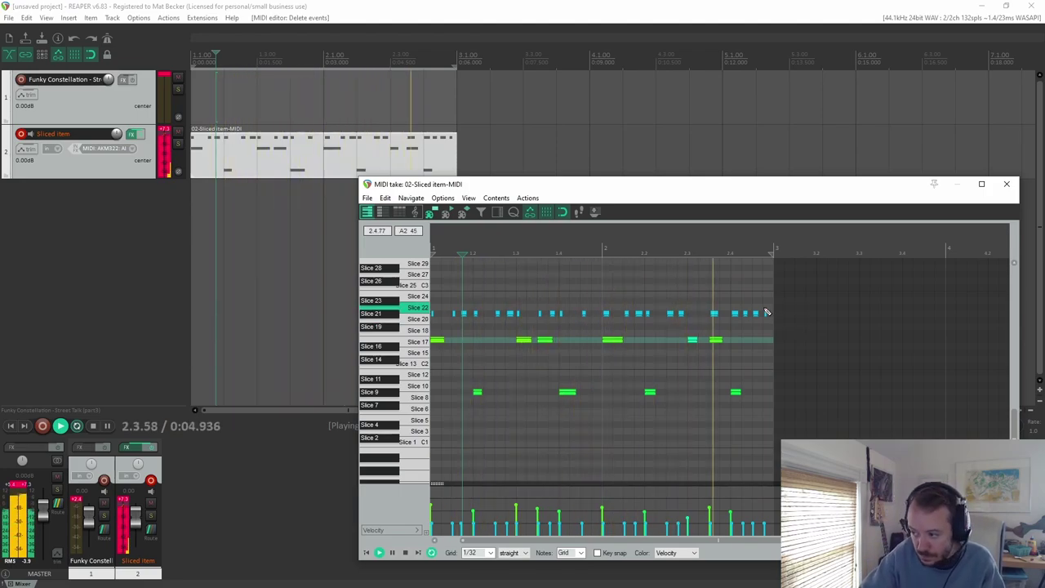
Step: Quantize the position of all notes to a straight 1/16 grid at 100% strength
key(ctrl+a)
key(q)
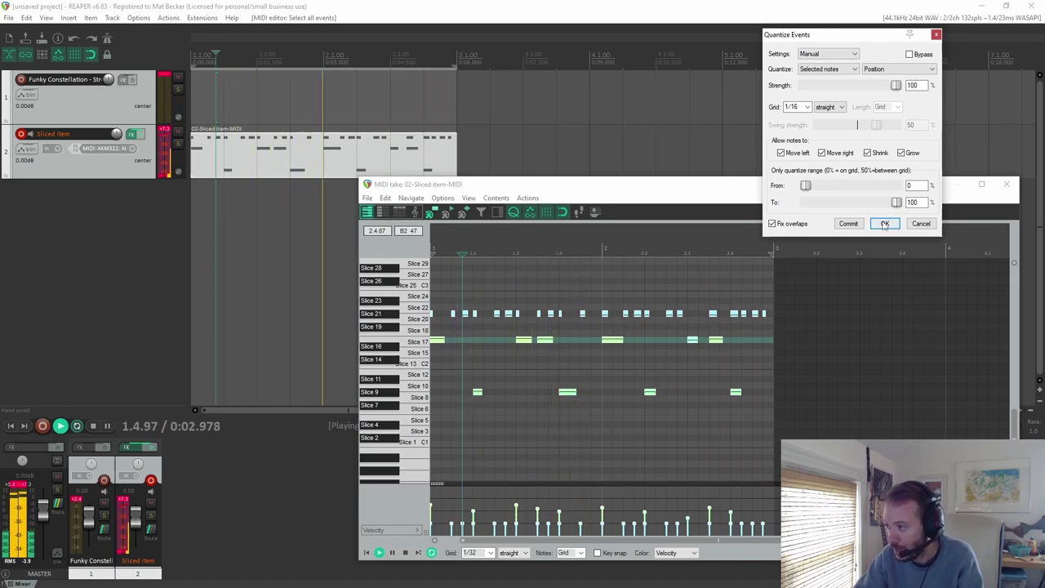
click(884, 224)
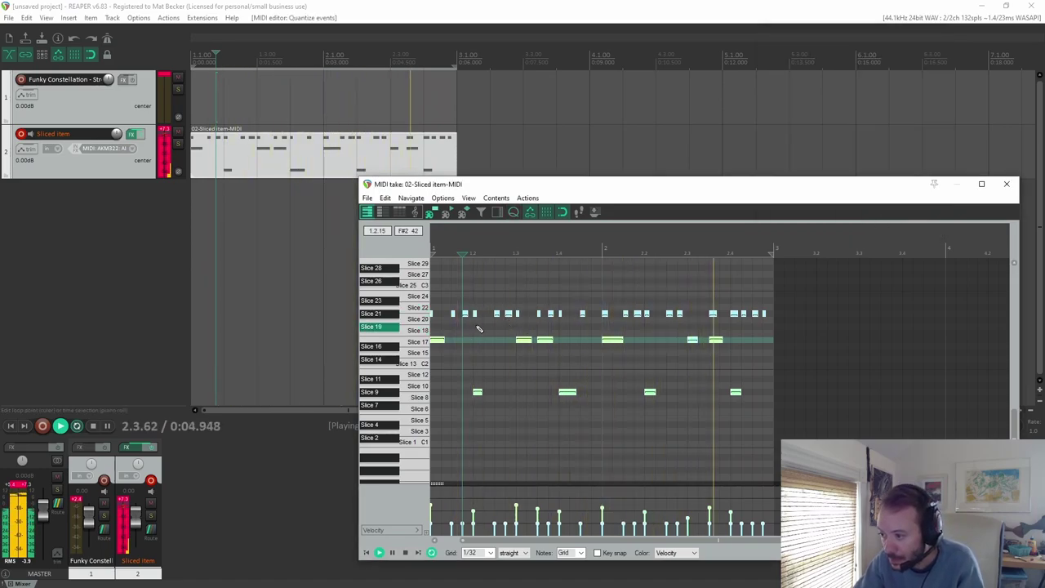
Step: Delete the Slice 21 notes that coincide with the Slice 9 notes and close the MIDI editor
double_click(472, 314)
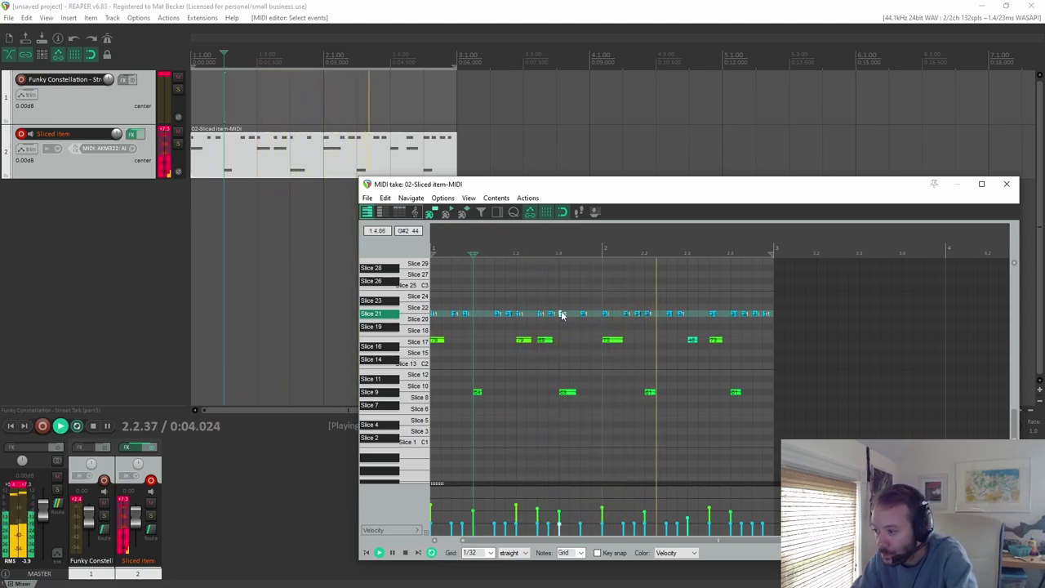
double_click(647, 316)
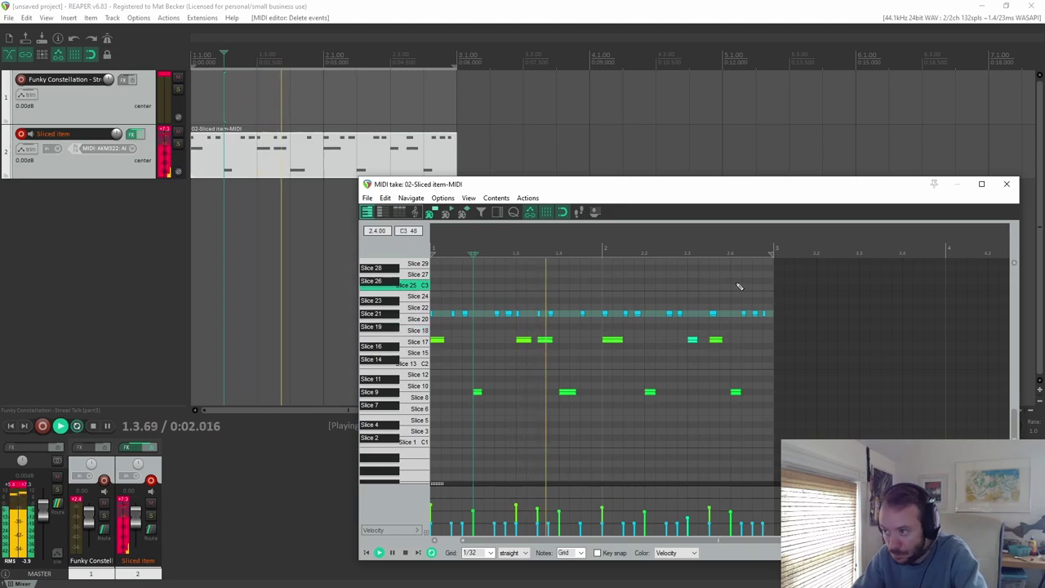
click(1009, 184)
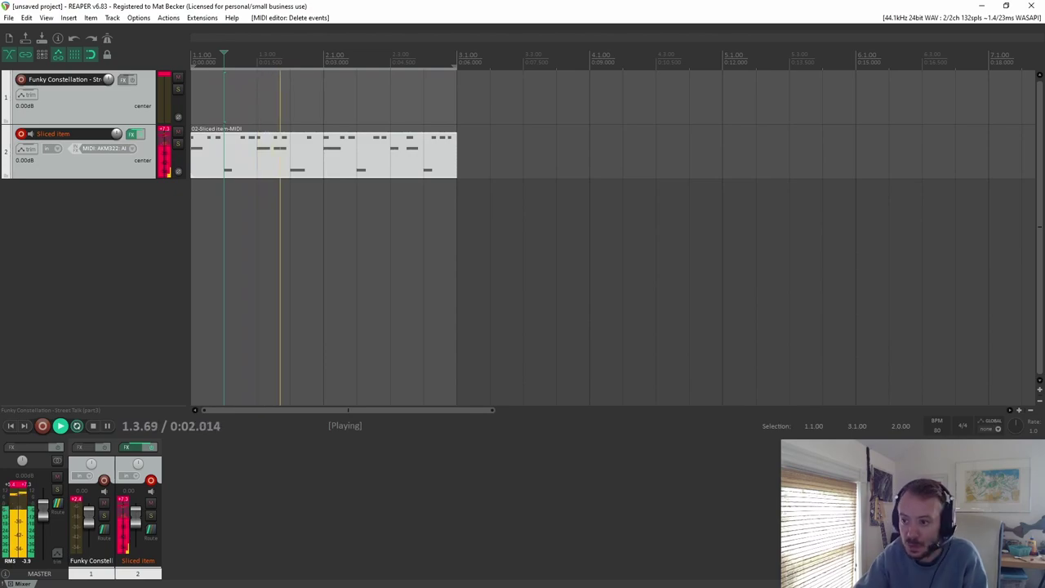
Step: Add ReaComp and ReaPitch to the end of the Sliced item track's FX chain
click(96, 117)
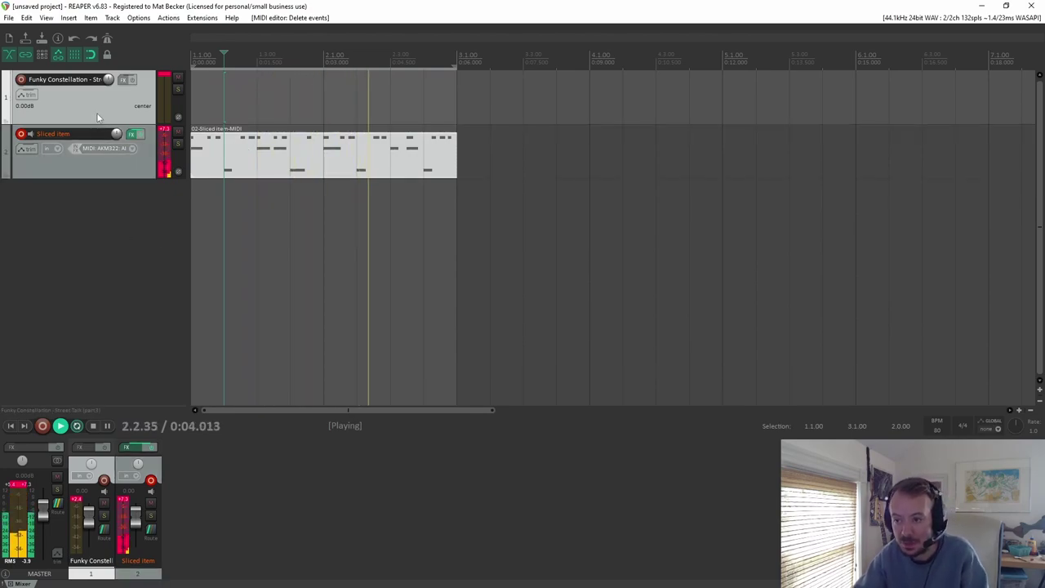
click(130, 133)
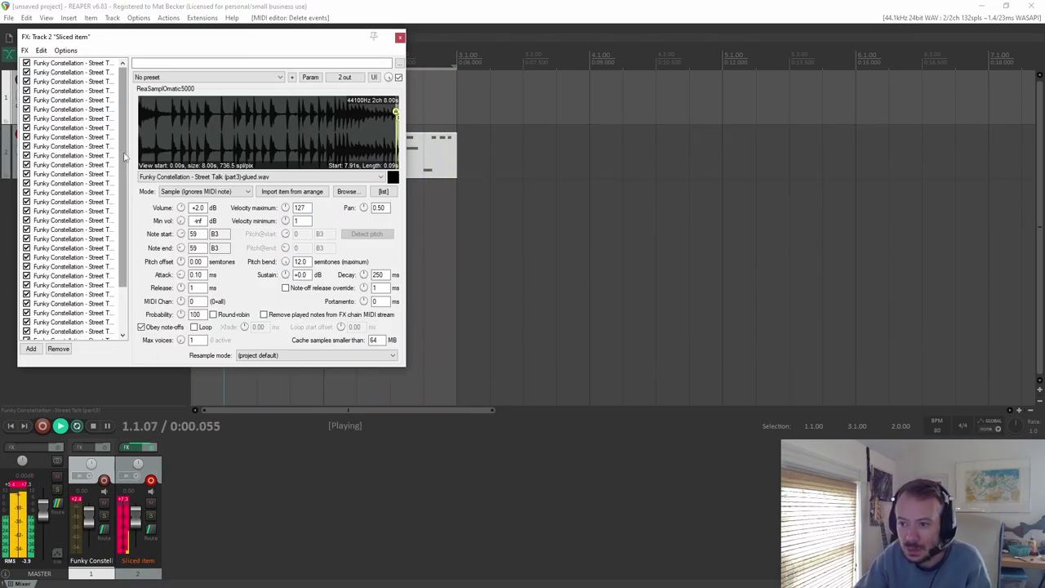
right_click(116, 287)
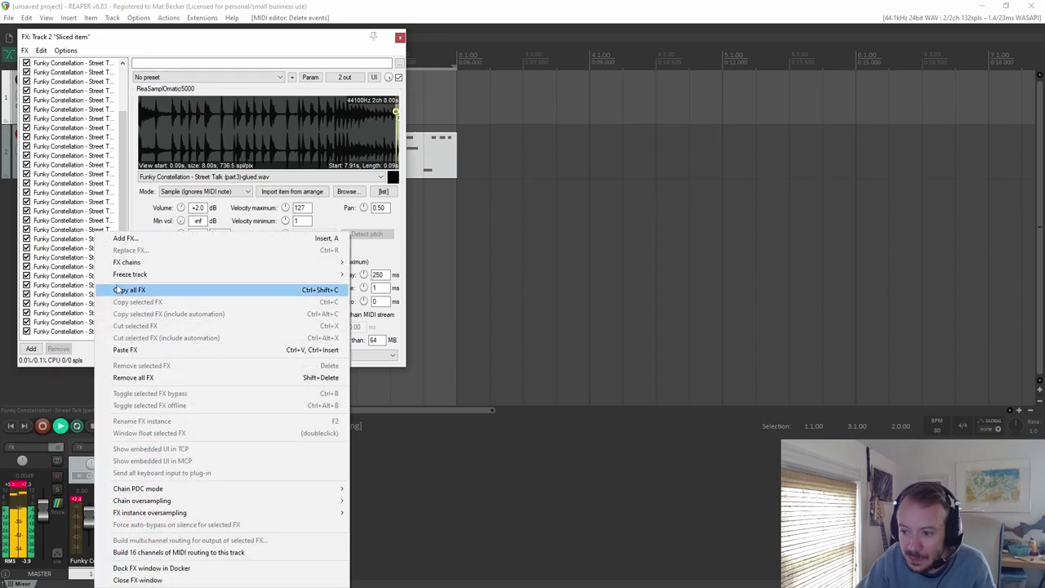
click(124, 237)
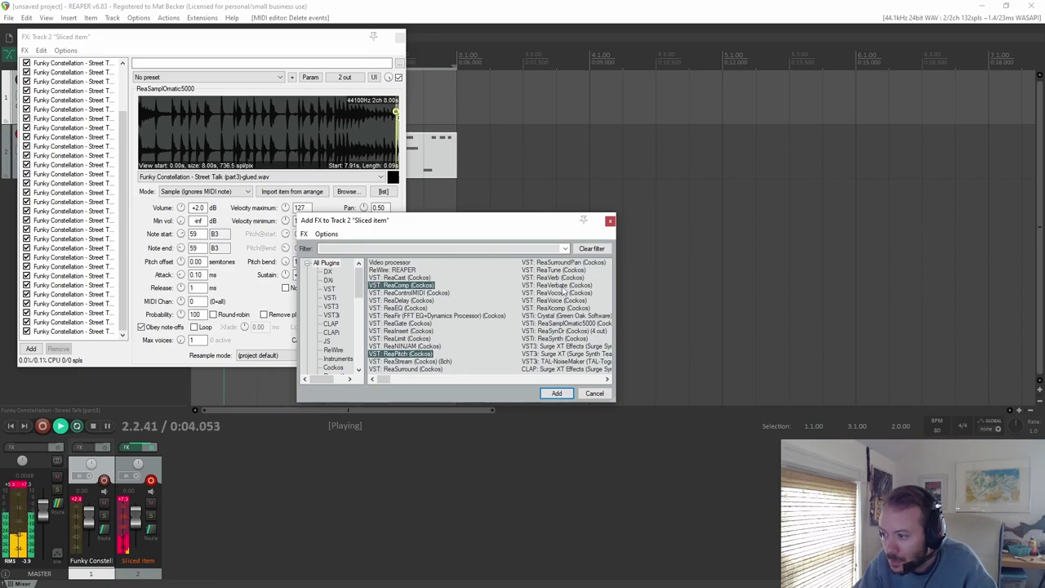
click(556, 393)
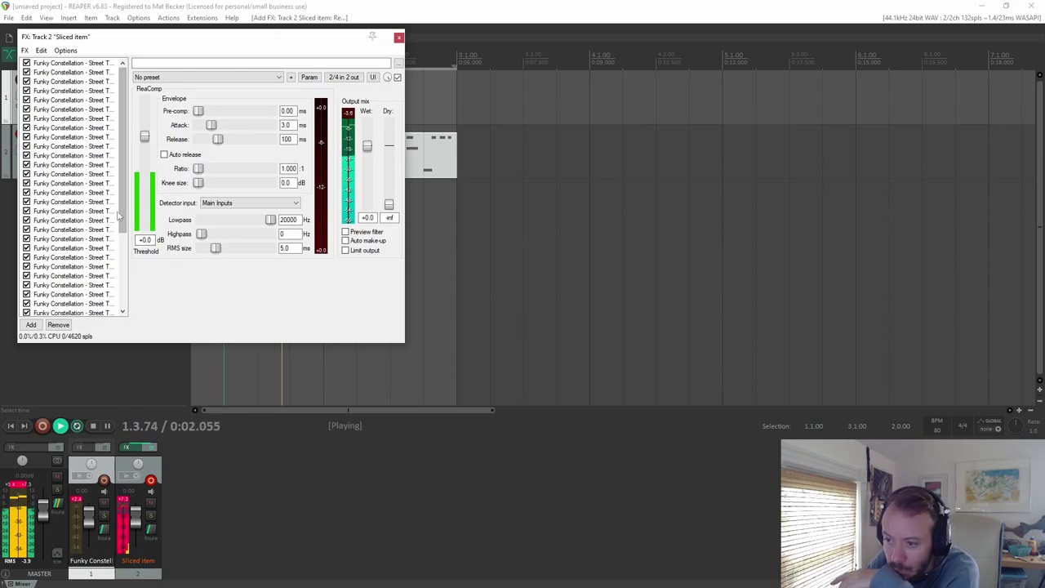
Step: Move ReaPitch above ReaComp in the Sliced item track's FX chain, directly after the sampler slices
drag(130, 289, 105, 230)
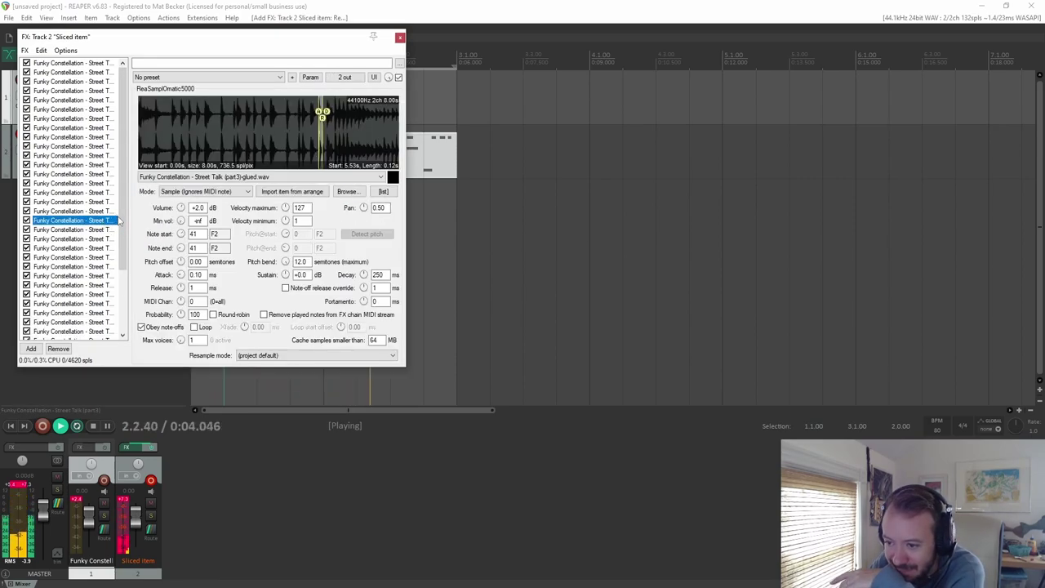
scroll(74, 245, down, 3)
click(82, 312)
drag(96, 321, 73, 310)
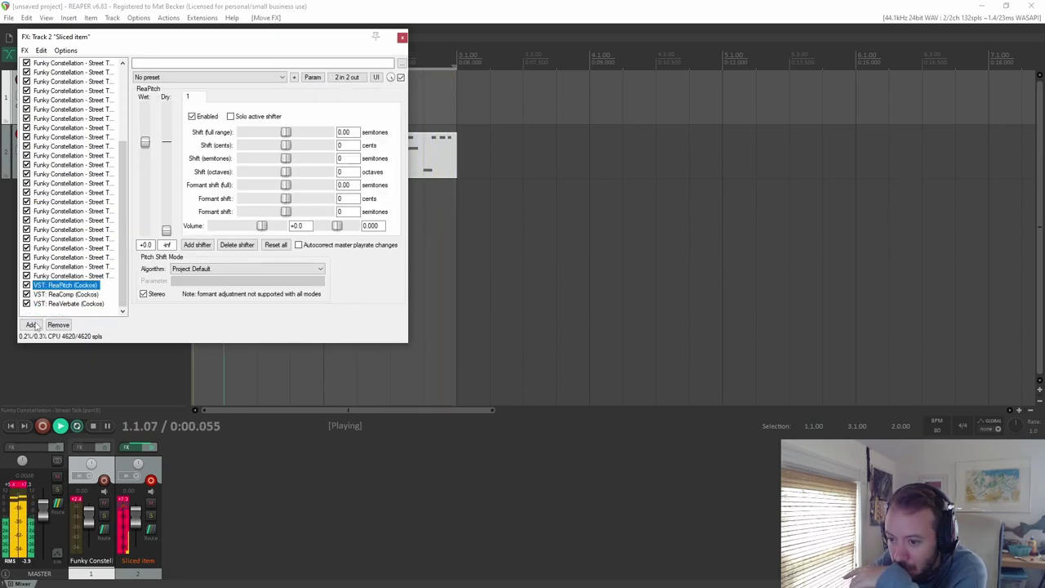
Step: Set ReaVerbate's room size to 76, dampening to 80 and wet level to about -23.2 dB
click(55, 304)
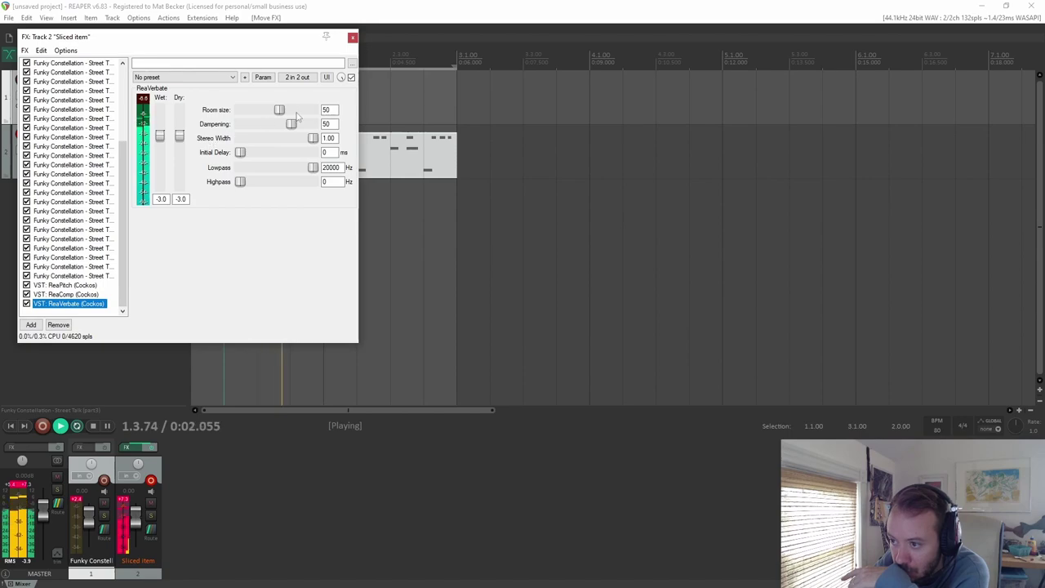
drag(289, 110, 272, 128)
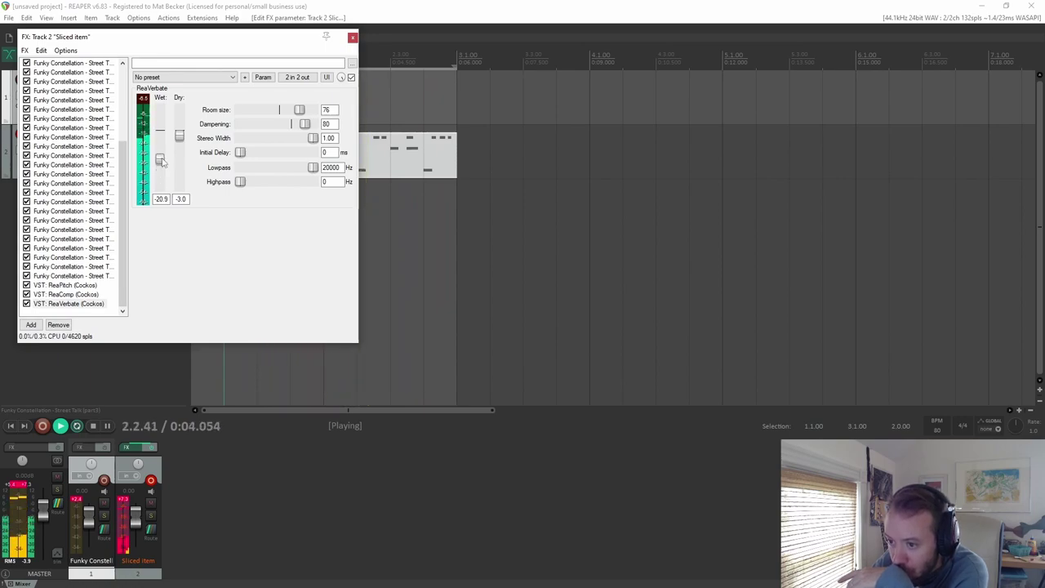
drag(162, 162, 162, 163)
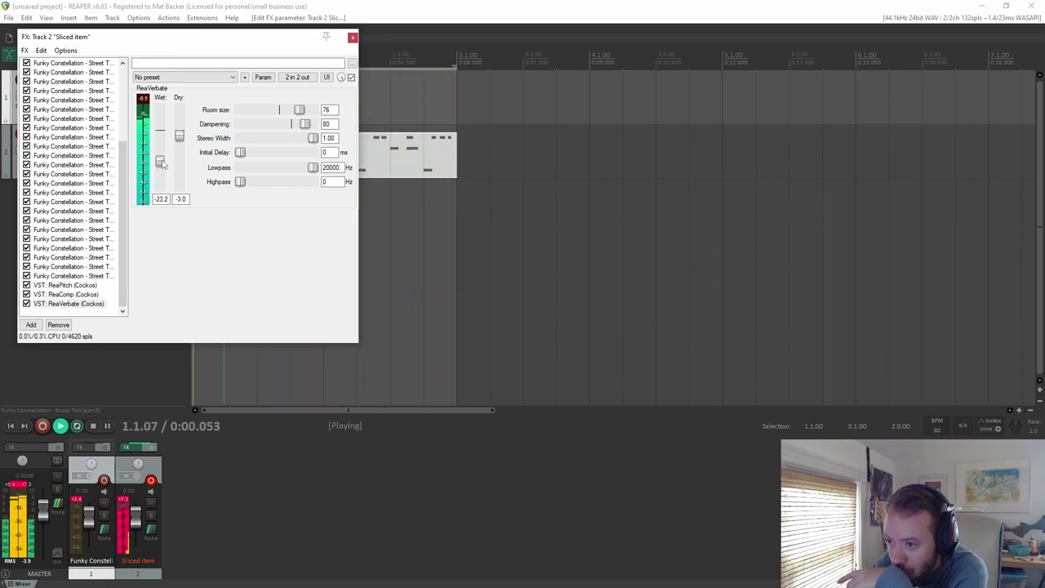
Step: Audition different semitone shifts in ReaPitch and set the shift to 12 semitones
click(87, 296)
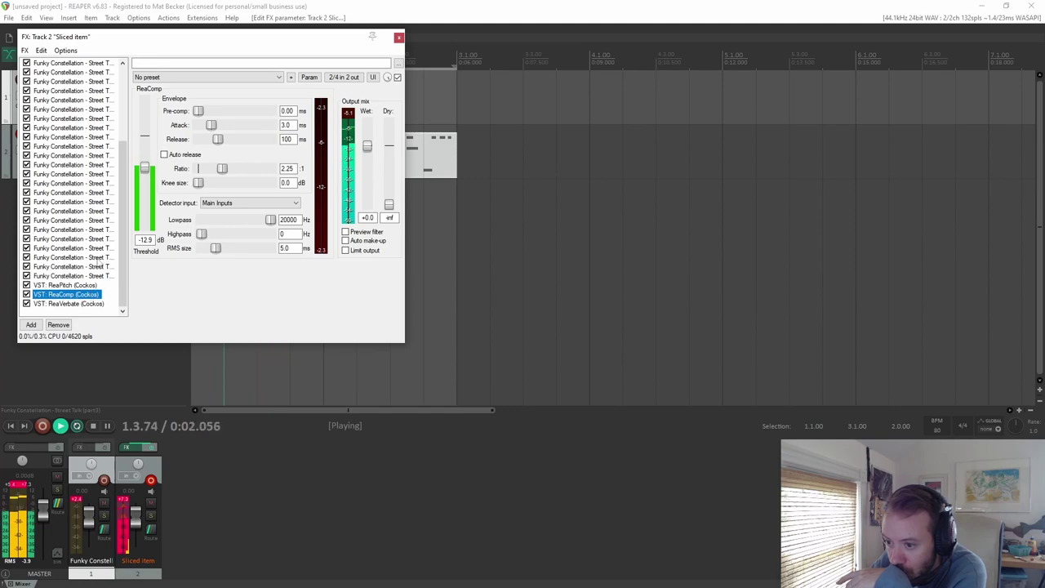
click(91, 285)
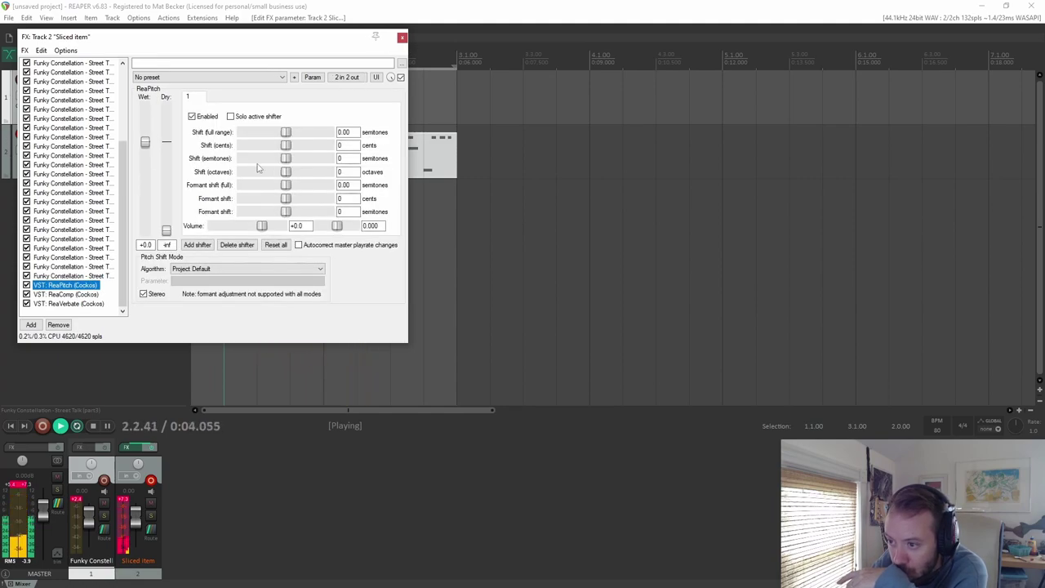
drag(285, 158, 281, 163)
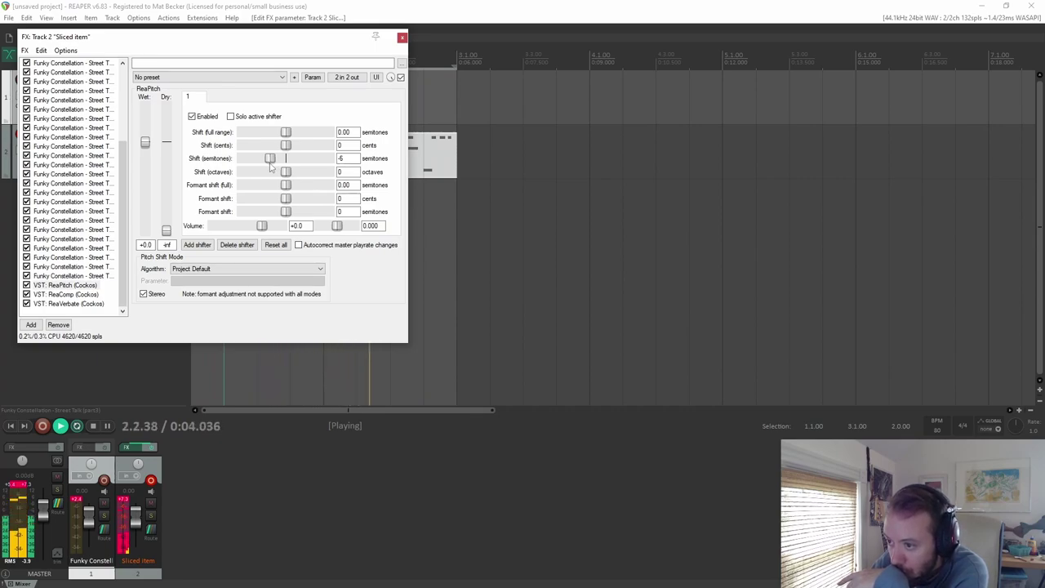
drag(275, 166, 254, 166)
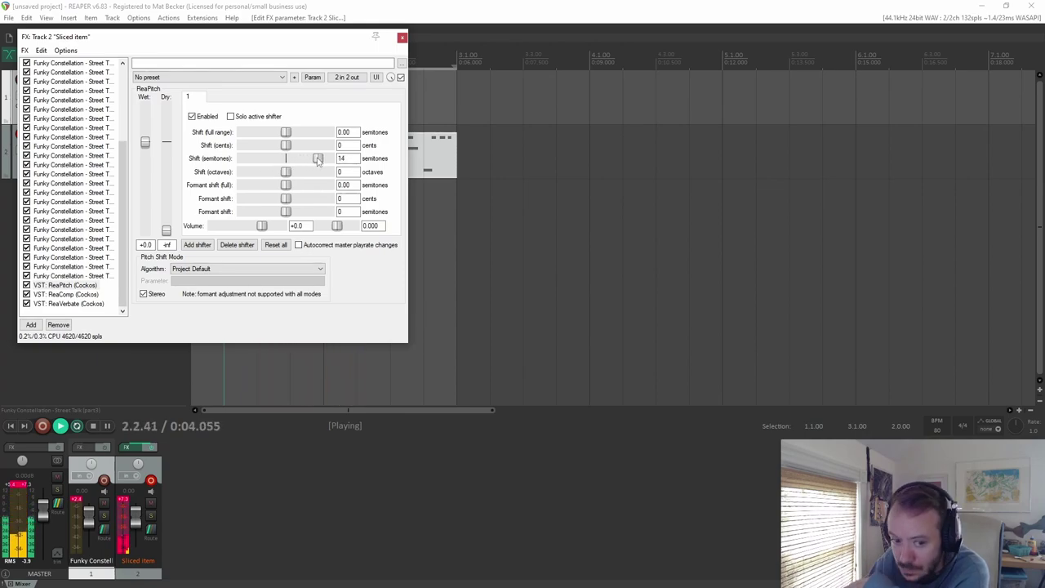
drag(319, 160, 313, 162)
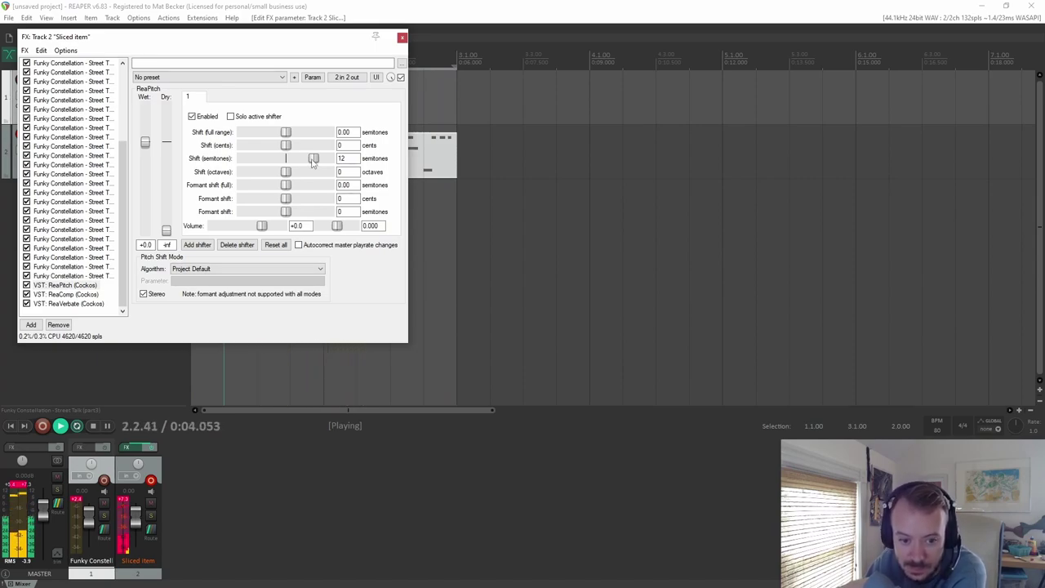
Step: Blend ReaPitch with the dry level at about -0.1 dB and the wet level at about -11.8 dB, and close the FX window
drag(166, 230, 167, 162)
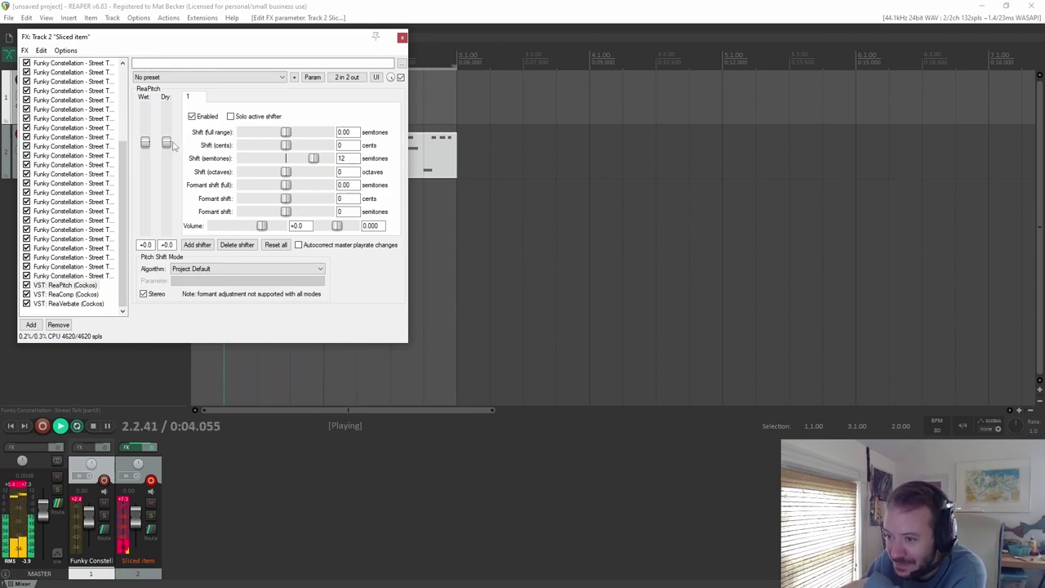
drag(146, 145, 154, 157)
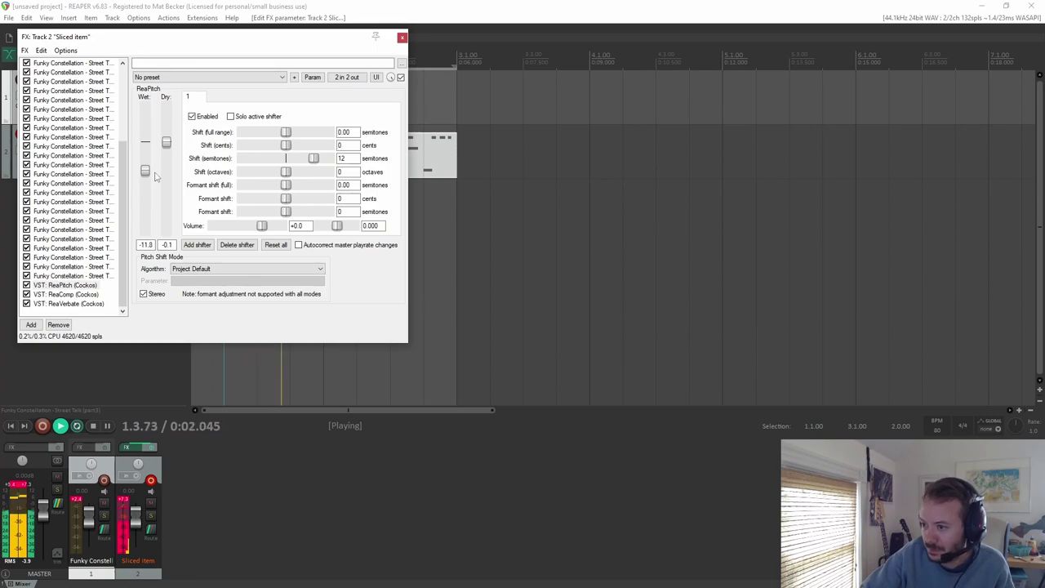
click(401, 37)
Step: Add a new track below the Sliced item track and load the TAL-NoiseMaker VST3i synth on it
double_click(99, 260)
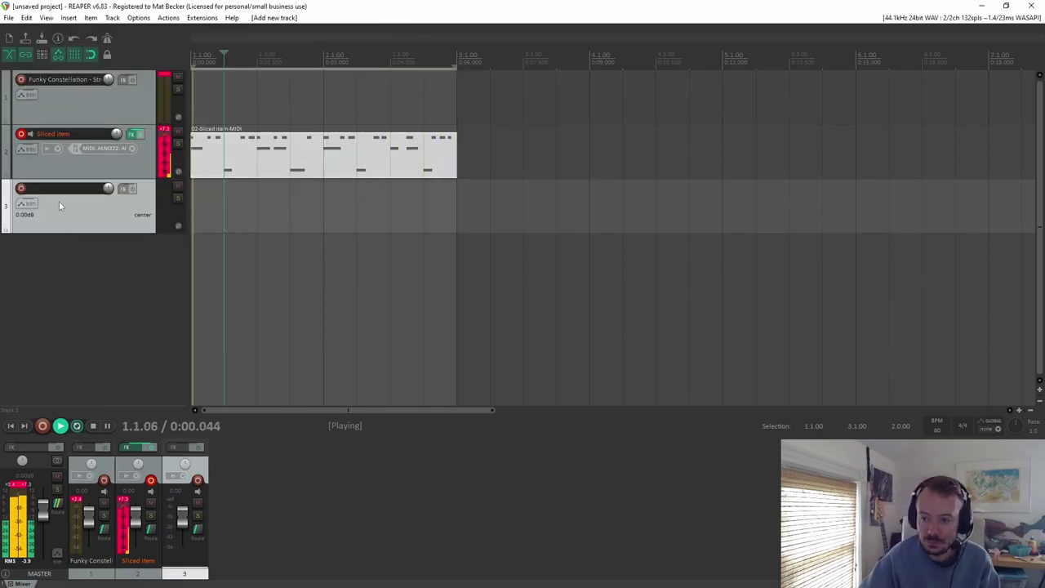
right_click(123, 188)
click(27, 188)
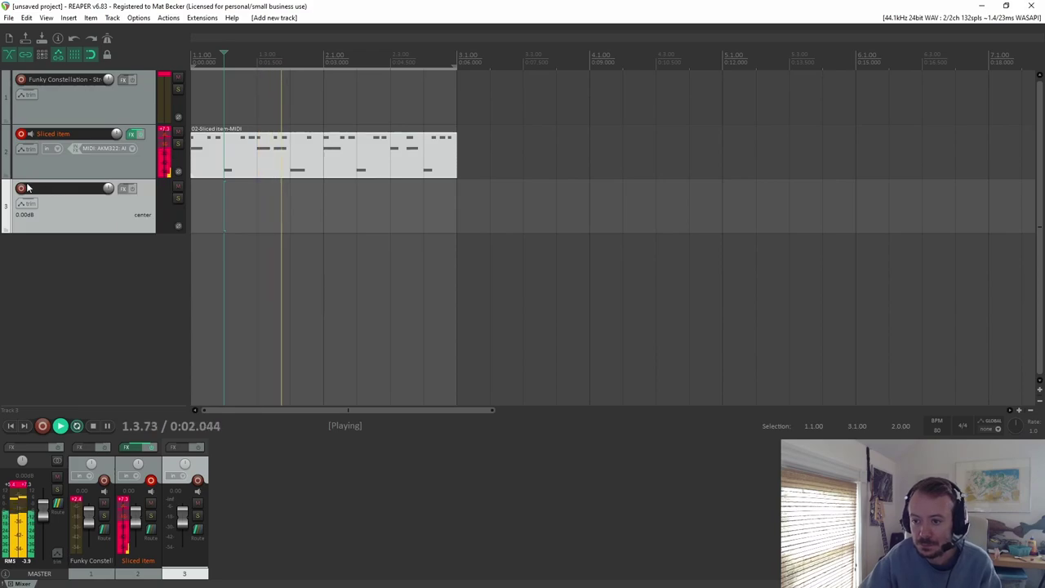
click(123, 189)
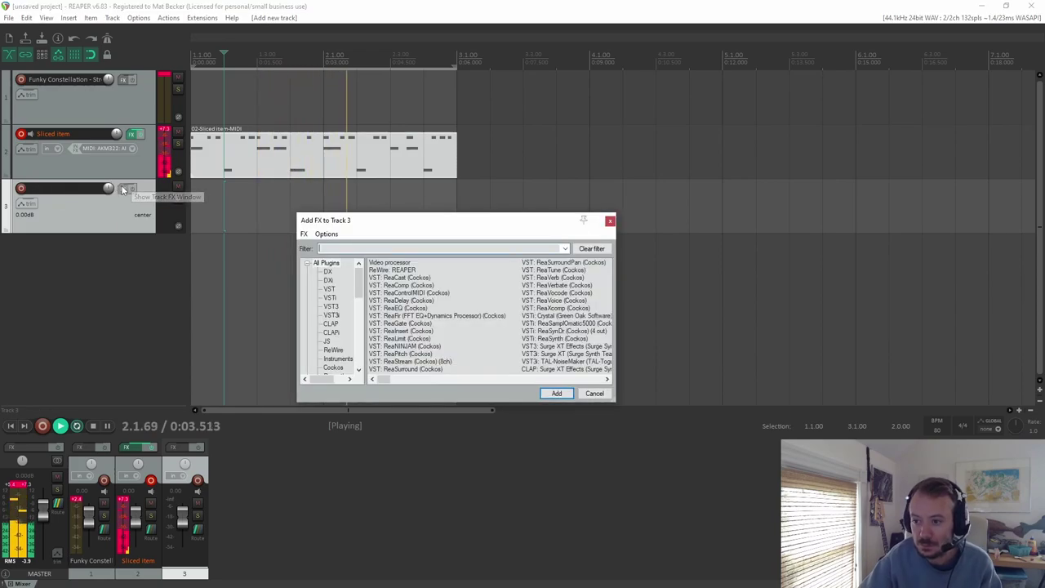
click(330, 298)
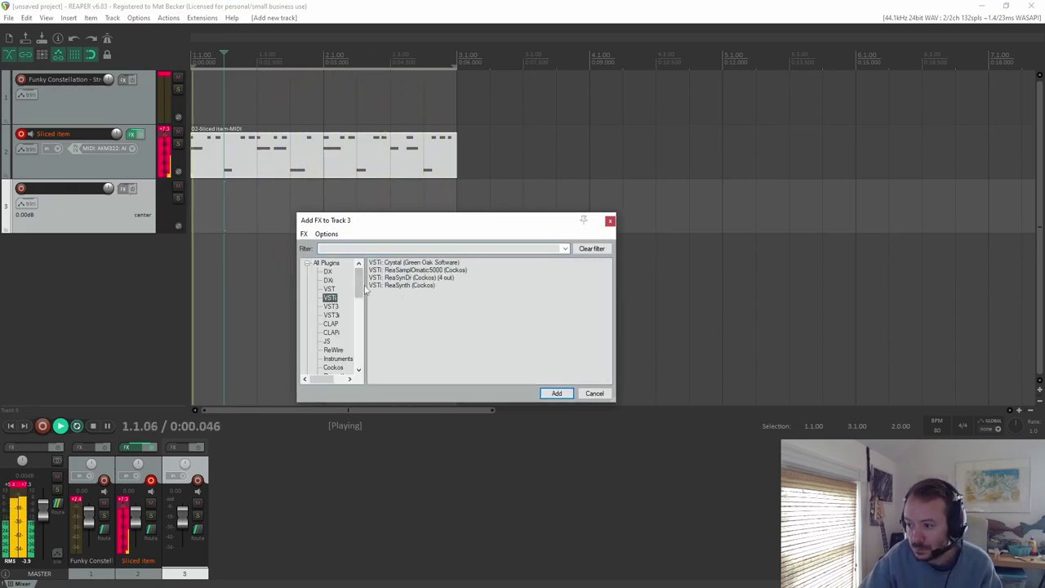
click(330, 316)
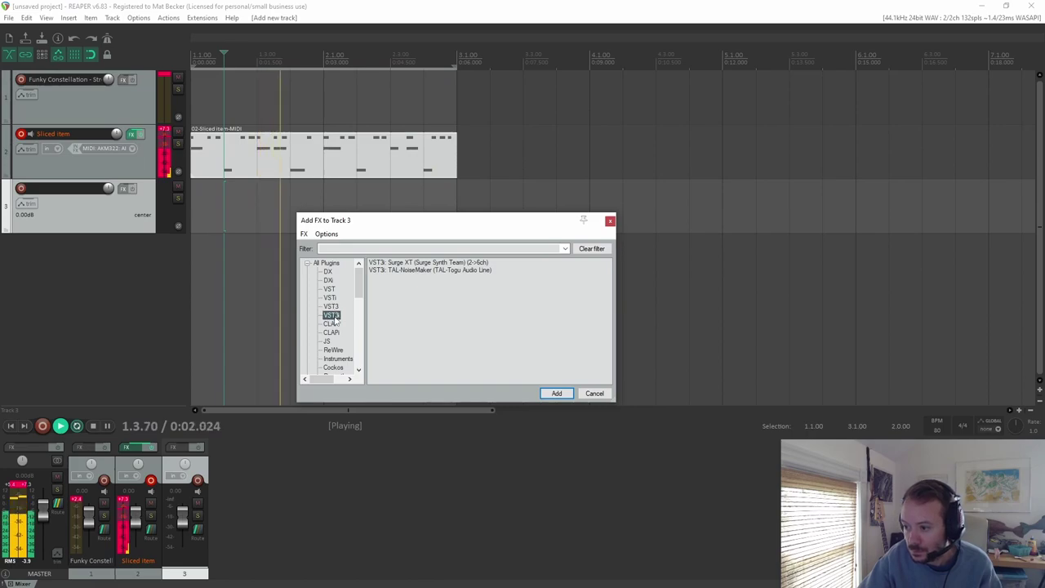
click(330, 325)
click(331, 315)
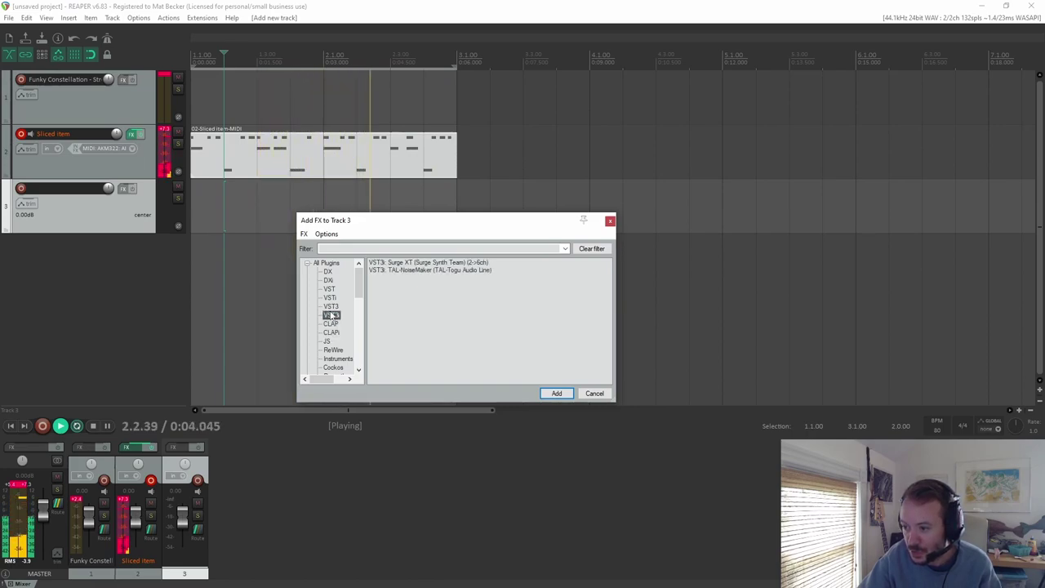
click(332, 306)
click(333, 315)
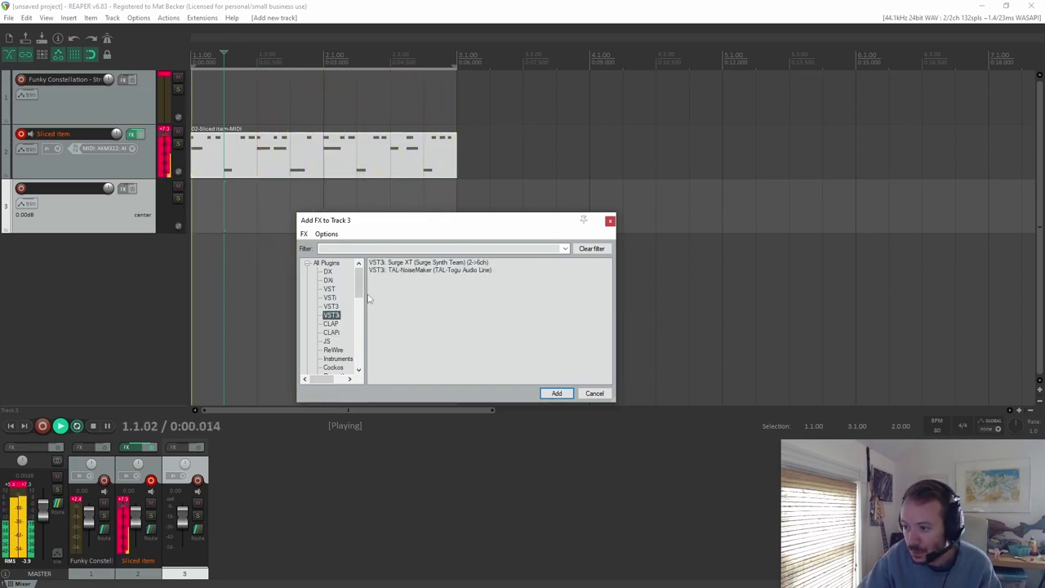
double_click(423, 271)
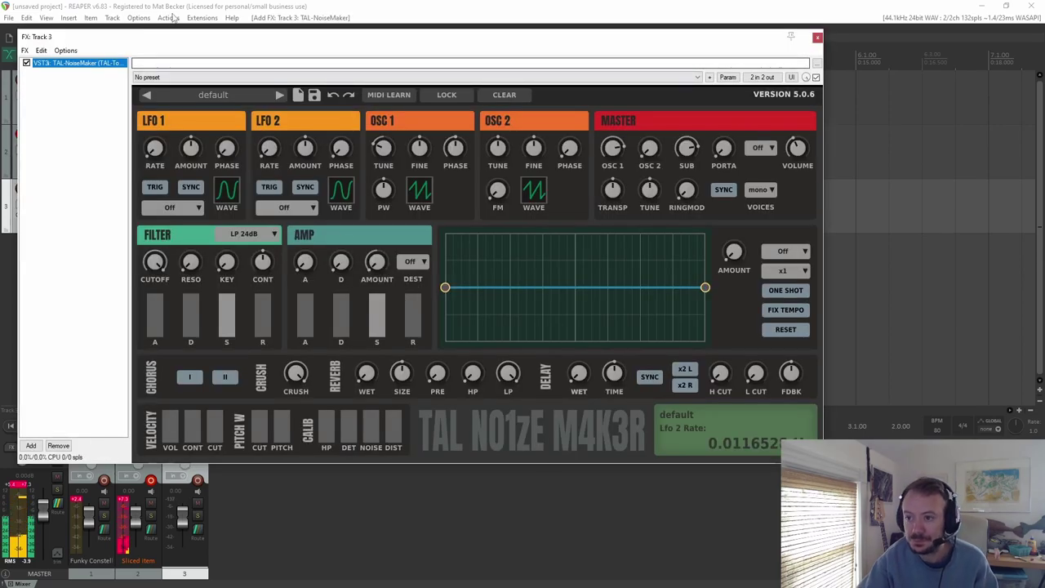
Step: Load the factory bass preset BS 007 FN in TAL-NoiseMaker
click(220, 95)
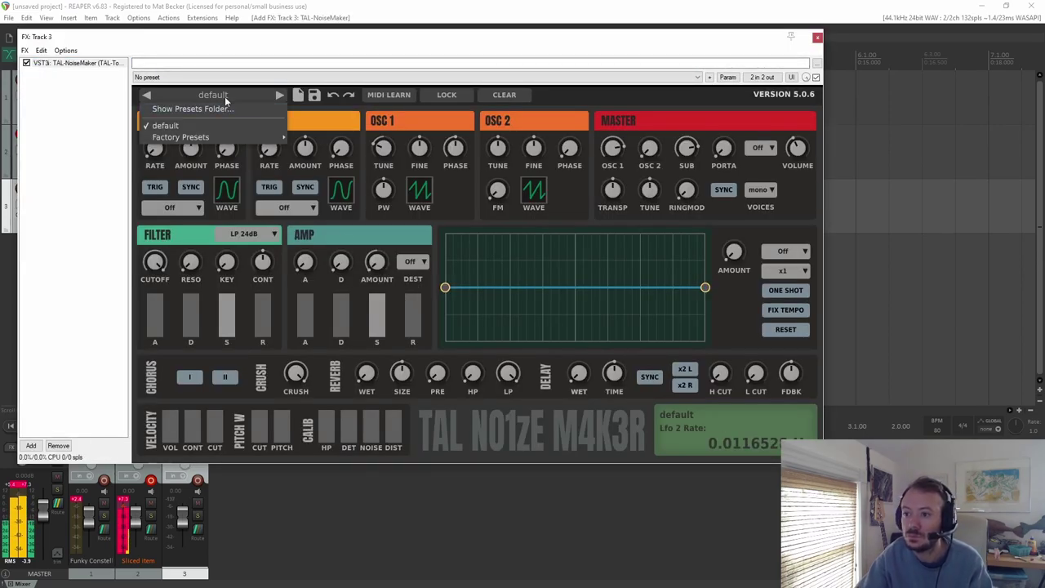
mouse_move(207, 137)
mouse_move(315, 149)
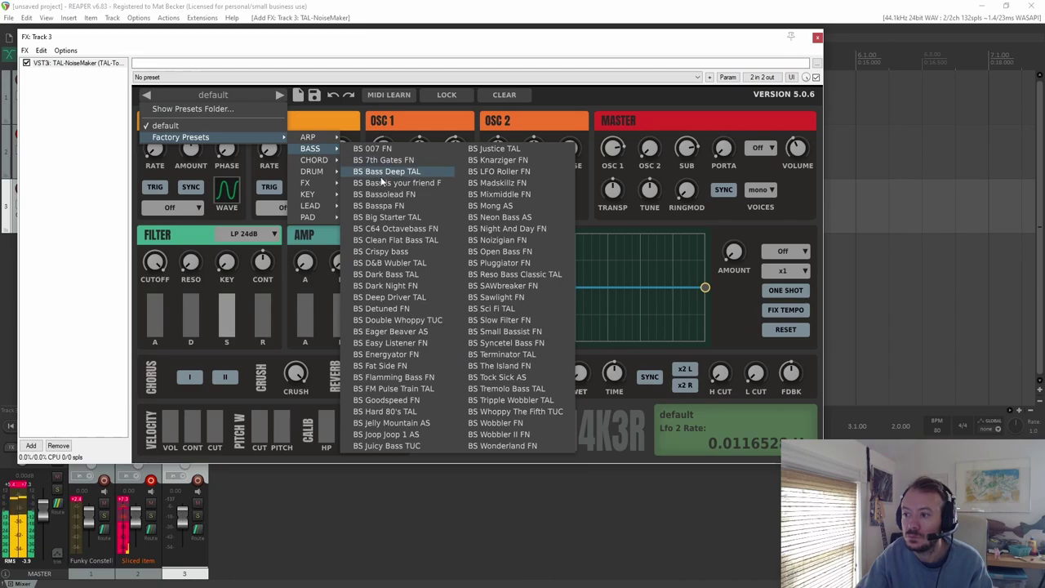
click(387, 150)
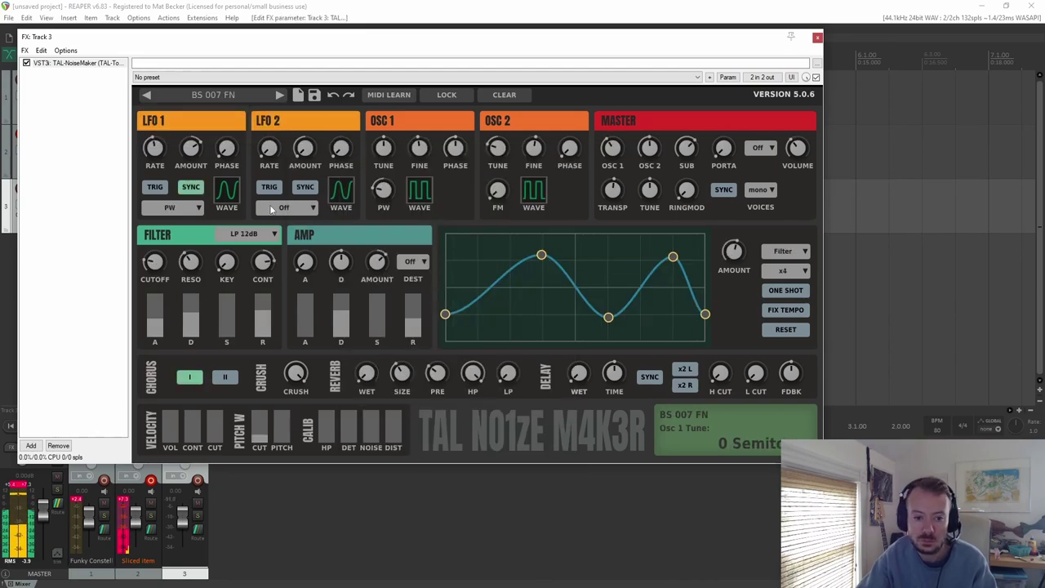
Step: Arm track 3 for recording and set its input to the AKM322 MIDI keyboard
drag(259, 37, 579, 127)
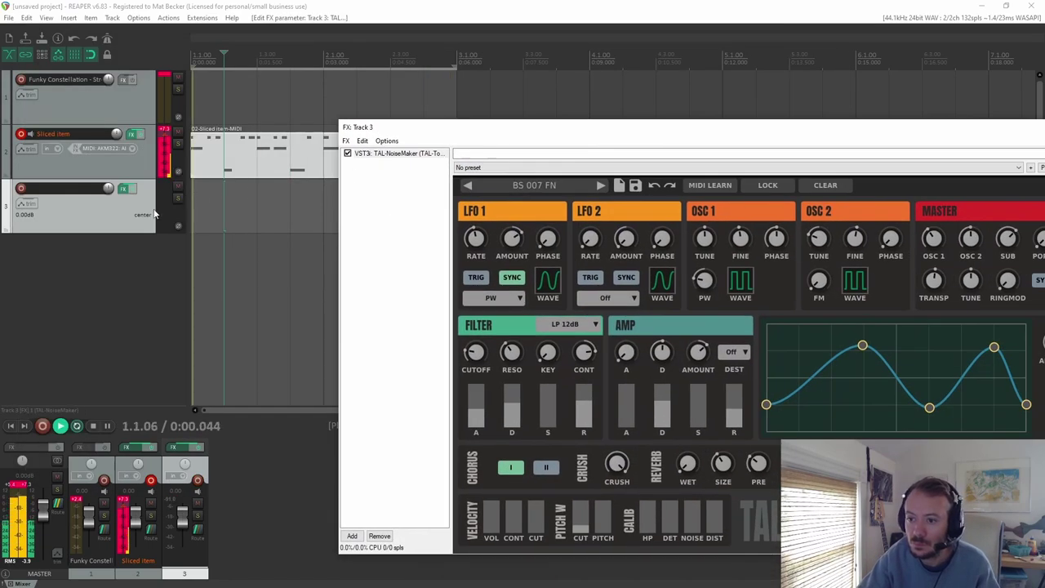
click(23, 190)
click(98, 202)
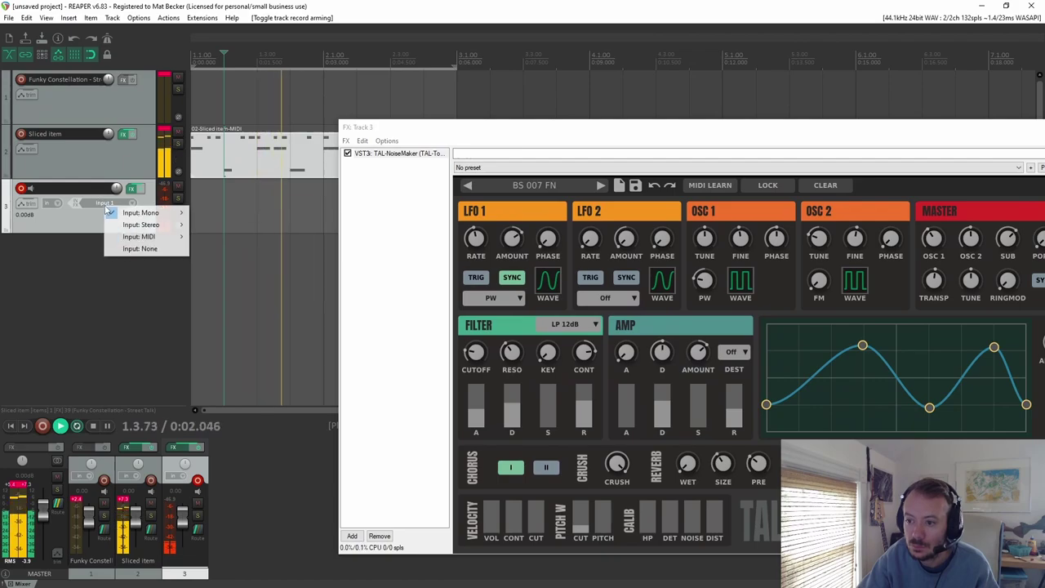
mouse_move(149, 236)
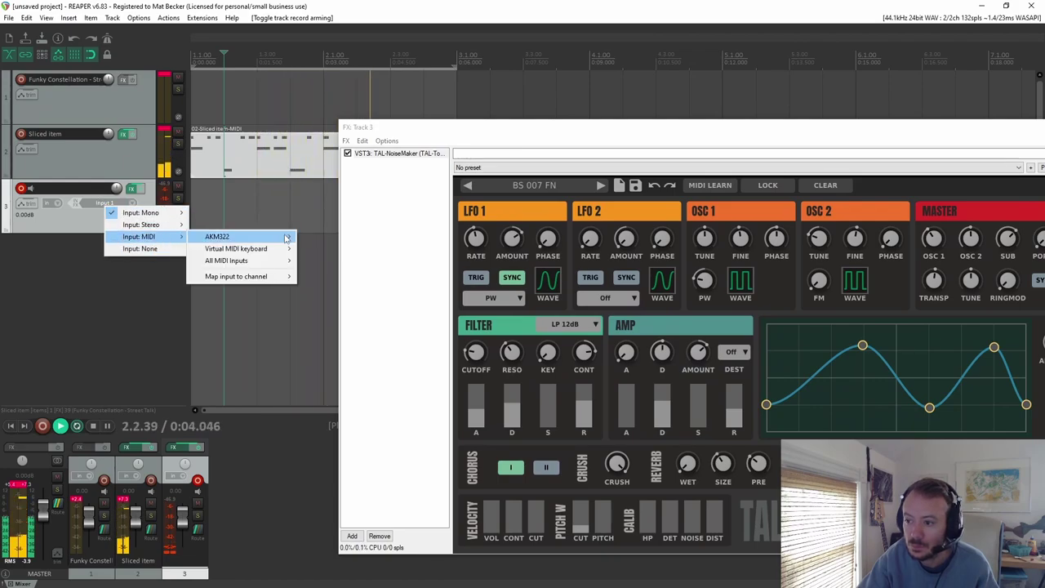
mouse_move(245, 237)
click(313, 237)
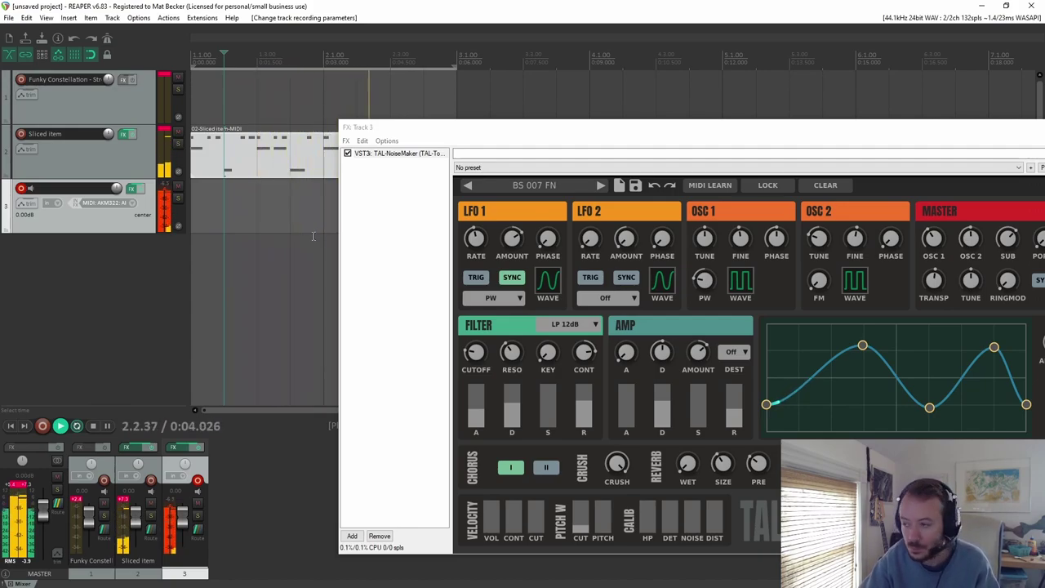
Step: Advance the synth preset to BS Bass Deep TAL and reposition the FX window
click(595, 188)
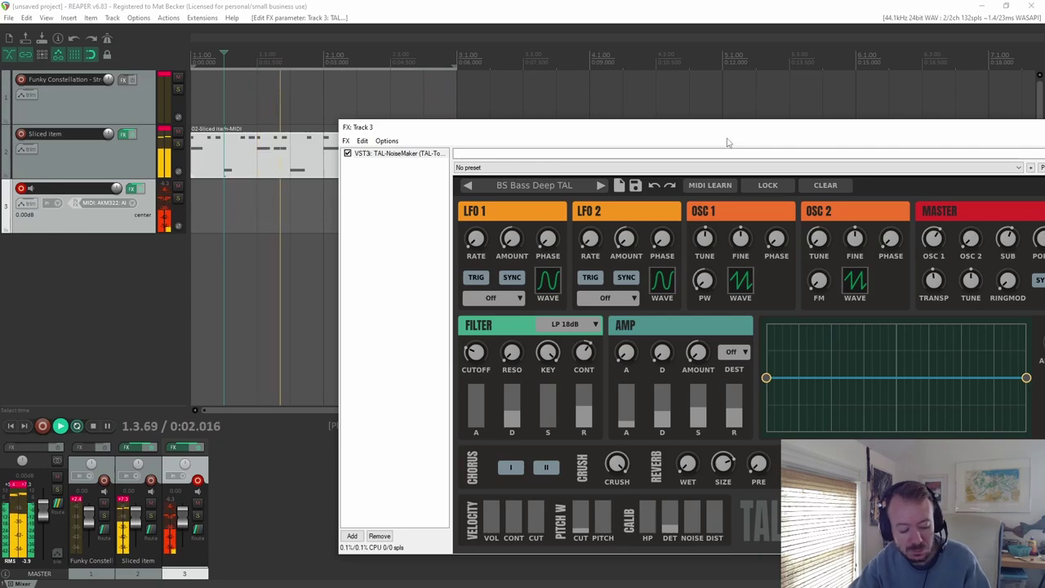
drag(727, 142, 676, 84)
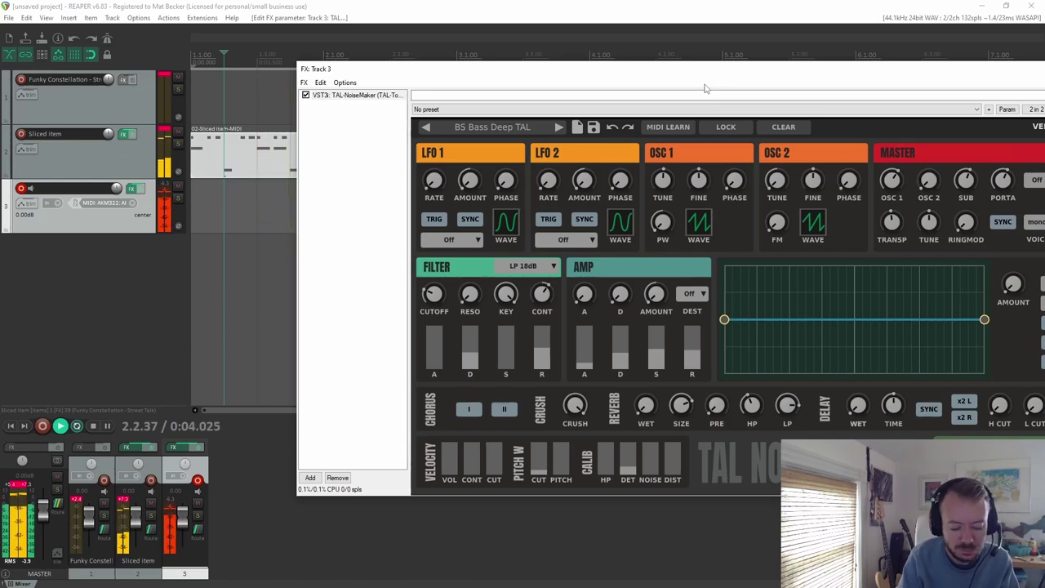
Step: Record a two-bar MIDI bass line on track 3 over the drum beat
click(43, 425)
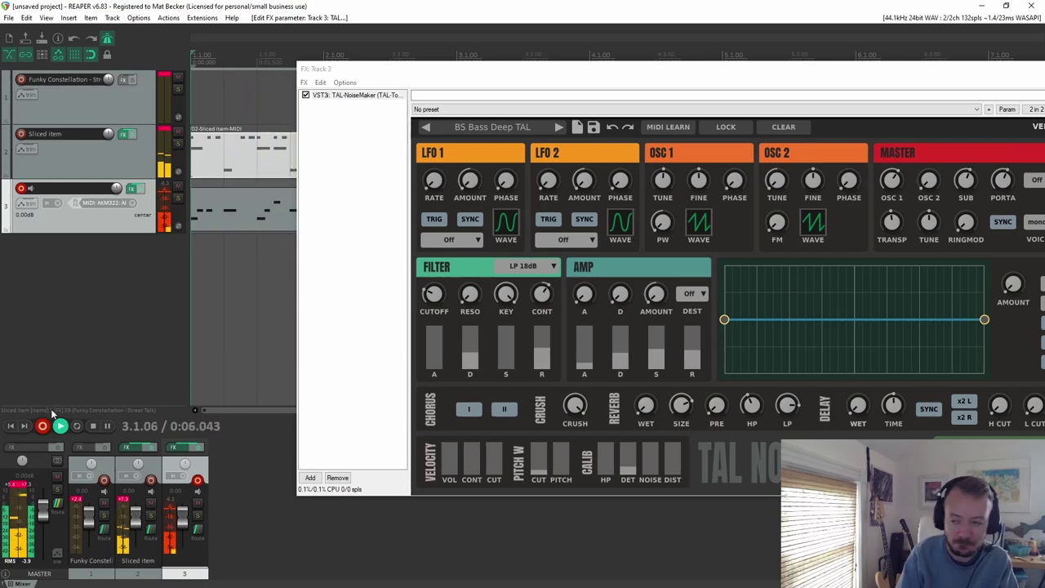
drag(351, 68, 720, 62)
key(space)
Step: Open the recorded bass take in the MIDI editor and quantize its notes during playback
double_click(327, 209)
key(space)
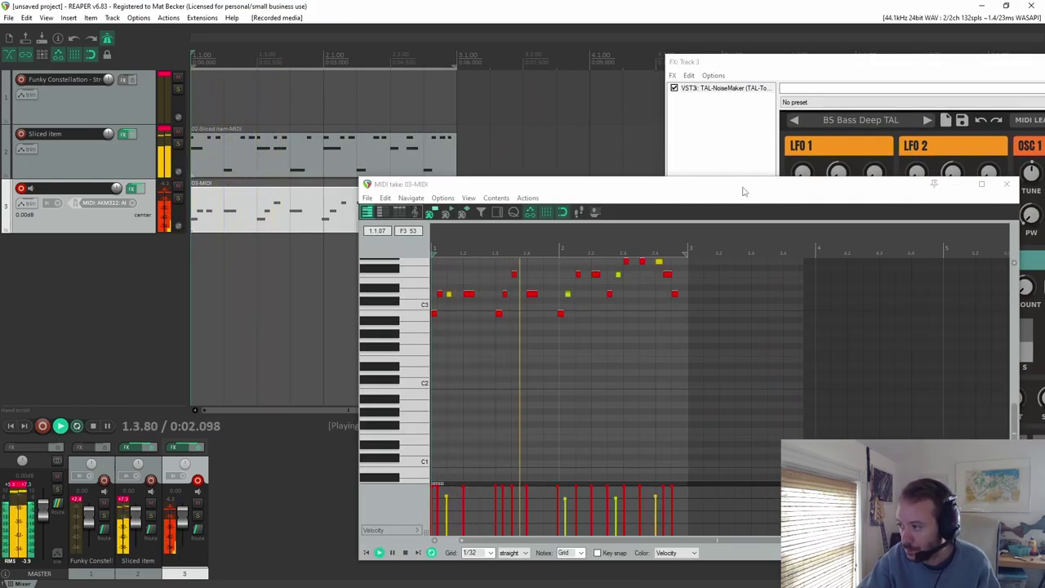
drag(742, 191, 735, 193)
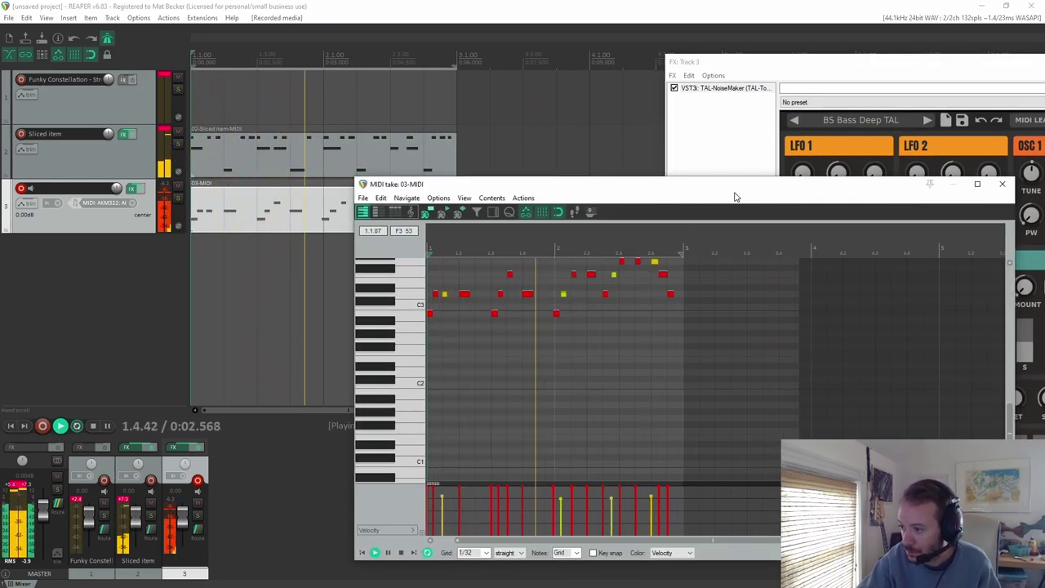
click(510, 272)
drag(510, 272, 510, 290)
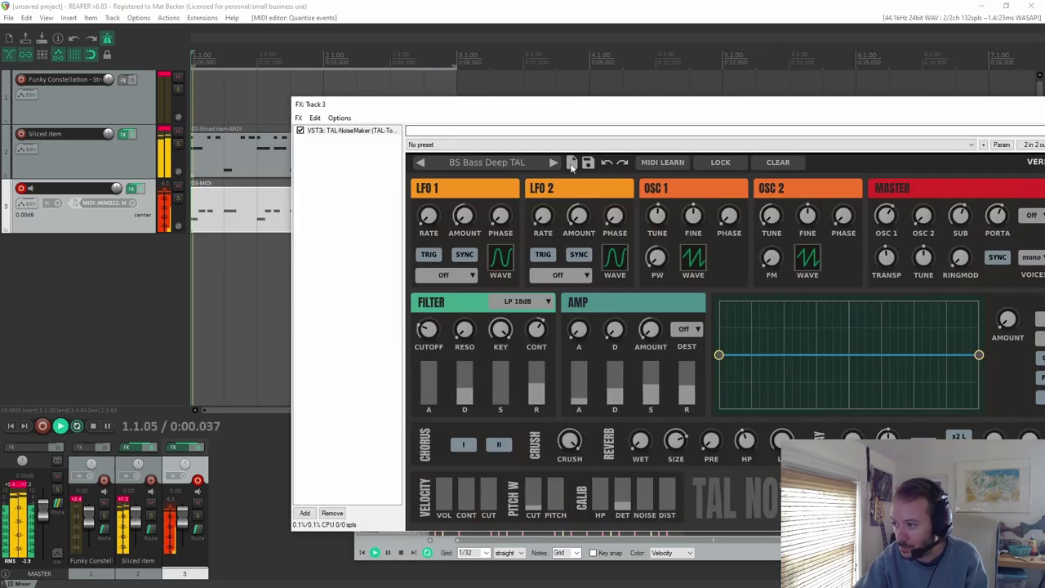
Step: Step TAL-NoiseMaker's bass presets forward to BS Basspa FN while the loop plays
click(554, 162)
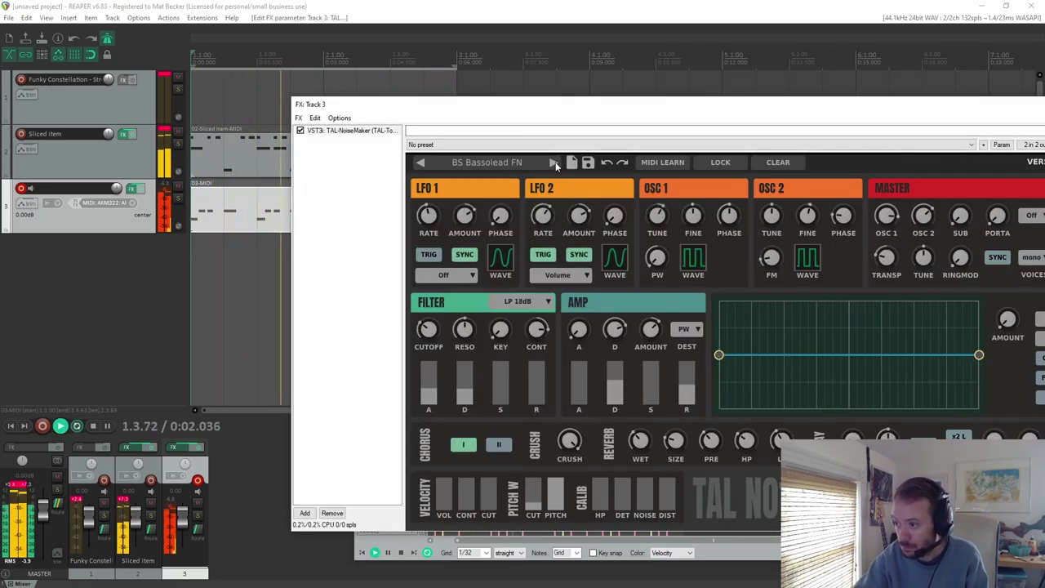
click(555, 161)
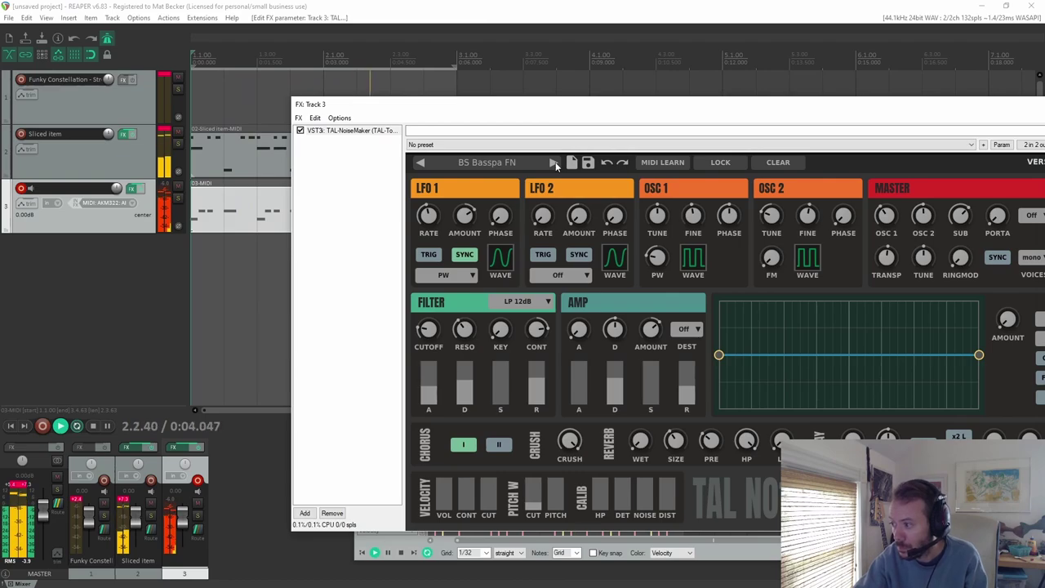
Step: Step TAL-NoiseMaker's bass presets forward to BS Dark Night FN and close track 3's FX window
click(555, 162)
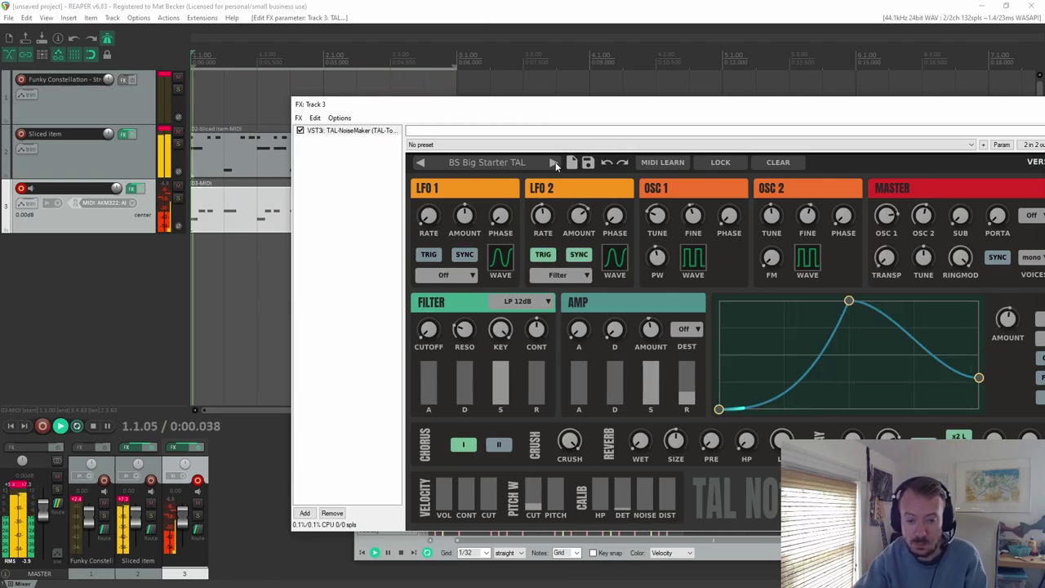
click(555, 161)
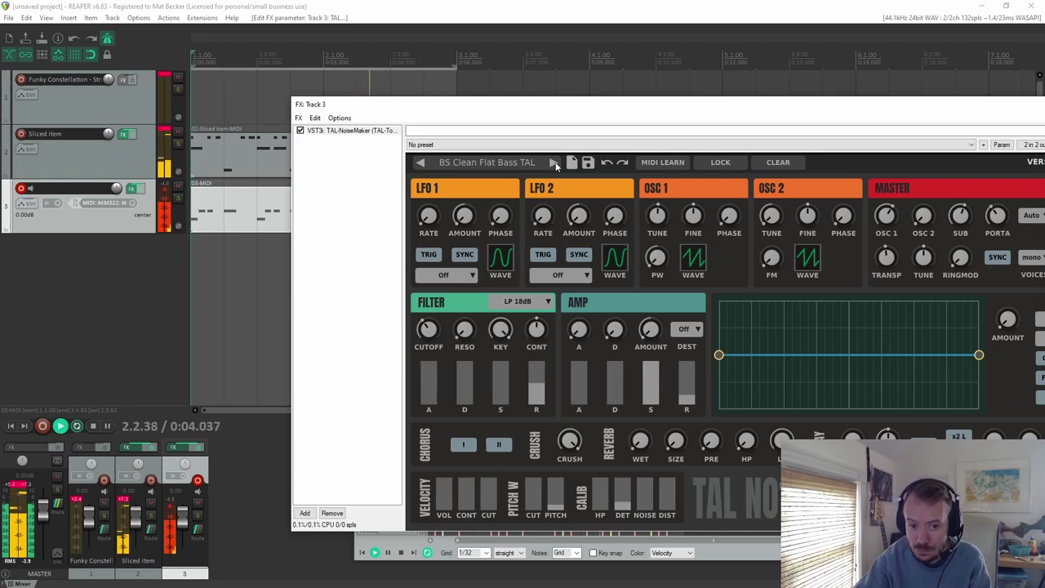
click(555, 162)
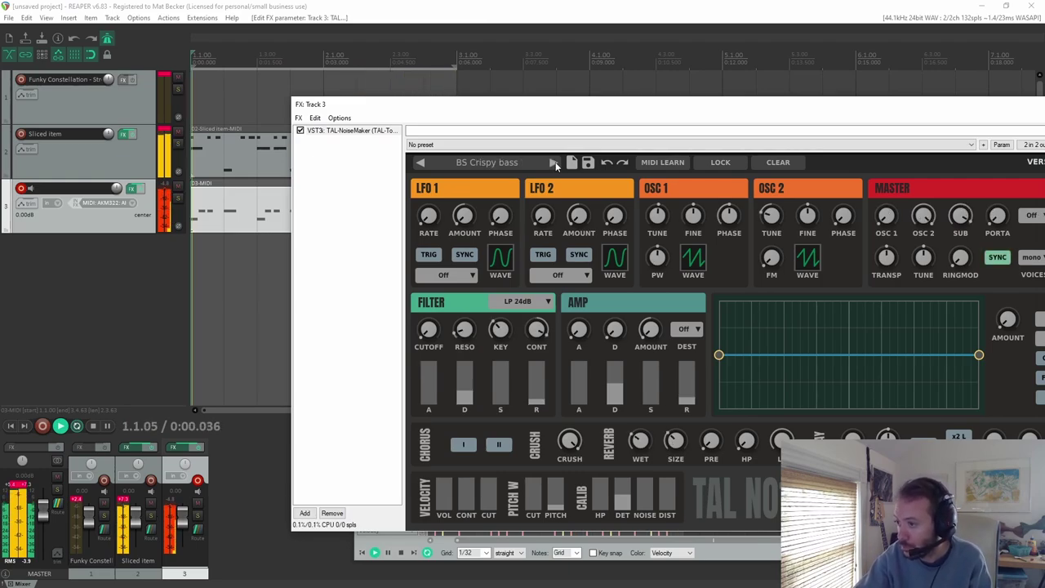
click(552, 163)
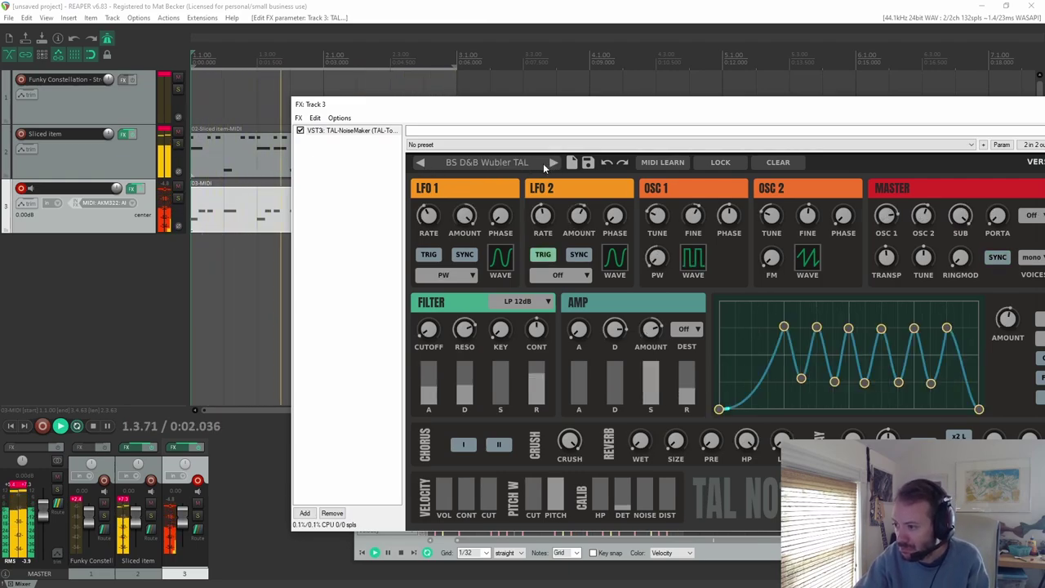
click(553, 162)
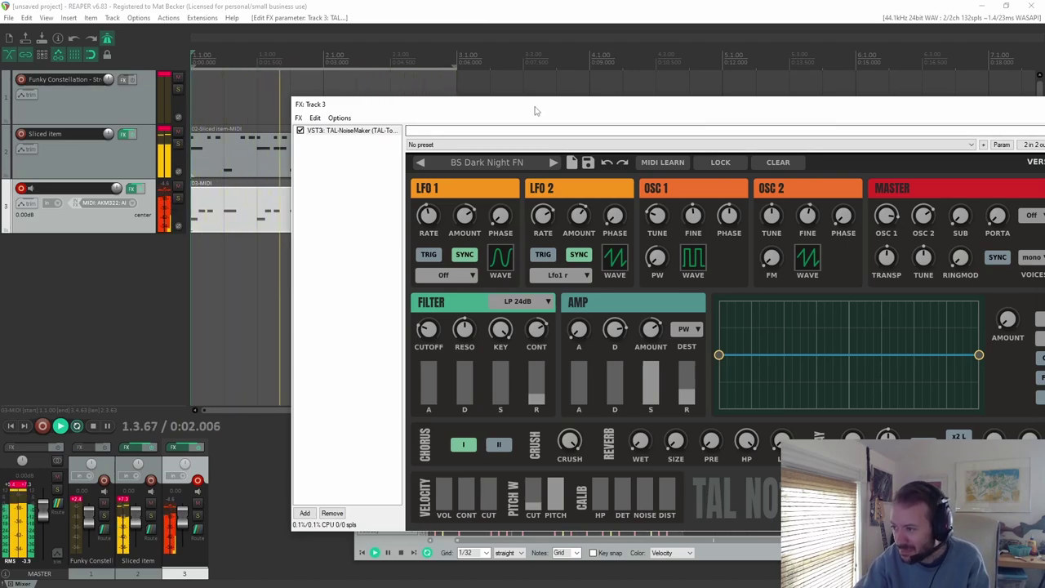
drag(534, 110, 456, 114)
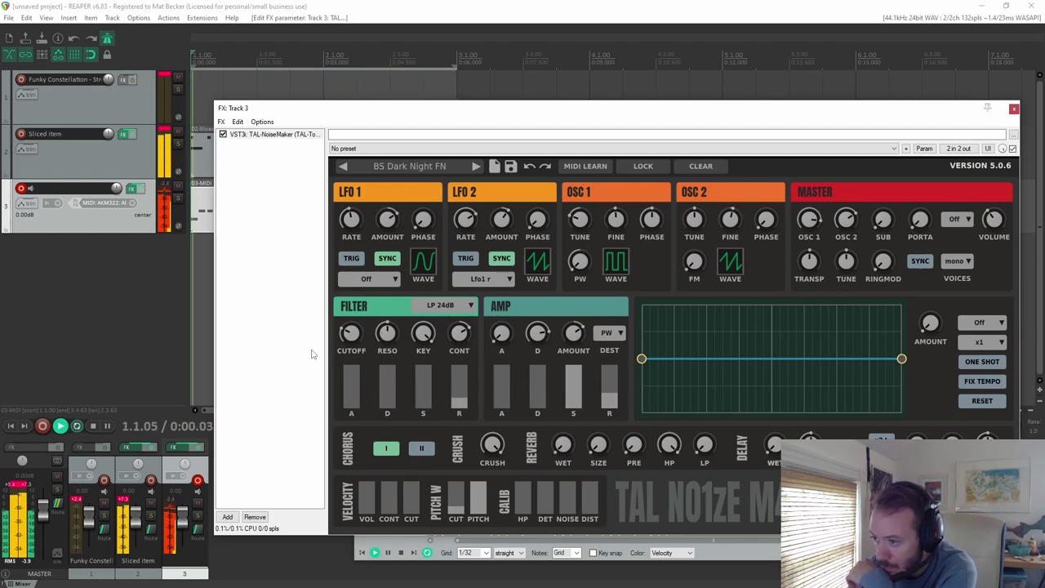
click(1013, 109)
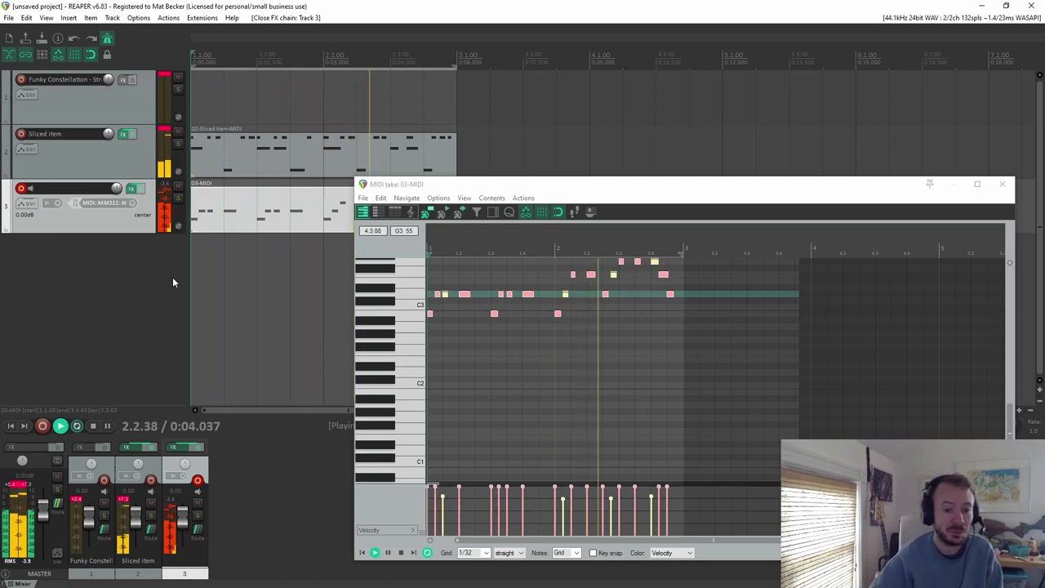
Step: Insert TAL-NoiseMaker on a new track 4, lower its volume to -10.14 dB and advance the preset to KB Chimp Organ TUC
right_click(142, 239)
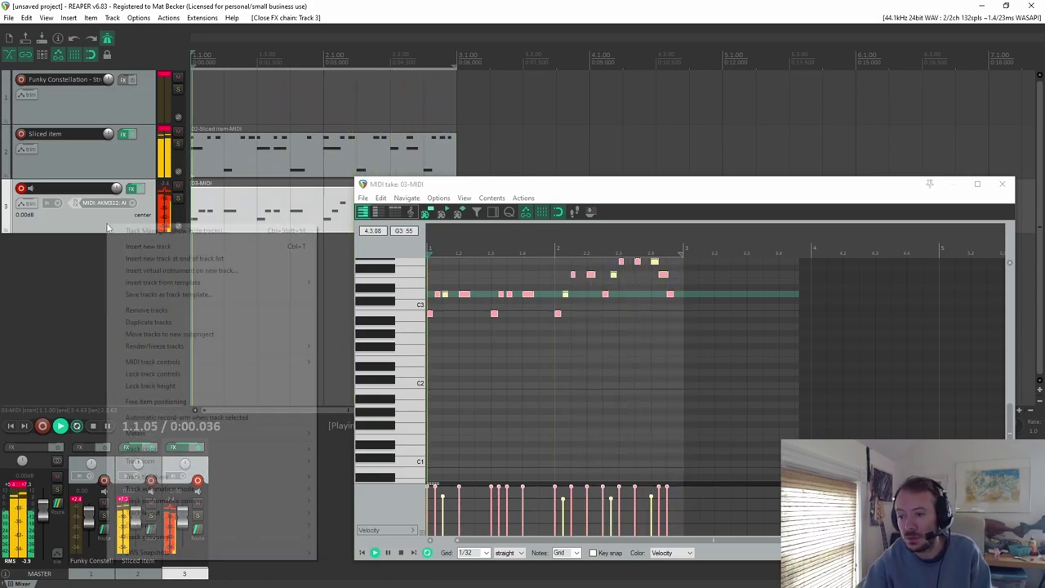
click(163, 257)
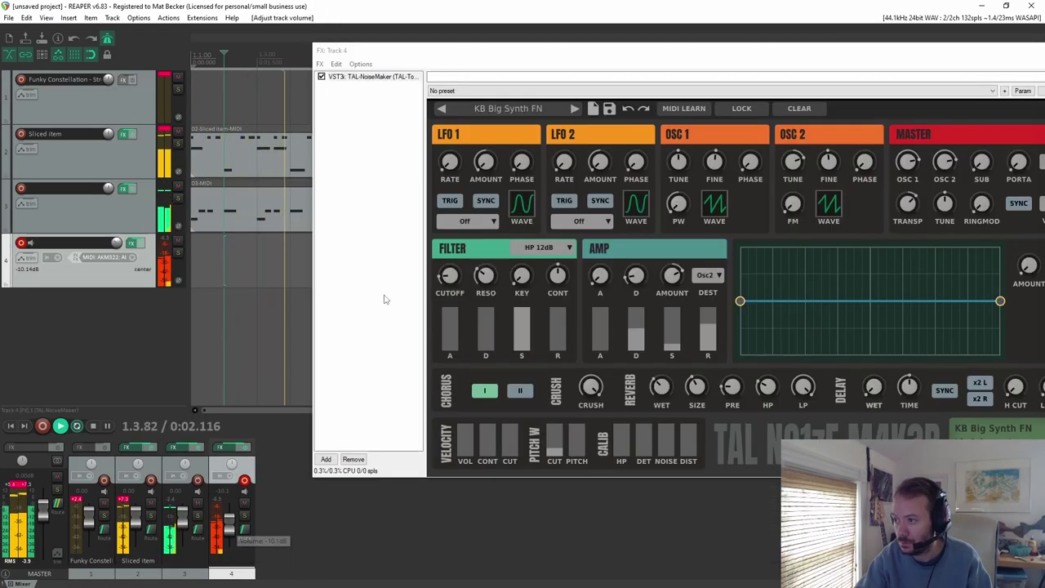
click(574, 109)
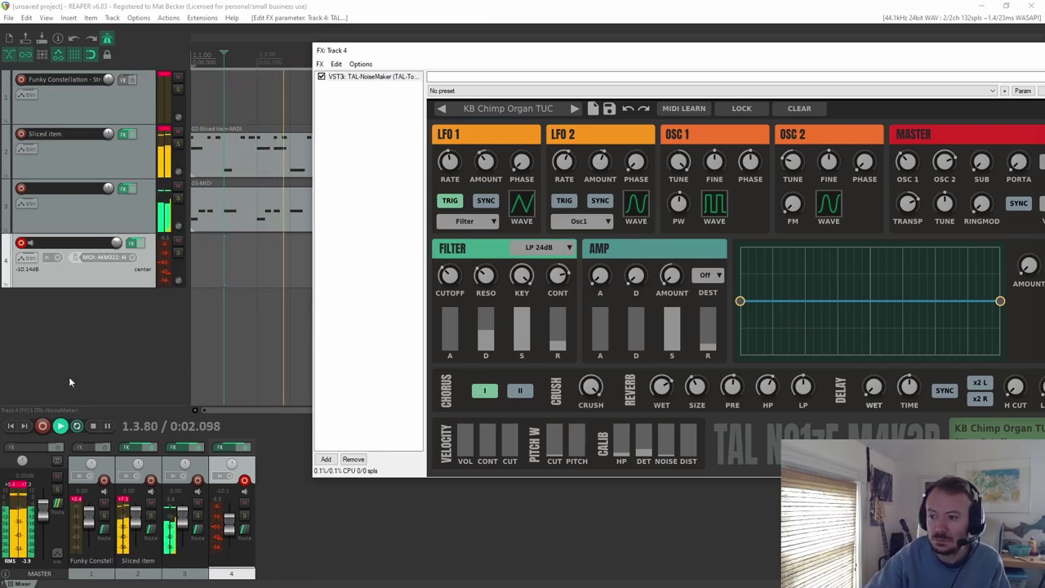
Step: Open track 3's bass take in the MIDI editor and step track 4's keyboard presets forward to KB Piano House TAL
click(226, 210)
double_click(226, 210)
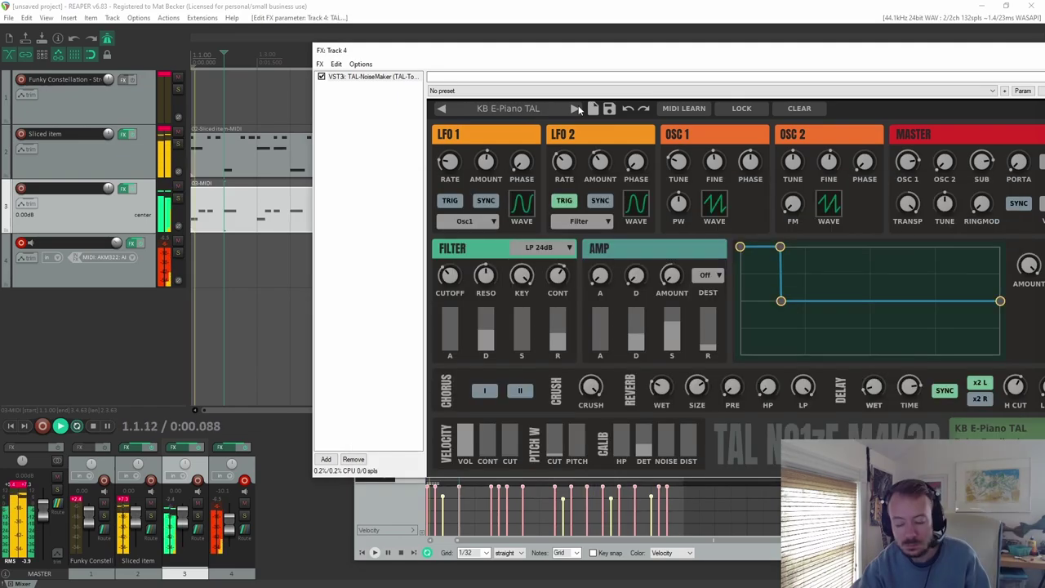
click(577, 107)
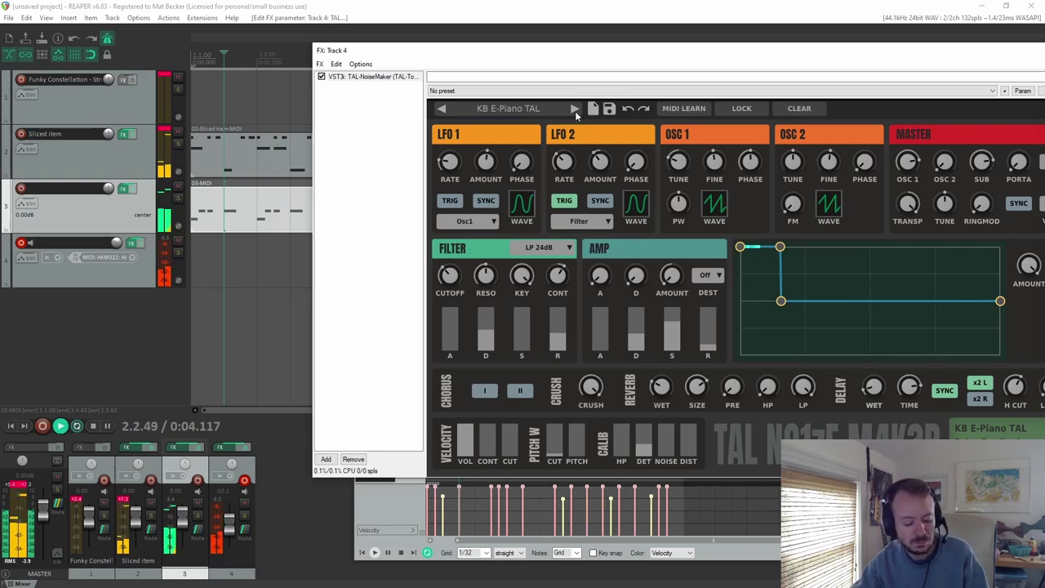
click(575, 108)
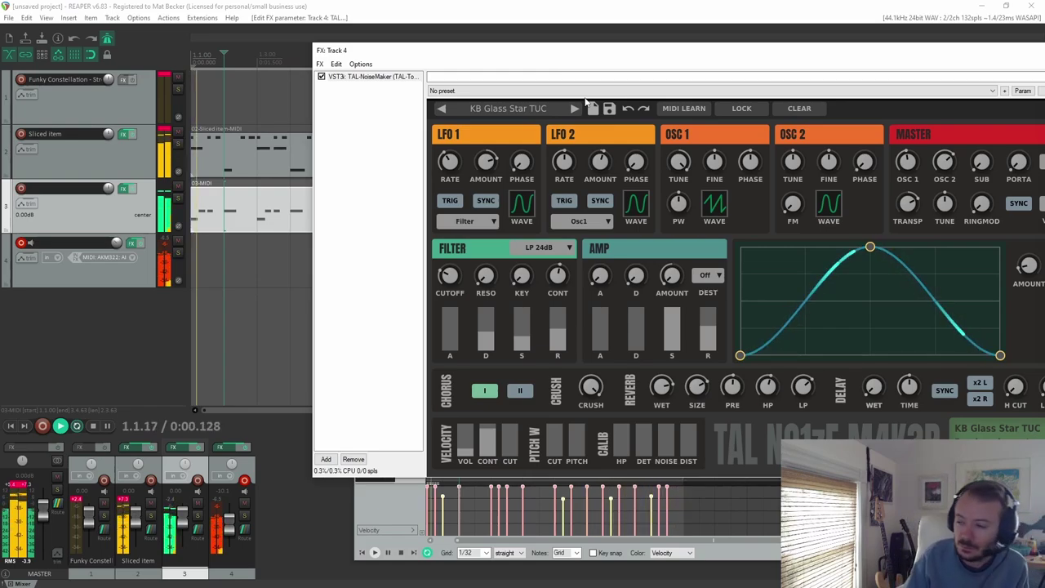
click(575, 109)
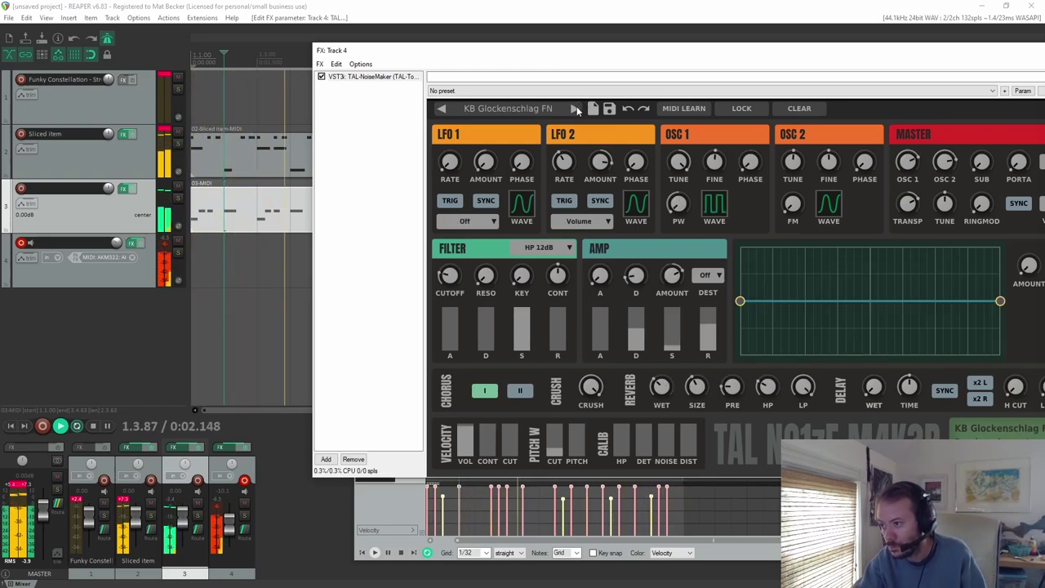
click(576, 108)
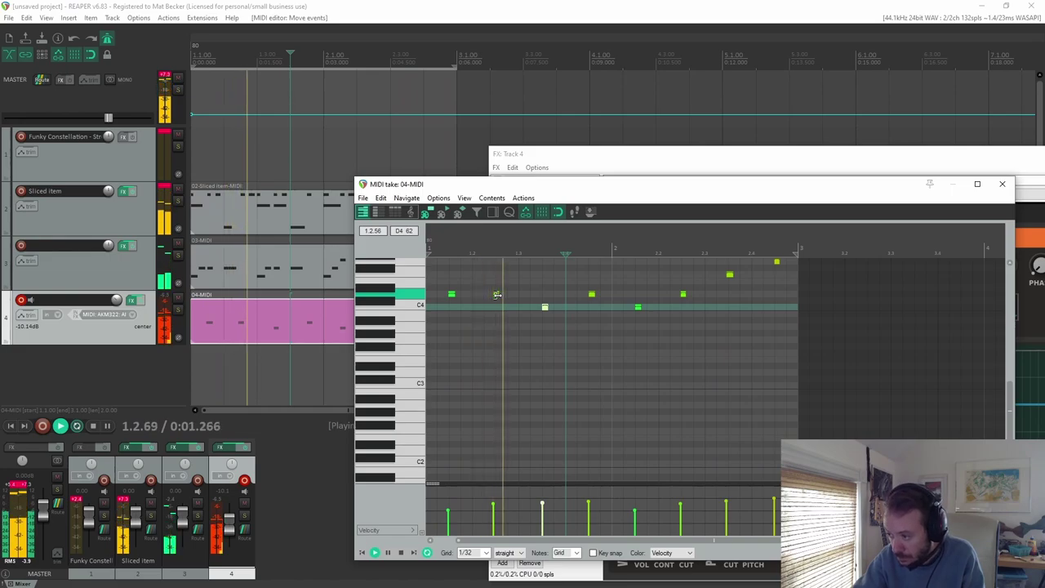
Step: Nudge the second D4 note and the second-to-last note of take 04-MIDI slightly later
drag(496, 299, 496, 299)
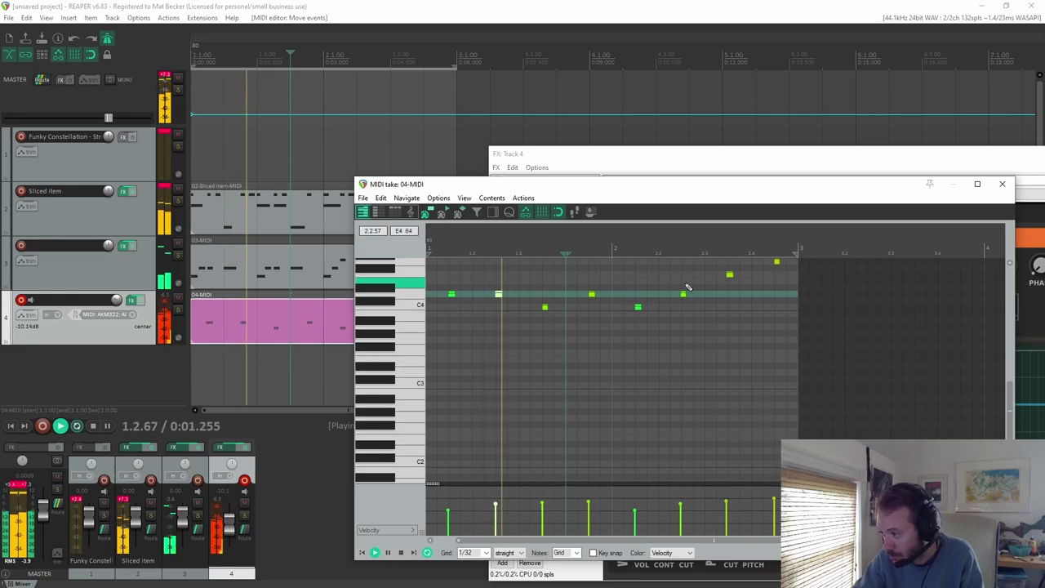
click(729, 275)
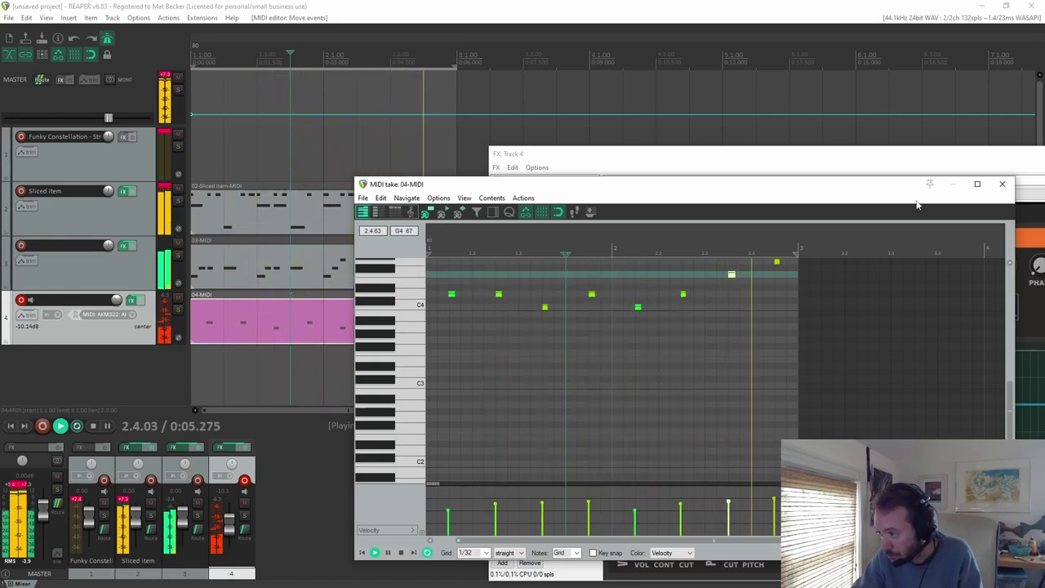
click(777, 263)
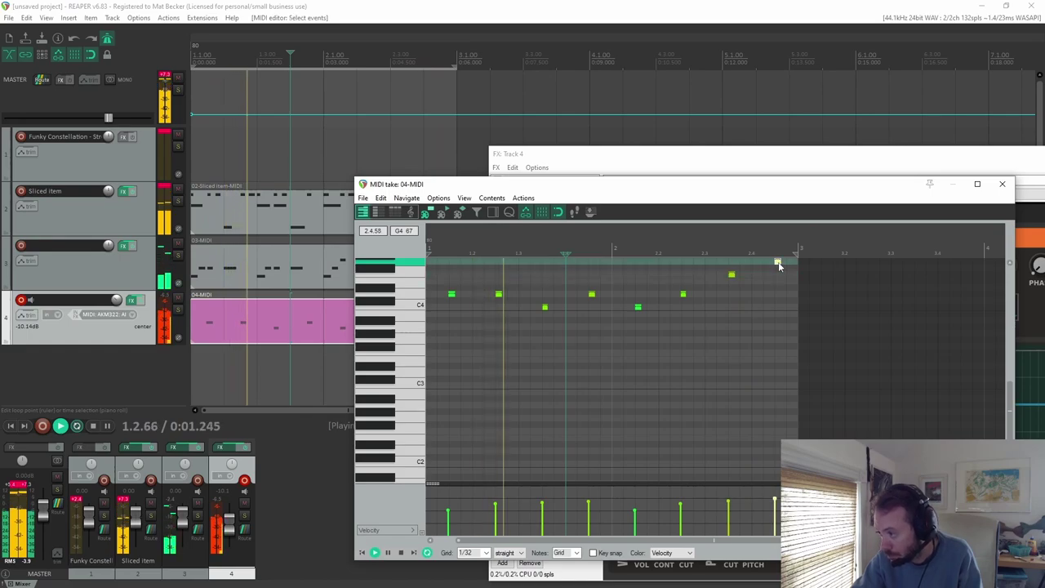
Step: Shift all notes of take 04-MIDI slightly later together and close the MIDI editor
key(ctrl+a)
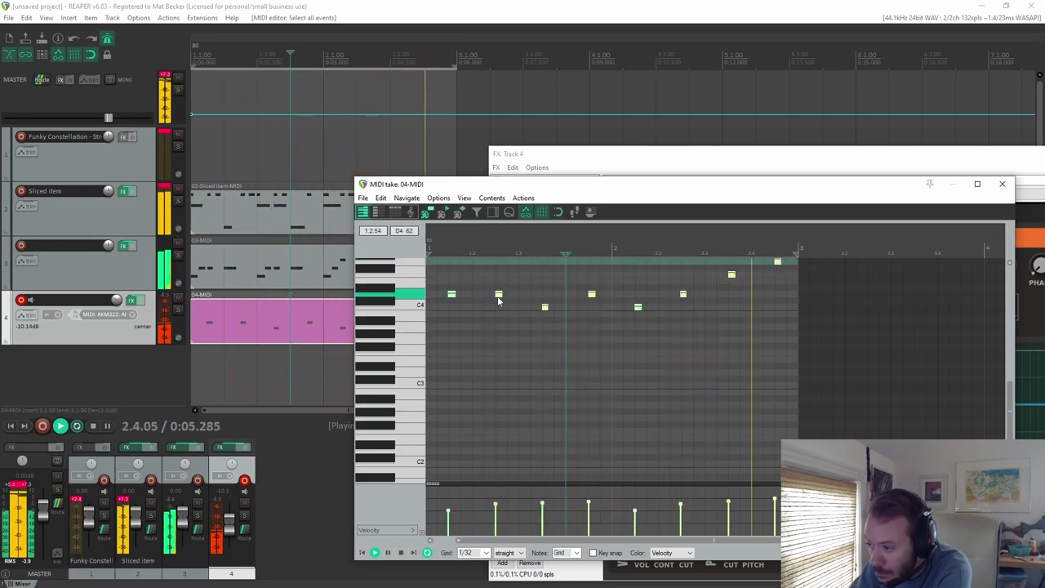
drag(500, 299, 501, 298)
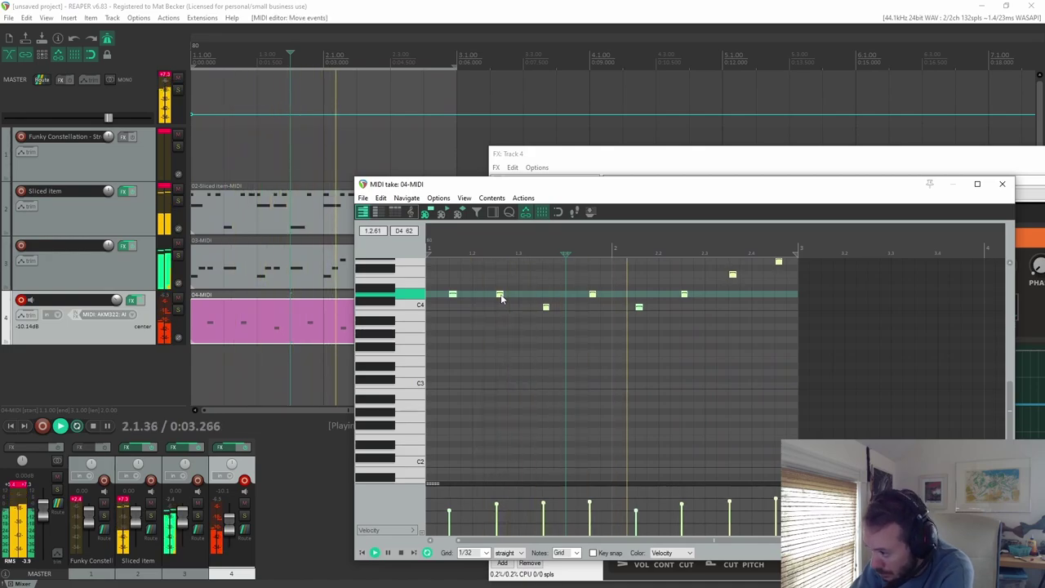
click(1004, 186)
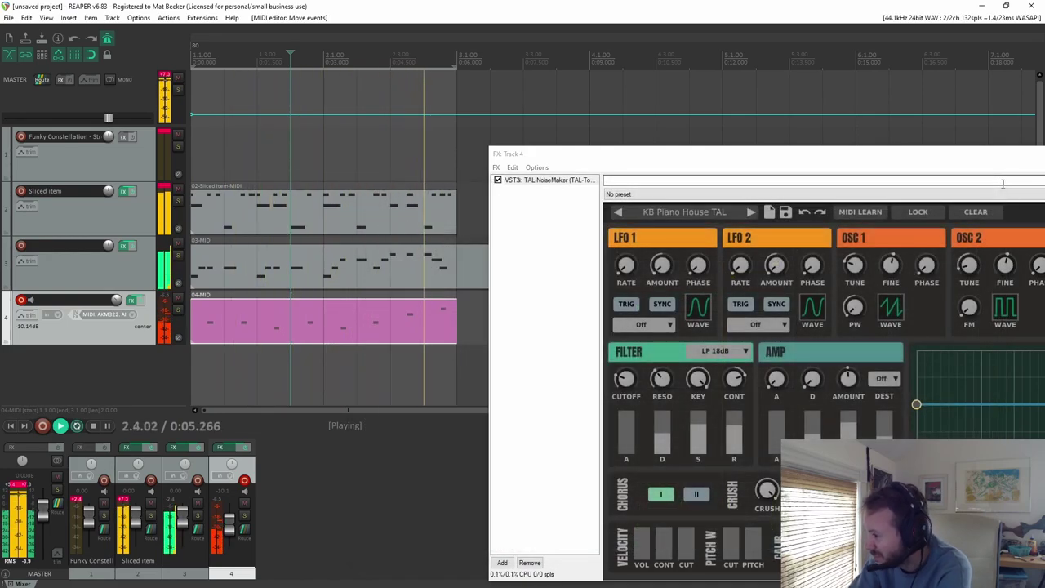
Step: Close track 4's synth window, disarm the track and lower its volume to -13.88 dB
drag(694, 166, 378, 188)
click(935, 176)
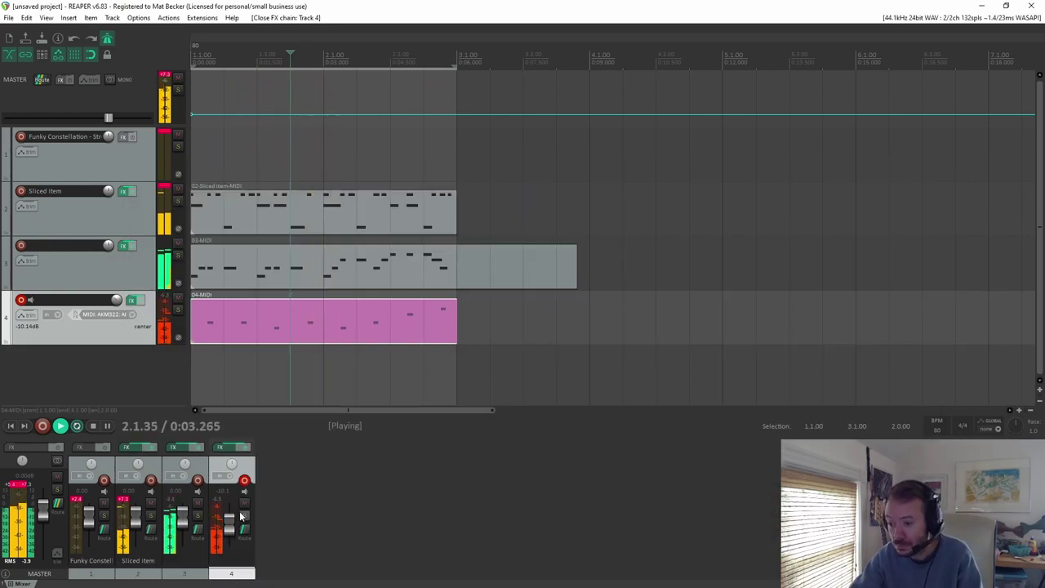
click(244, 480)
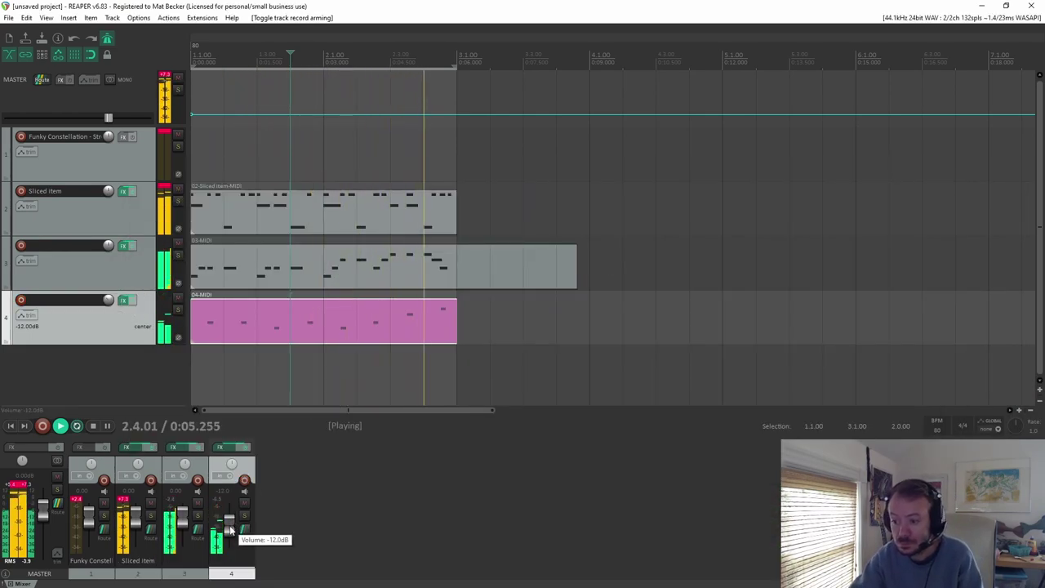
Step: Add track 5 with TAL-NoiseMaker and step its lead presets forward to LD Delay Filter Step TAL
key(ctrl+t)
drag(668, 173, 786, 58)
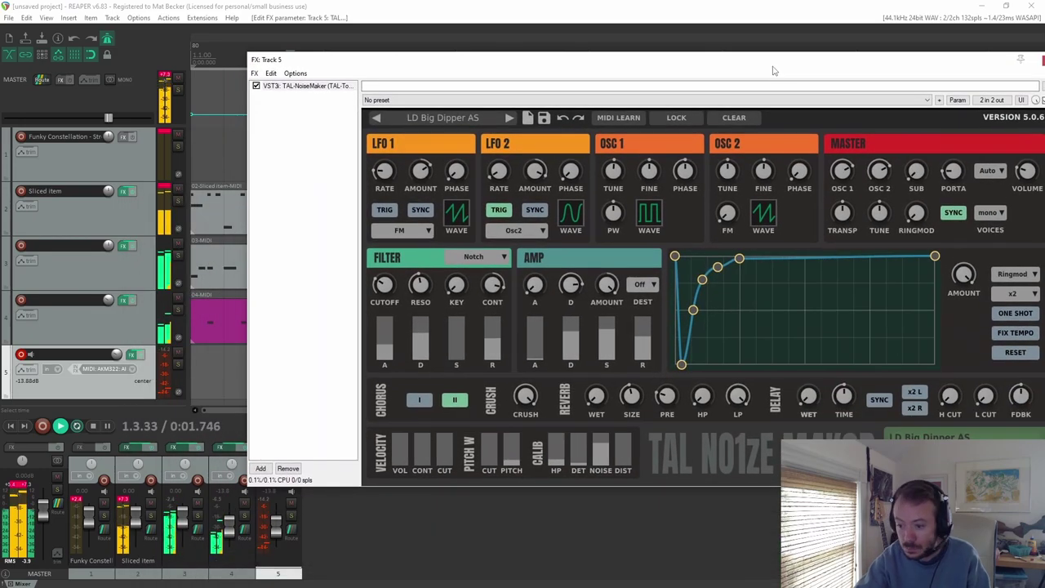
click(507, 119)
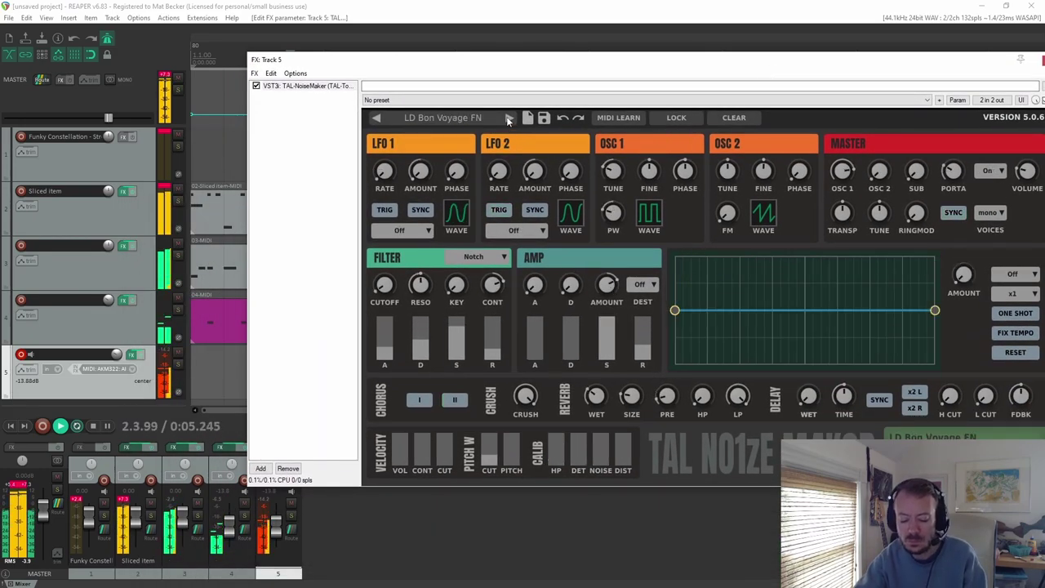
click(508, 118)
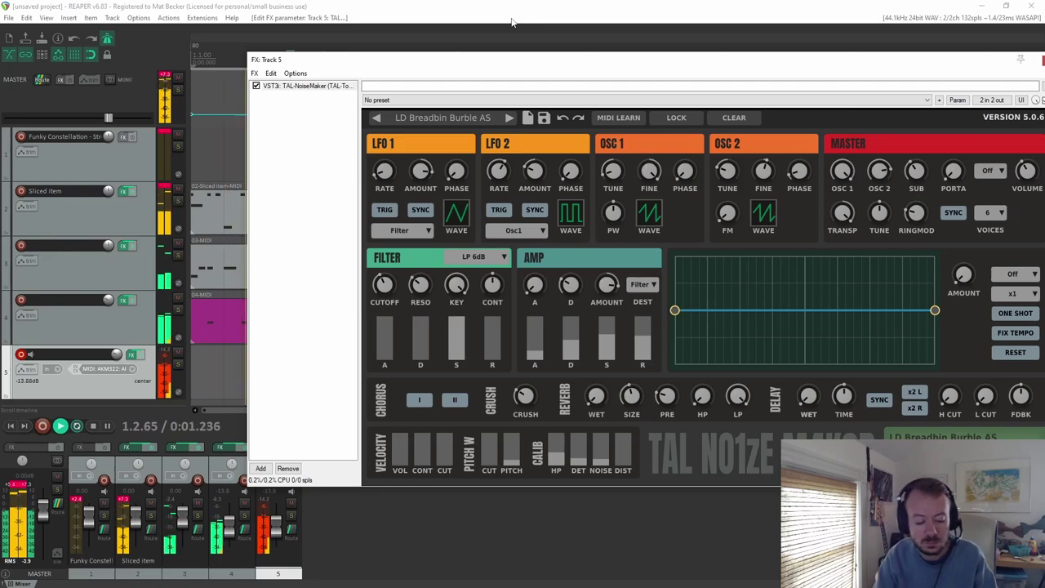
click(510, 118)
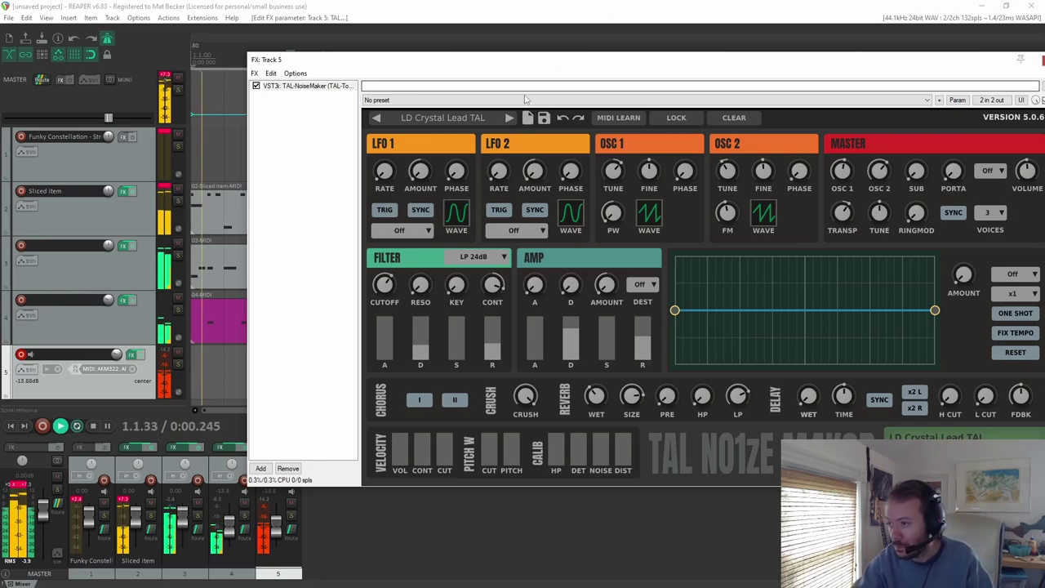
click(509, 119)
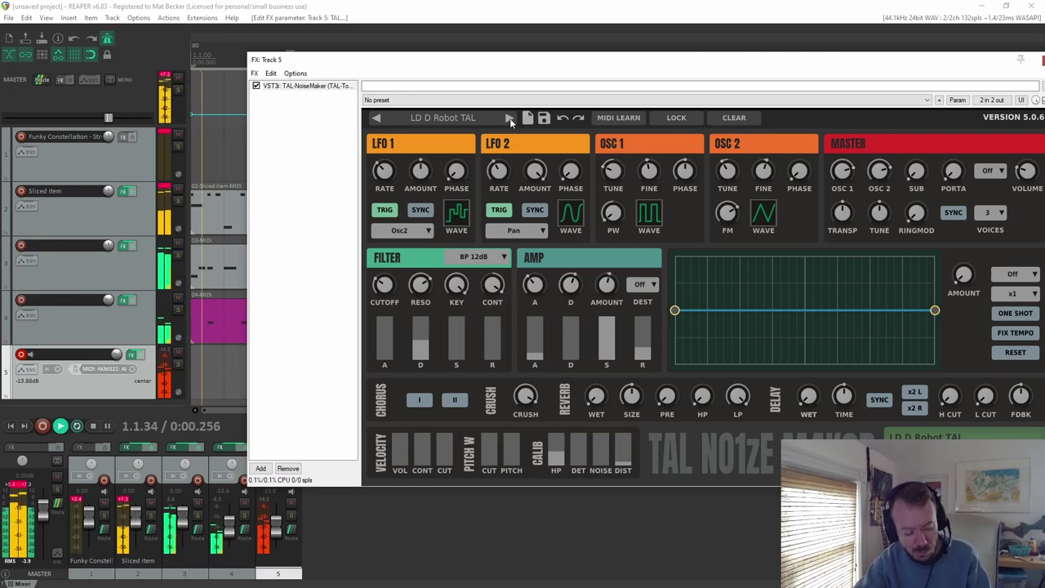
click(510, 118)
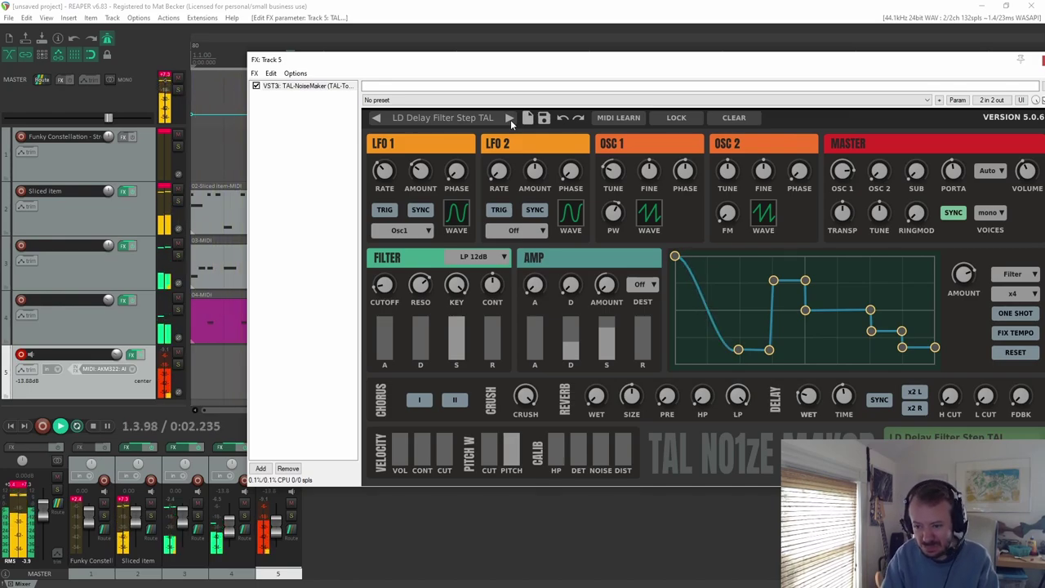
Step: Move track 5's FX window aside, stop playback and duplicate all two-bar MIDI items on tracks 2 to 4 up to bar 17
drag(416, 58, 683, 568)
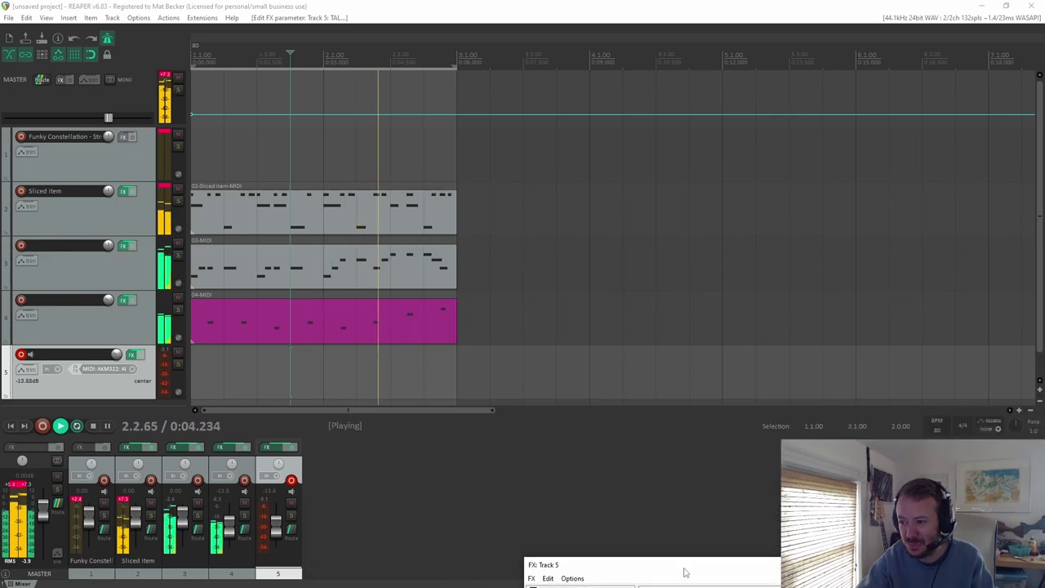
key(space)
scroll(413, 338, down, 3)
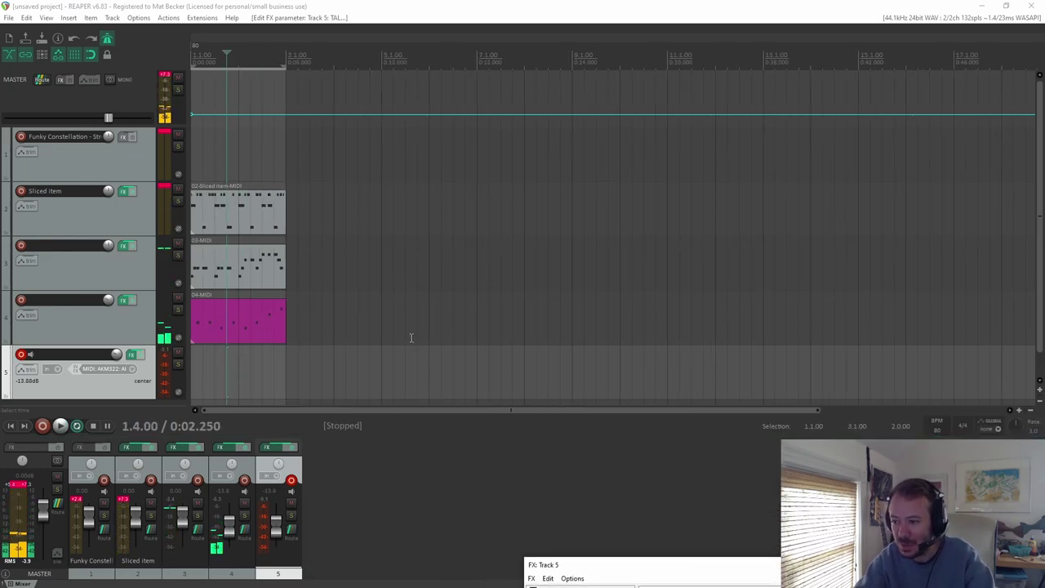
key(ctrl+a)
key(ctrl+d)
key(ctrl+d)
key(ctrl+d)
key(ctrl+d)
key(ctrl+d)
key(ctrl+d)
key(ctrl+d)
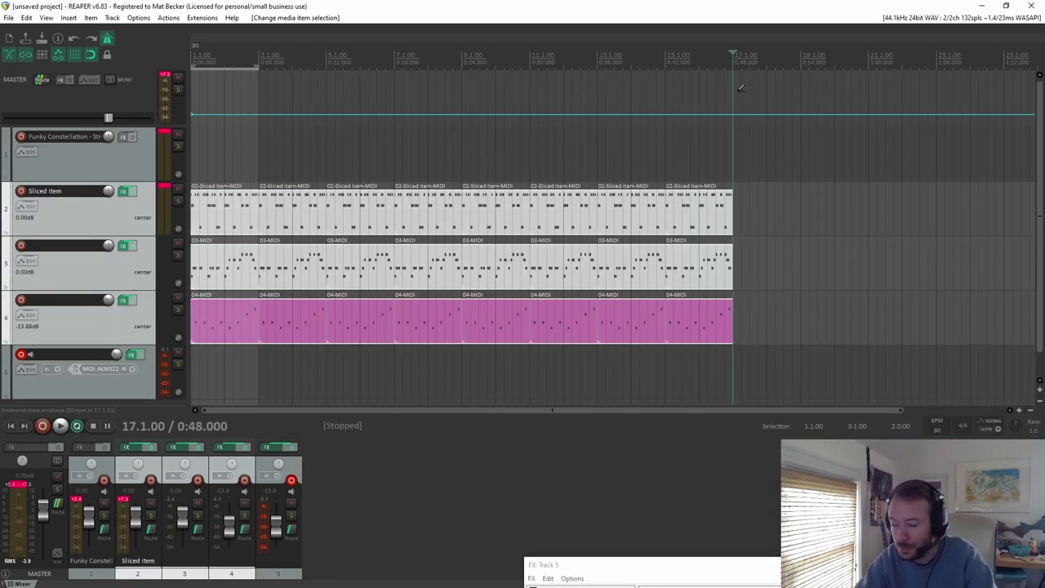
Step: Paste a sixteen-bar copy of the loops at bar 17 and move the pasted items up onto tracks 2 to 4
key(ctrl+v)
scroll(532, 234, up, 2)
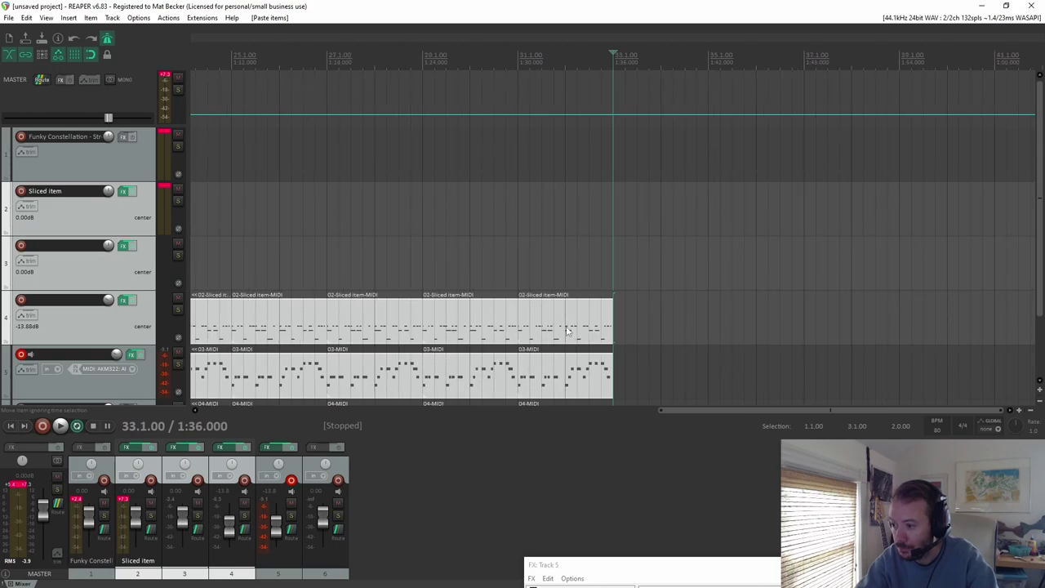
key(shift+grave)
drag(589, 311, 593, 226)
drag(719, 414, 897, 373)
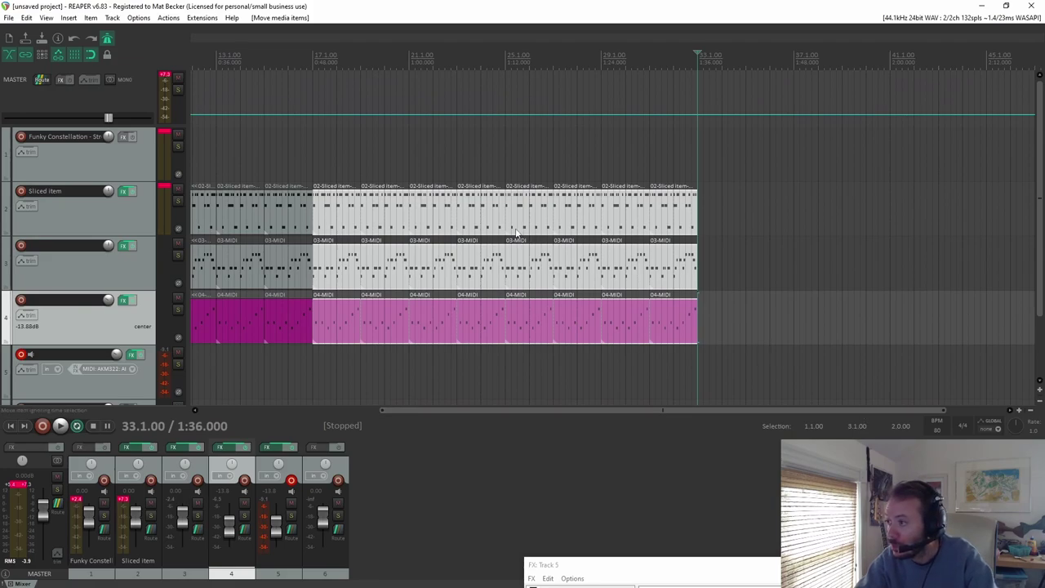
Step: Paste another sixteen-bar copy of the loops at bar 33 and move the pasted items up onto tracks 2 to 4
key(ctrl+v)
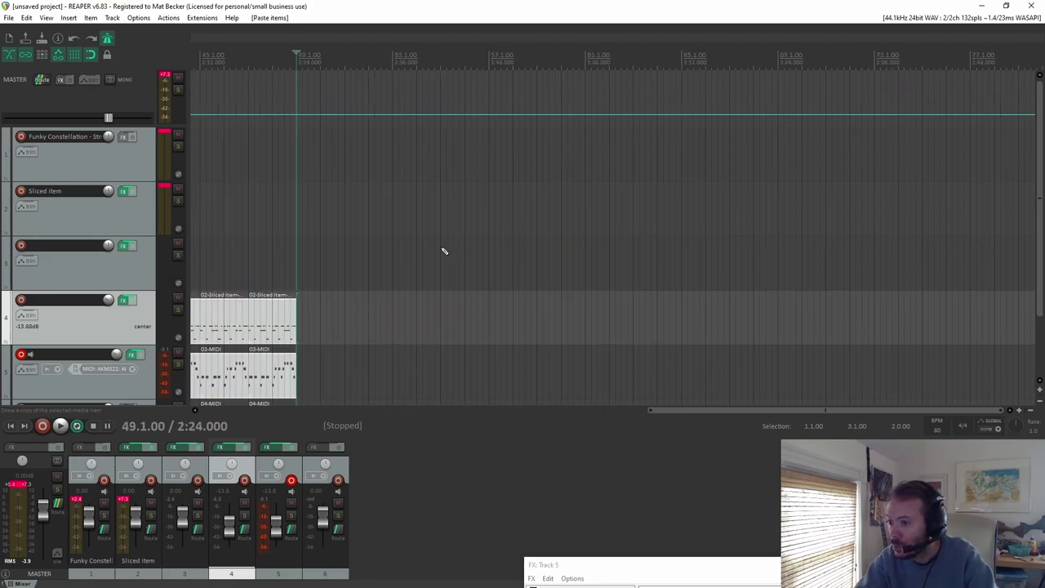
scroll(443, 250, down, 5)
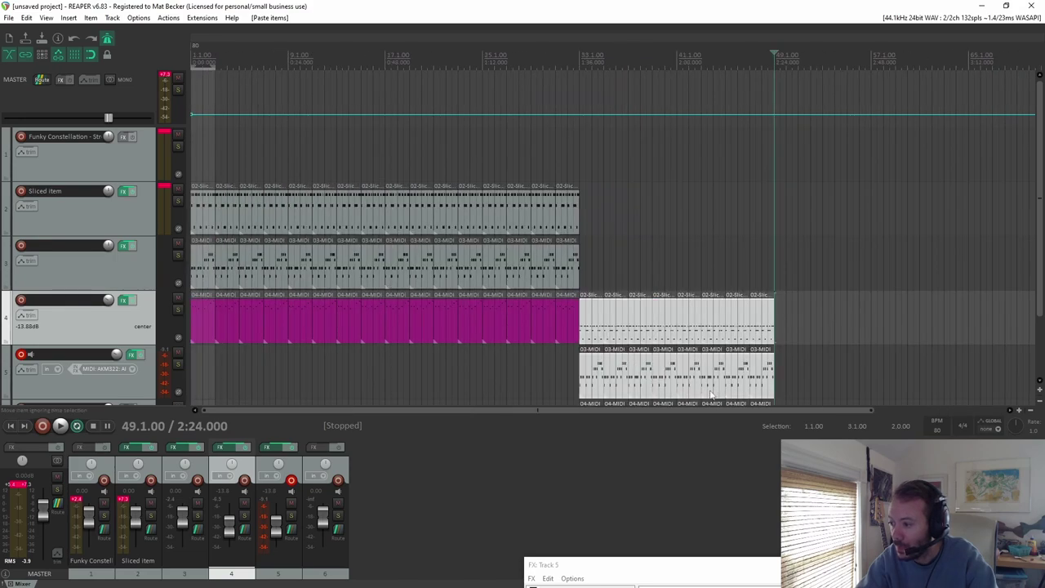
click(627, 308)
key(ctrl+z)
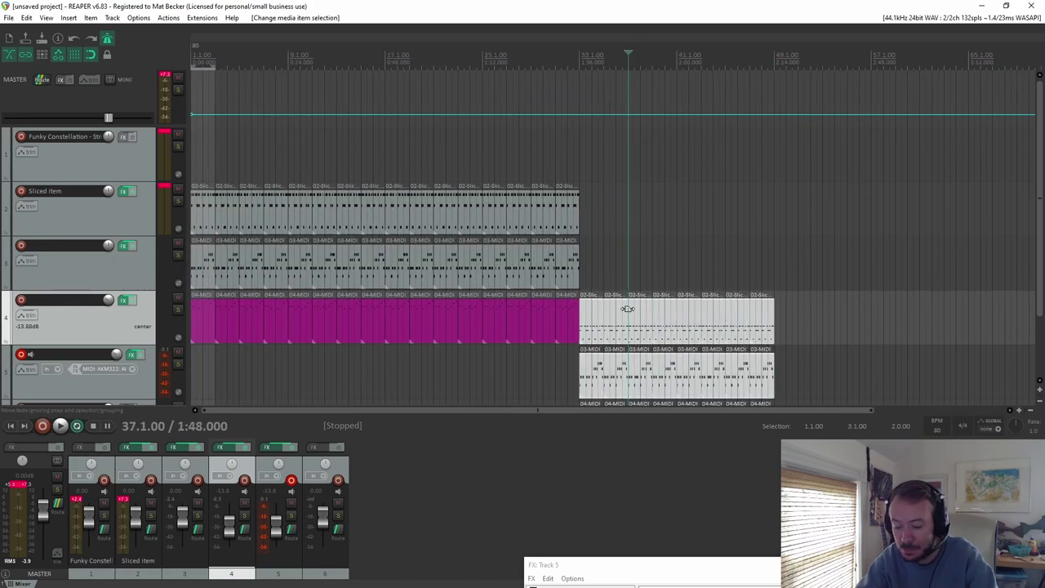
drag(598, 316, 612, 220)
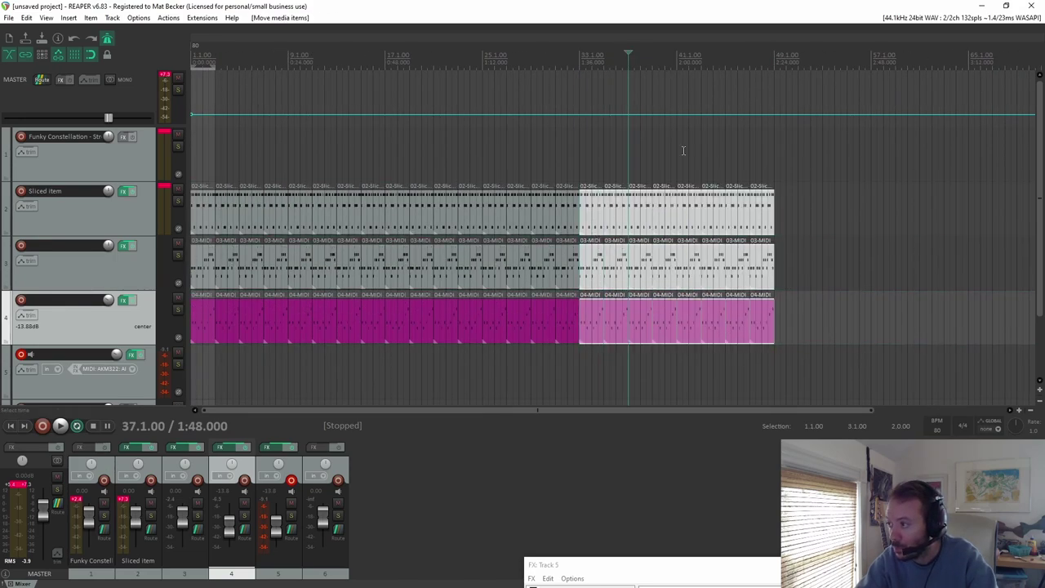
Step: Delete the loop items from bar 41 to bar 49 on tracks 2 to 4
click(687, 209)
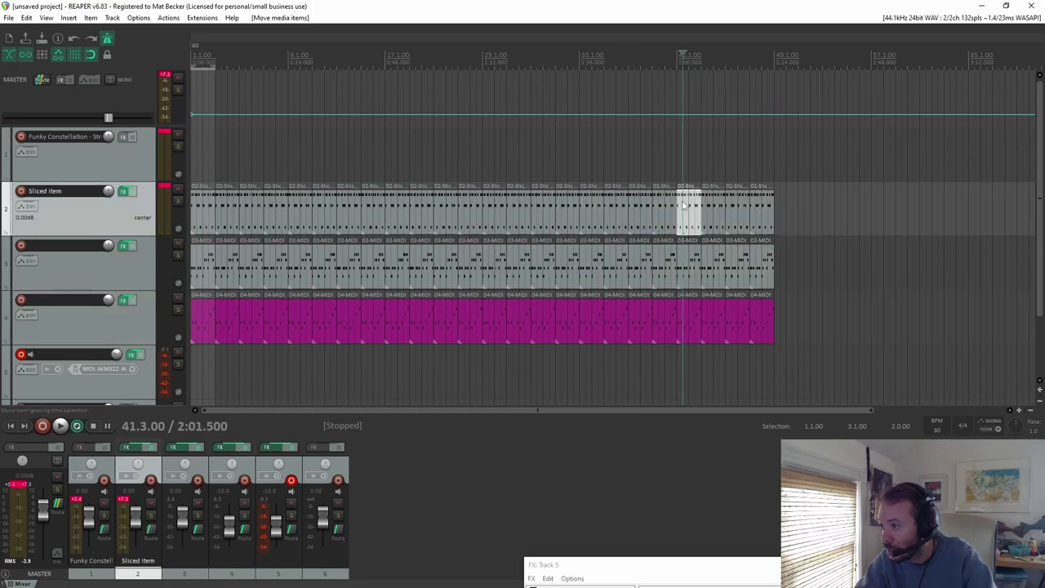
shift+click(766, 336)
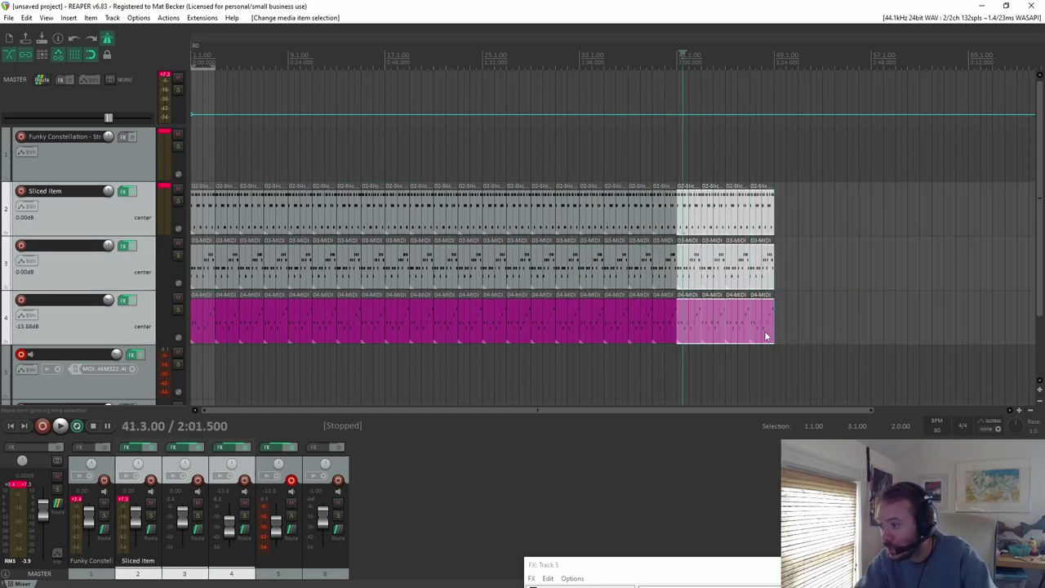
key(Delete)
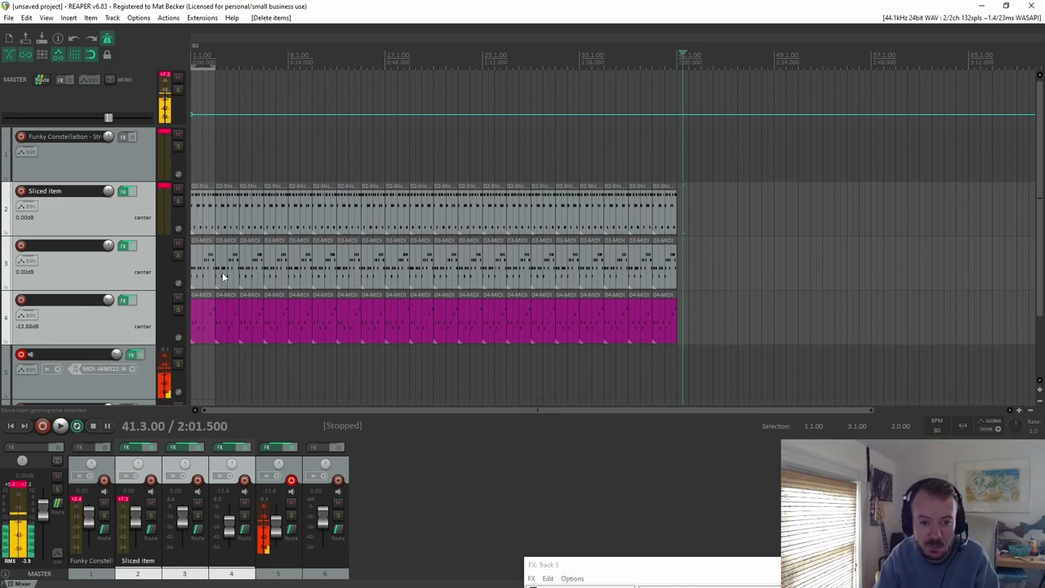
Step: Stagger the intro by deleting the first two loop items on track 4 and the first one on track 3
click(203, 215)
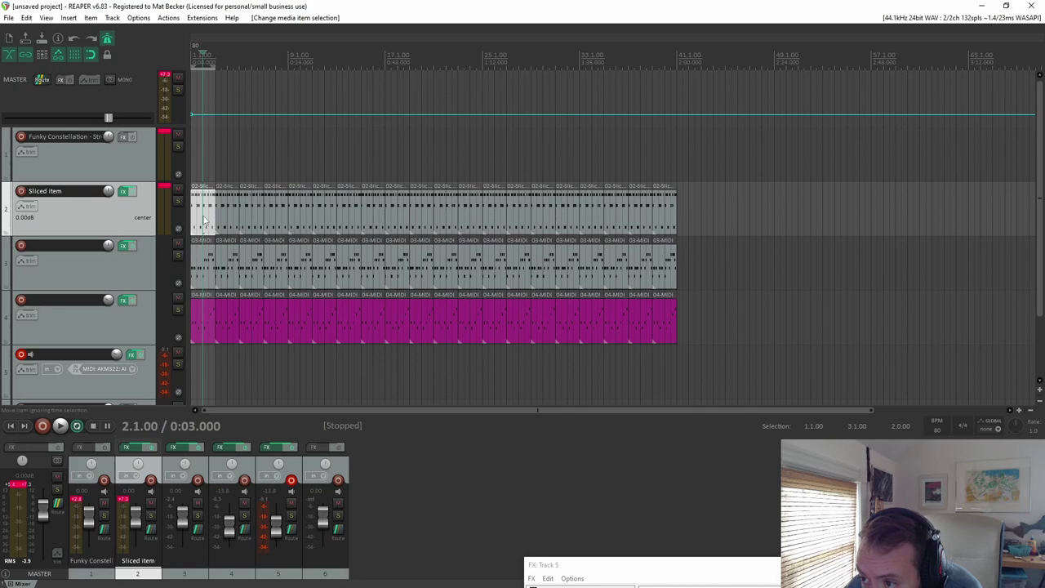
click(209, 275)
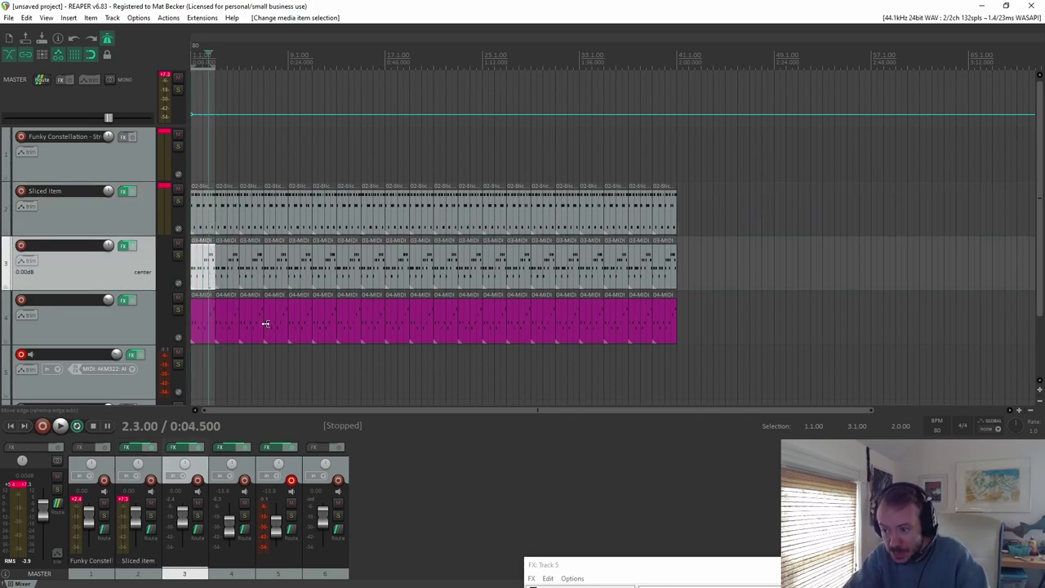
click(222, 328)
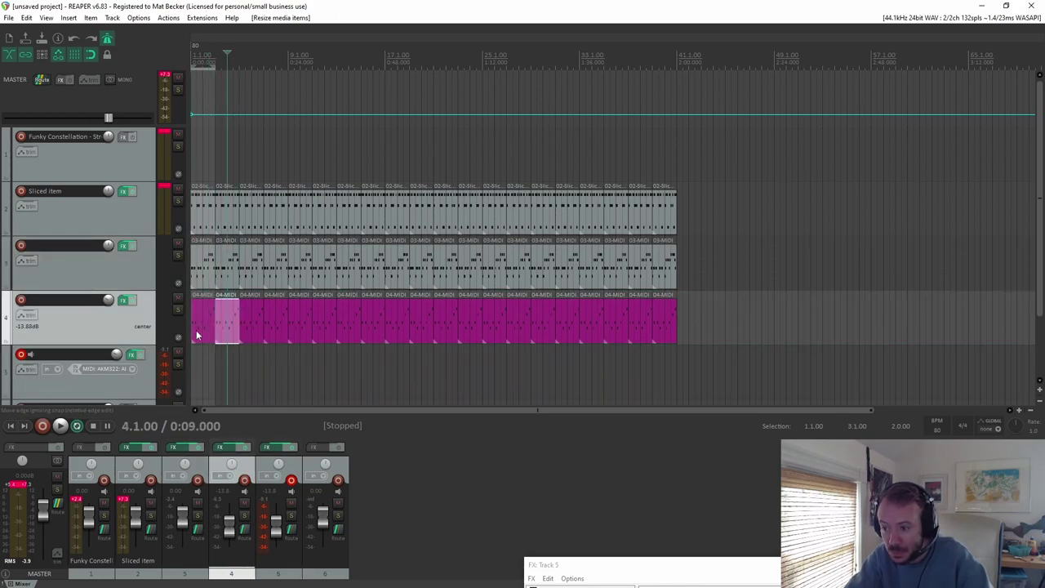
ctrl+click(204, 334)
key(Delete)
click(205, 273)
key(Delete)
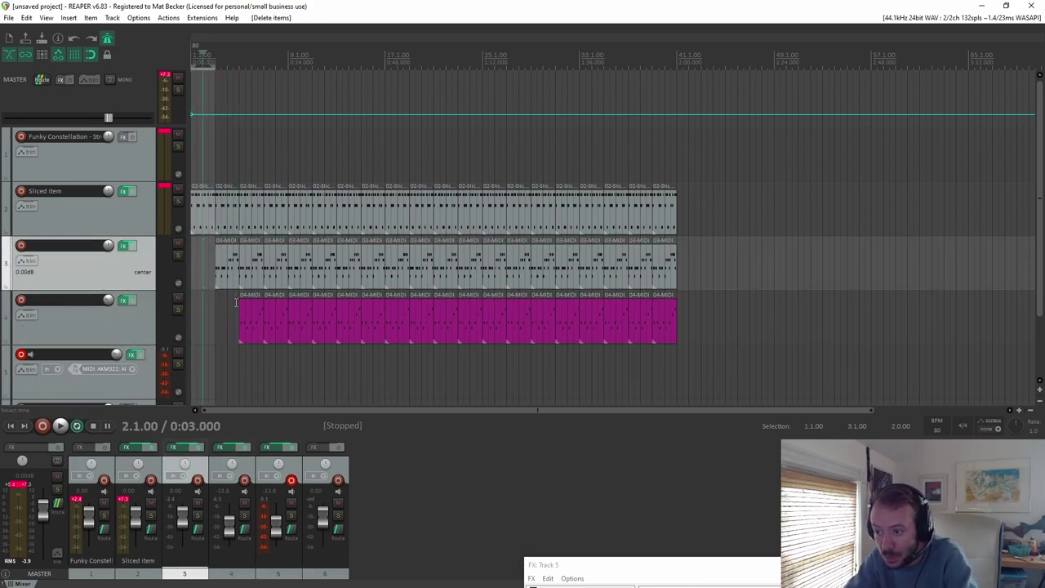
Step: Return to the project start and delete the empty track 6
click(278, 338)
click(270, 372)
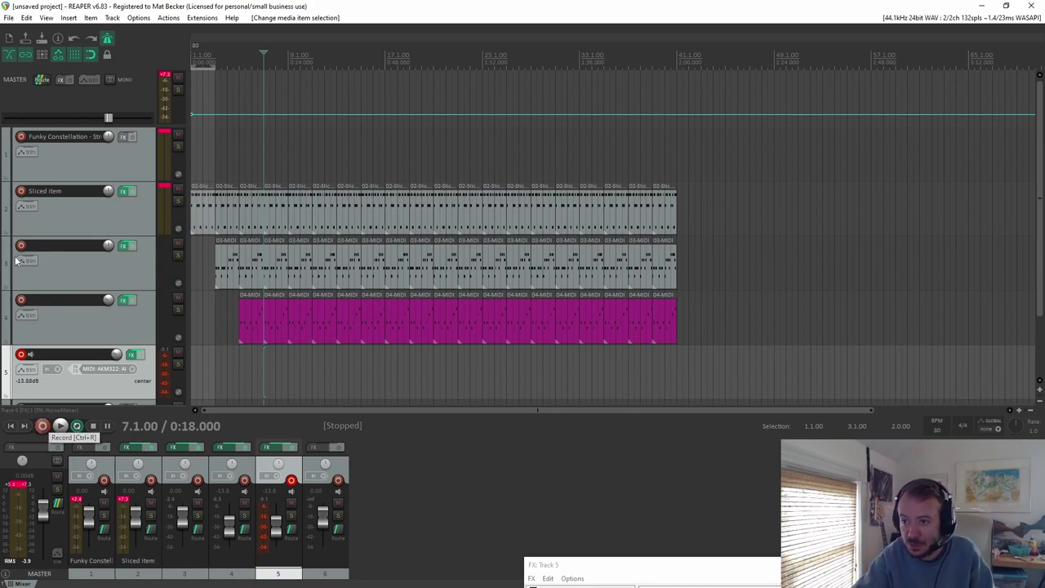
click(11, 426)
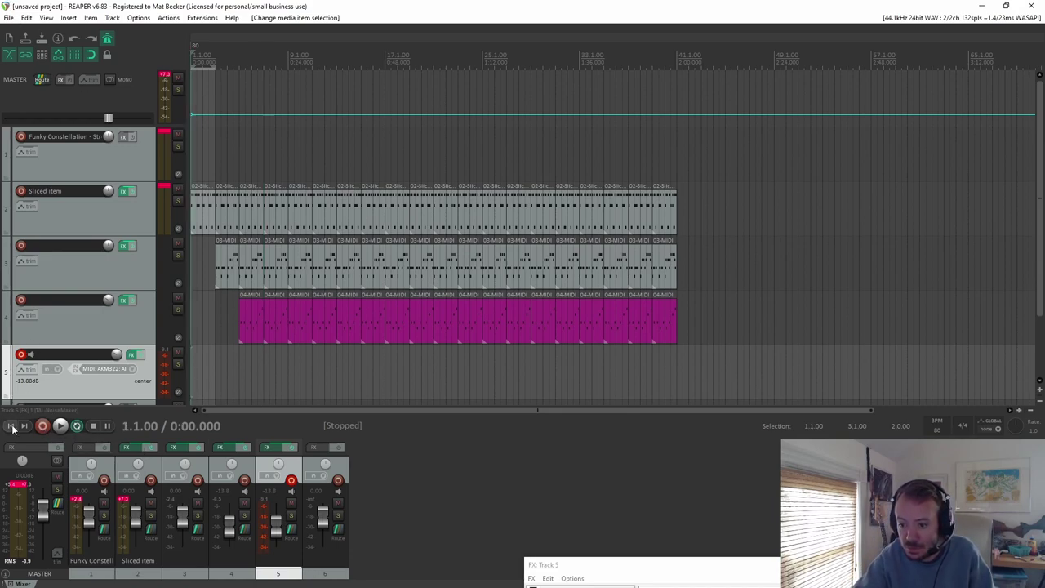
scroll(75, 382, down, 2)
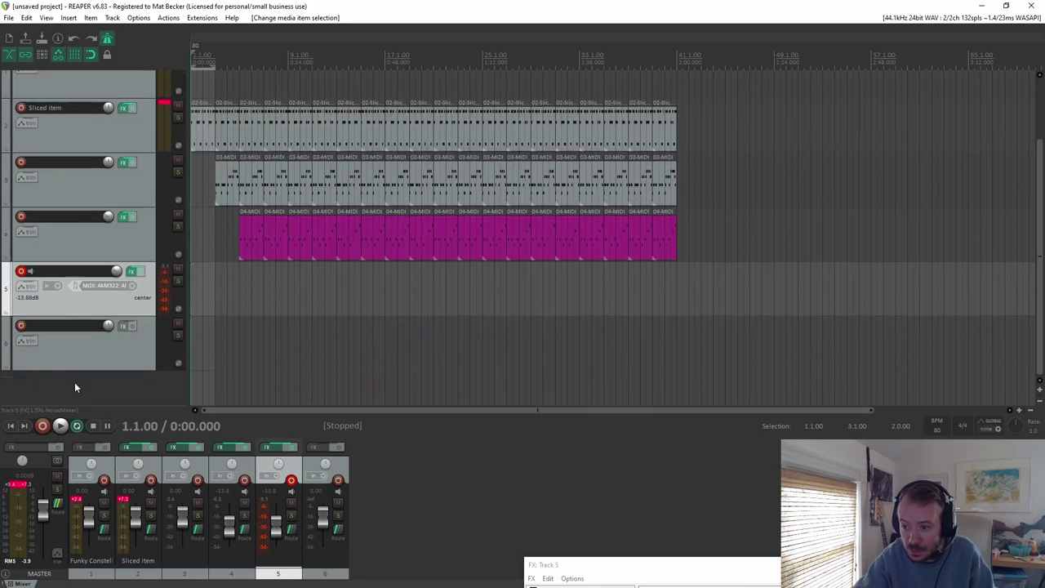
click(78, 350)
key(Delete)
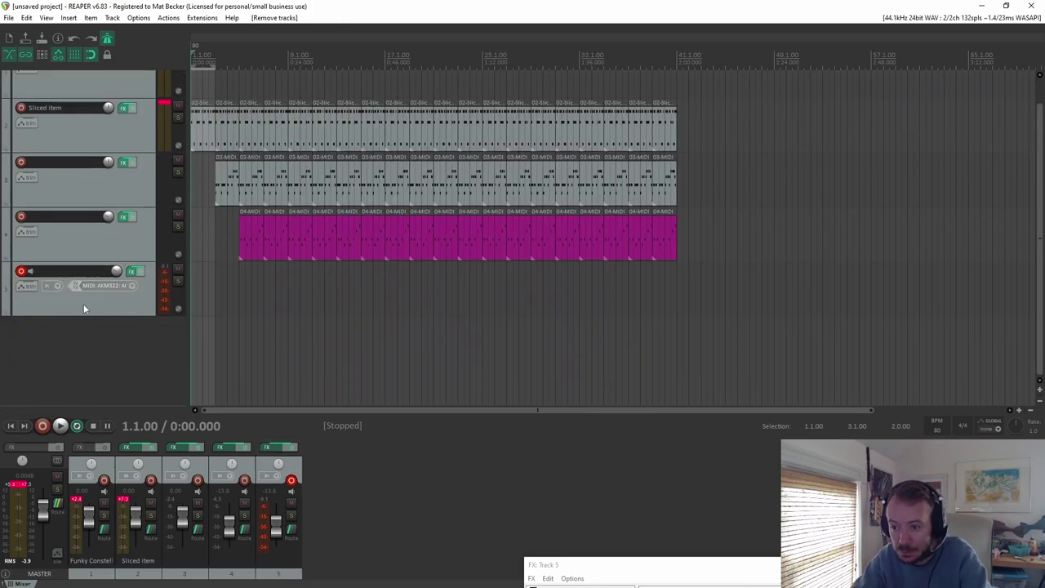
Step: Record a MIDI lead part on track 5 from the project start, over the full arrangement up to bar 41
click(76, 311)
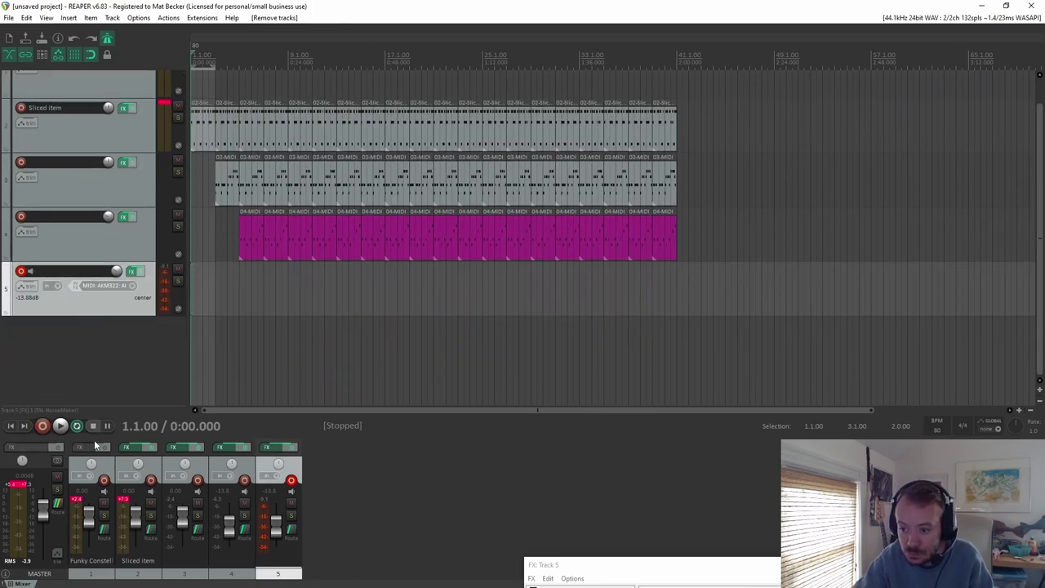
click(42, 425)
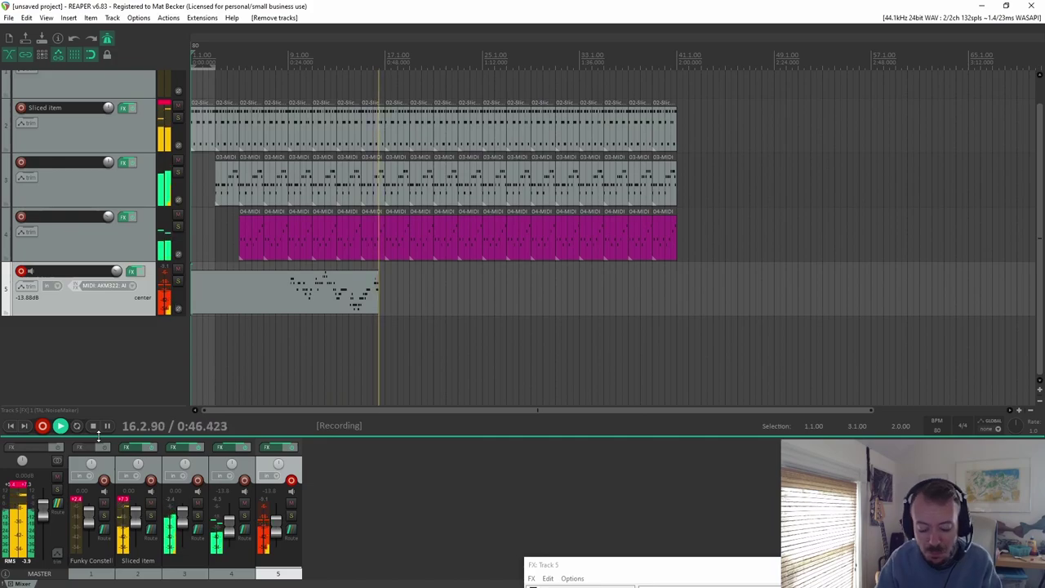
click(93, 426)
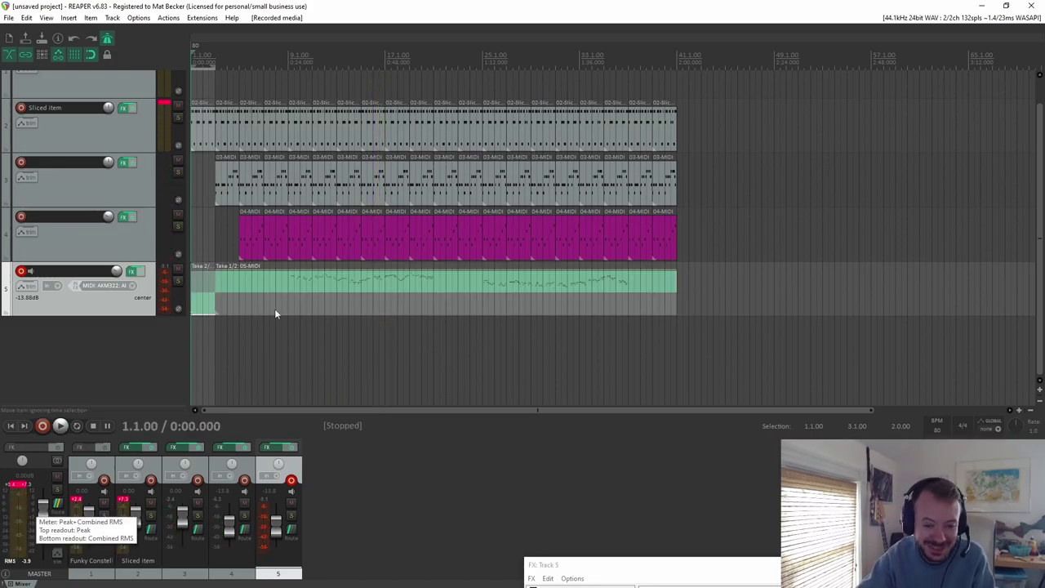
Step: Crop the long track 5 recording to its lead take and delete the leftover two-bar item at bar 1
click(314, 284)
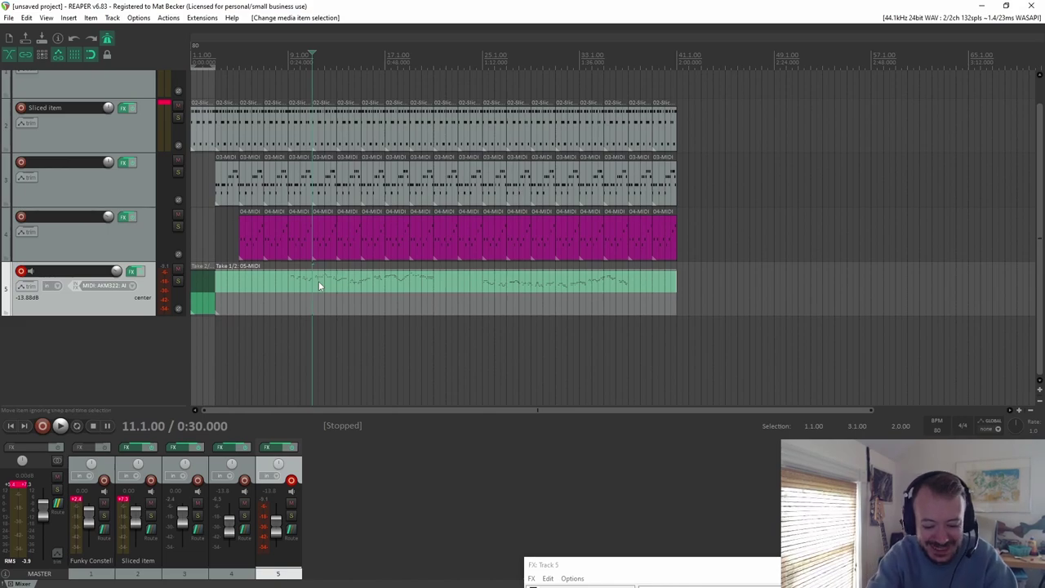
key(alt+shift+t)
key(Delete)
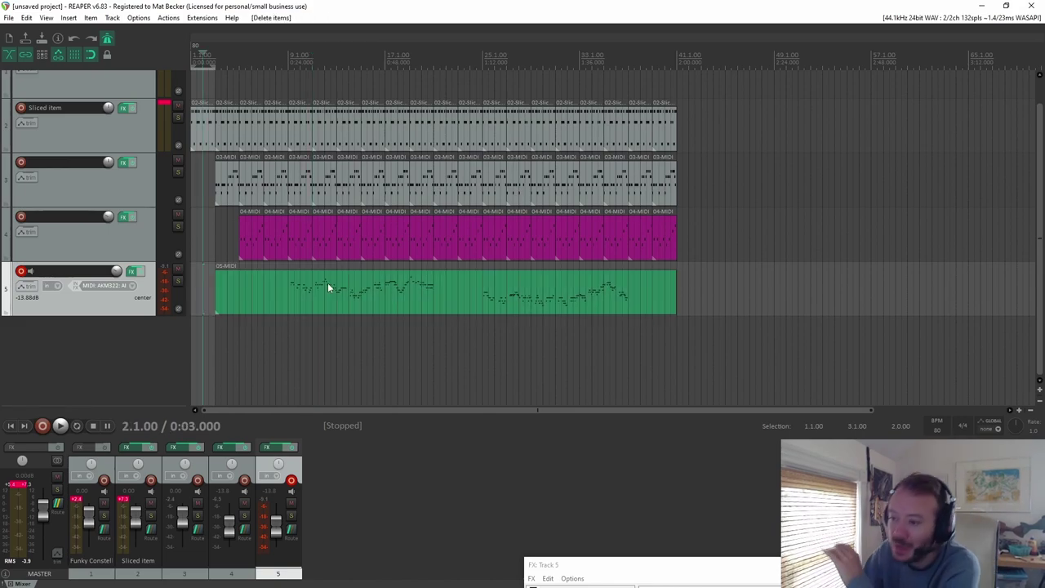
Step: Split the track 5 lead at bar 23 and move all items after that point on tracks 4 and 5 to bar 31
click(447, 306)
click(457, 296)
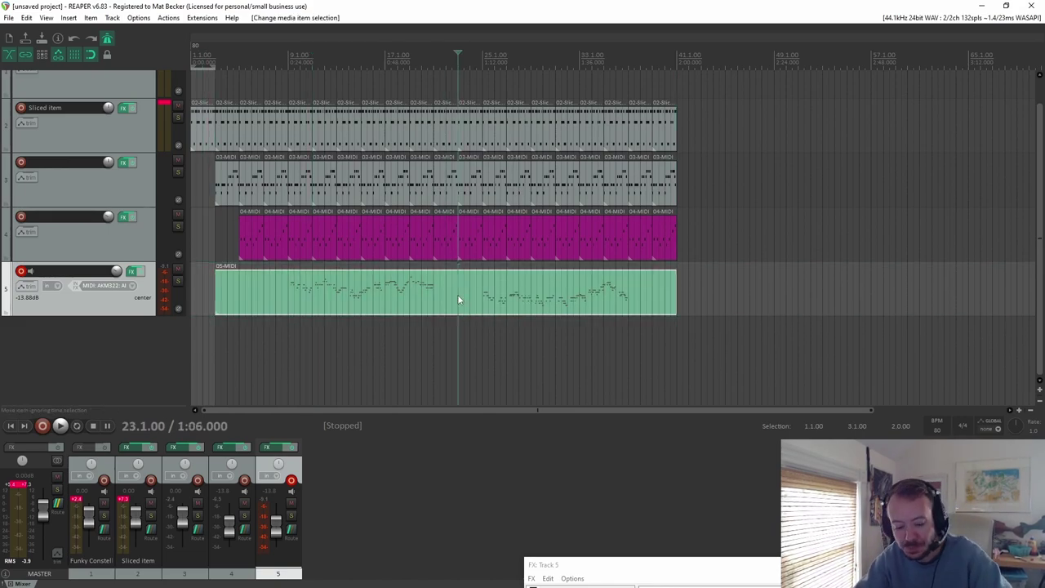
key(s)
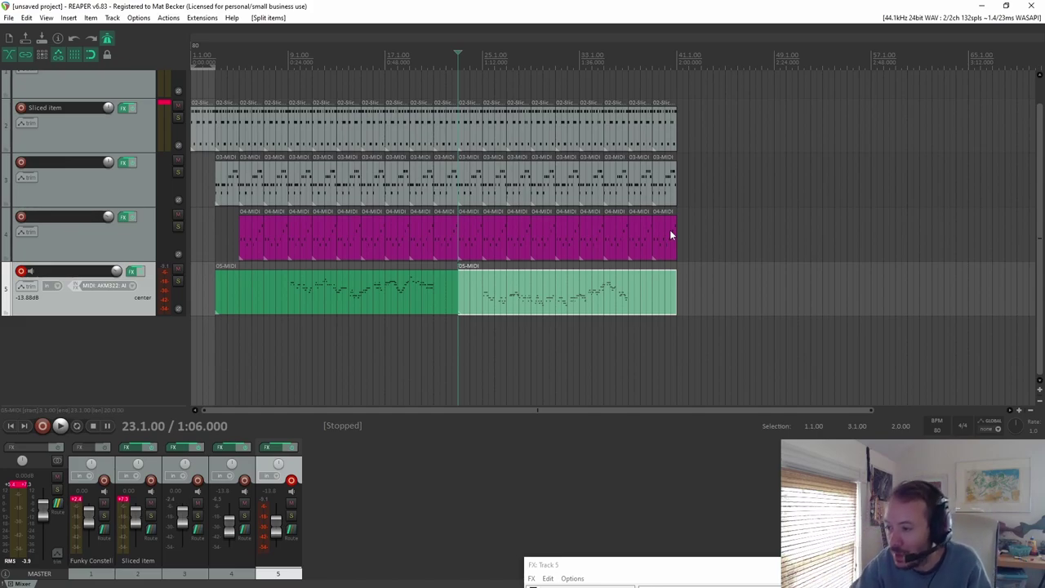
click(471, 249)
drag(629, 280, 665, 296)
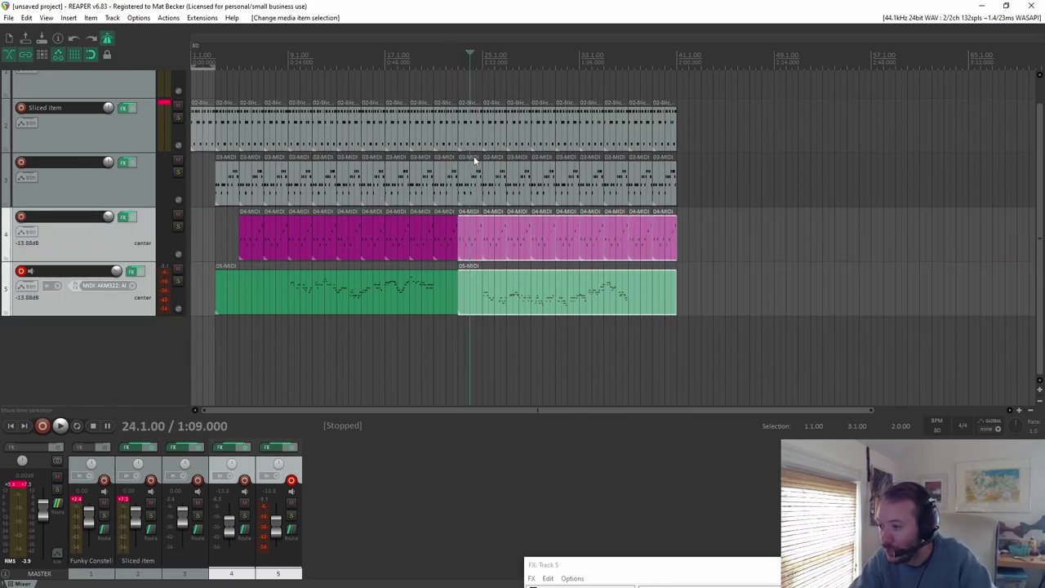
drag(470, 240, 573, 245)
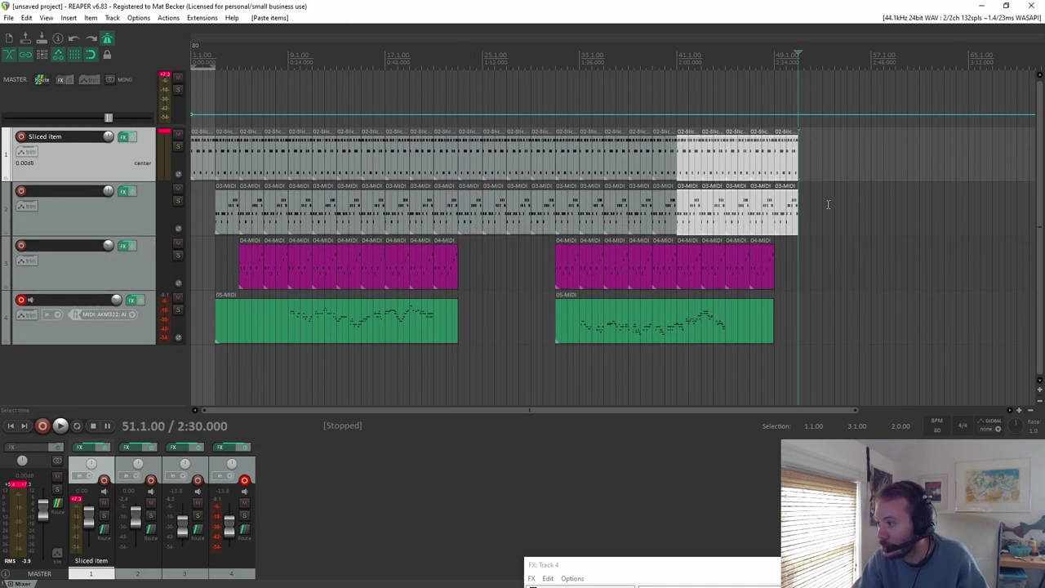
Step: Paste a copy of the last two-bar item on track 2 at bar 51
click(826, 199)
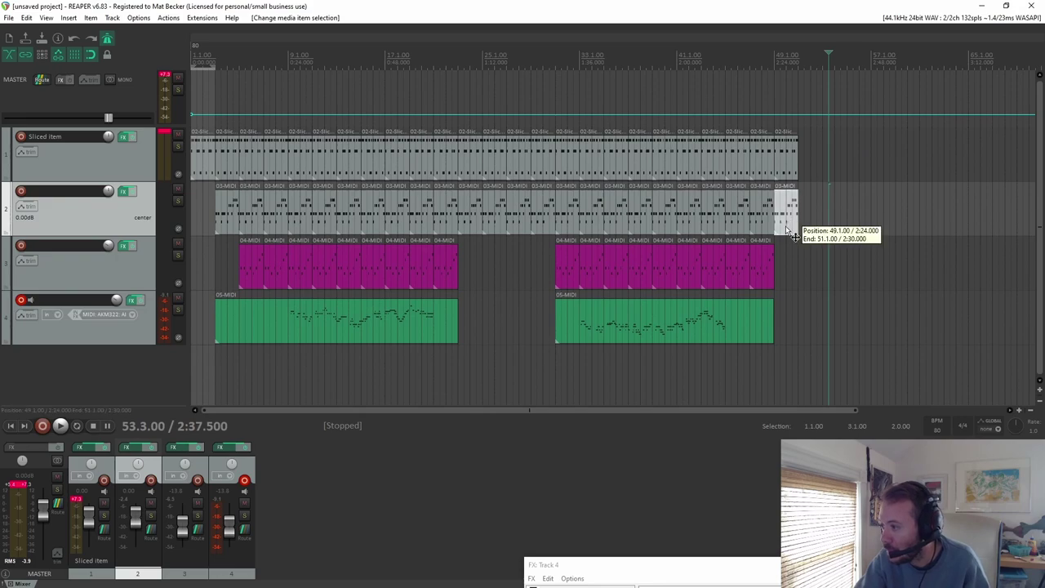
click(788, 162)
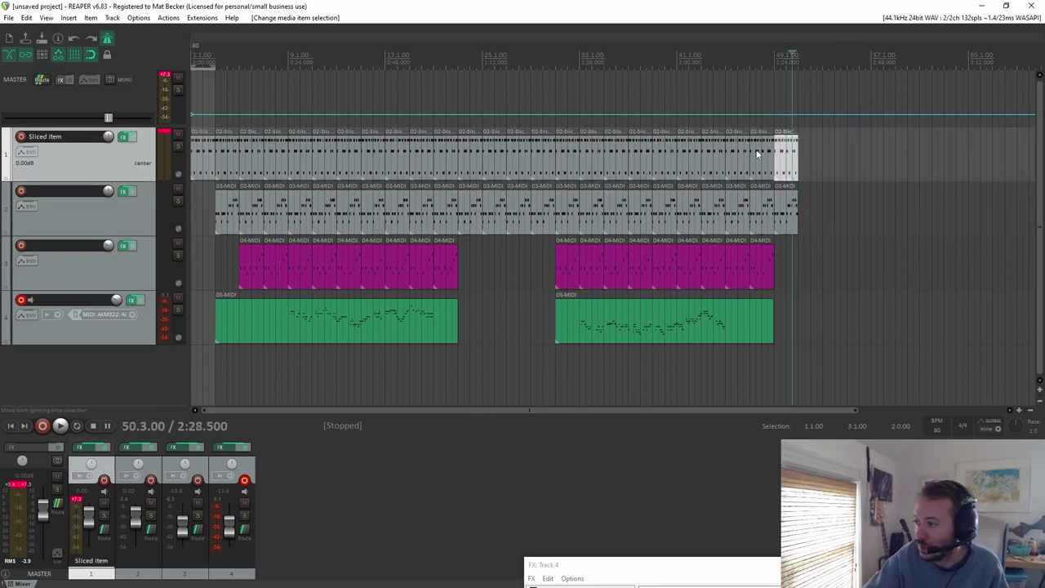
click(785, 225)
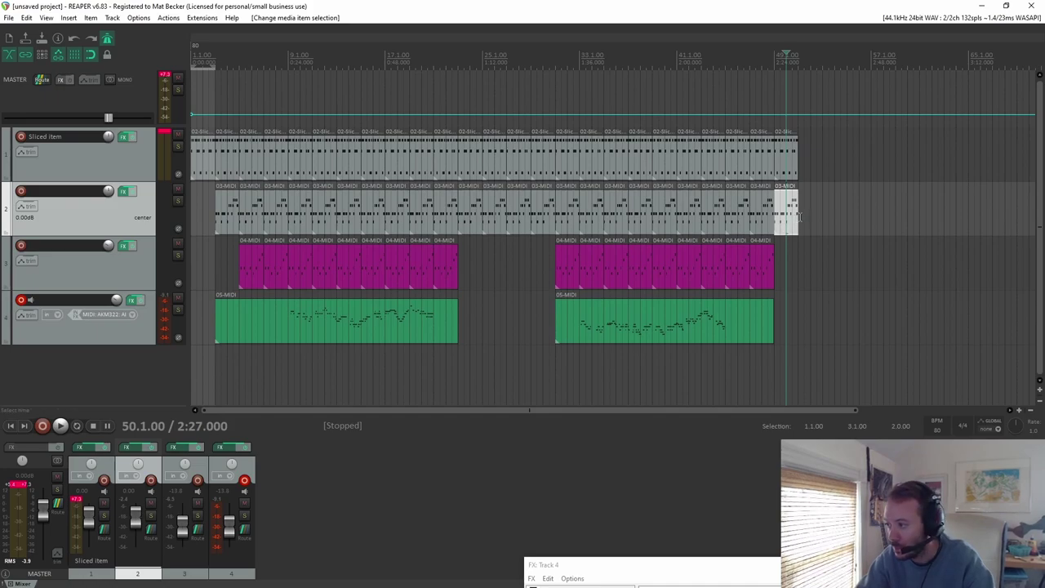
key(ctrl+v)
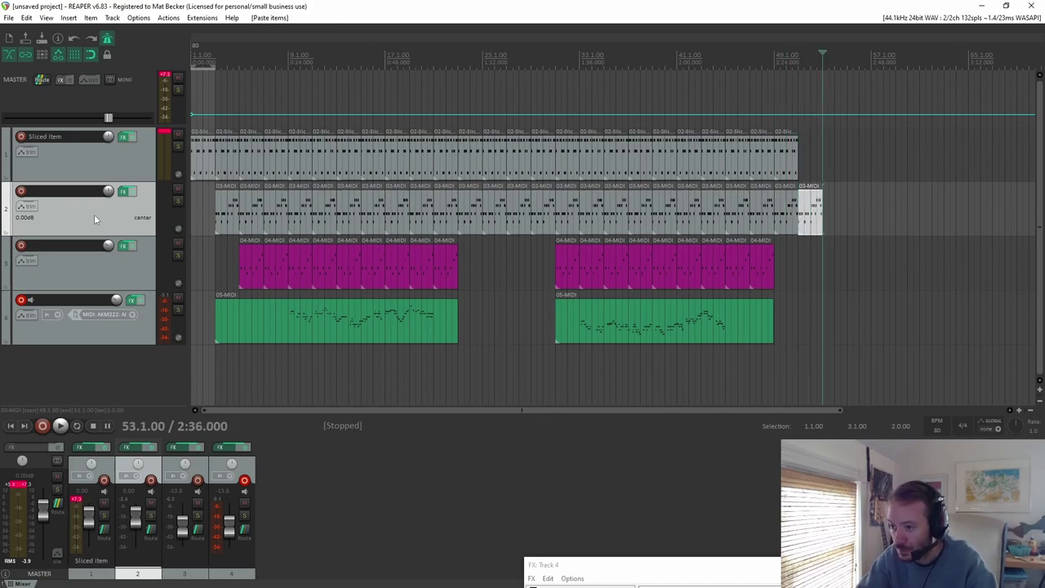
Step: Try a copy of the track 2 loop at bar 1, play back the opening and remove the copy
key(Home)
key(ctrl+v)
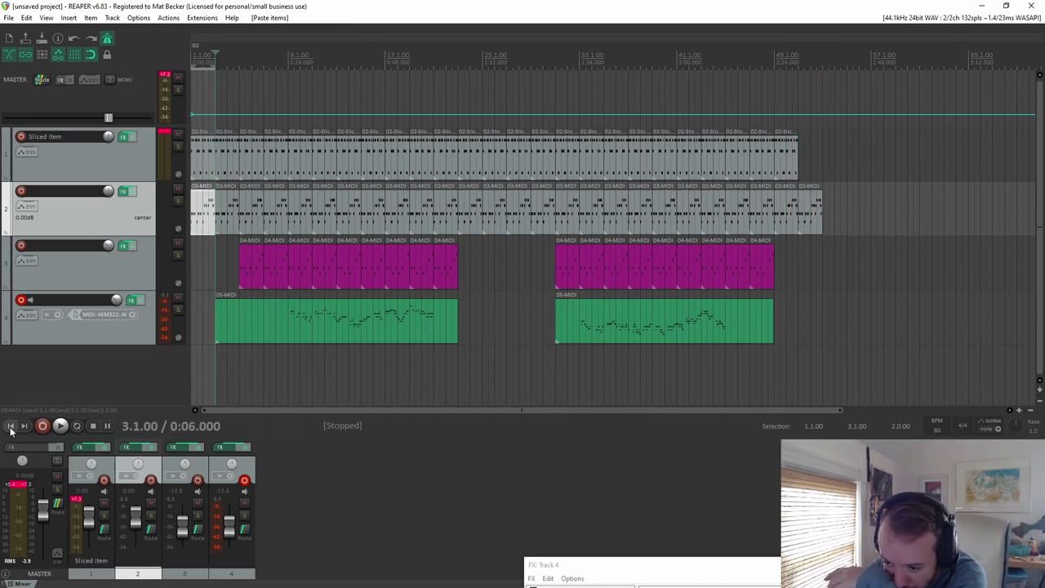
click(63, 426)
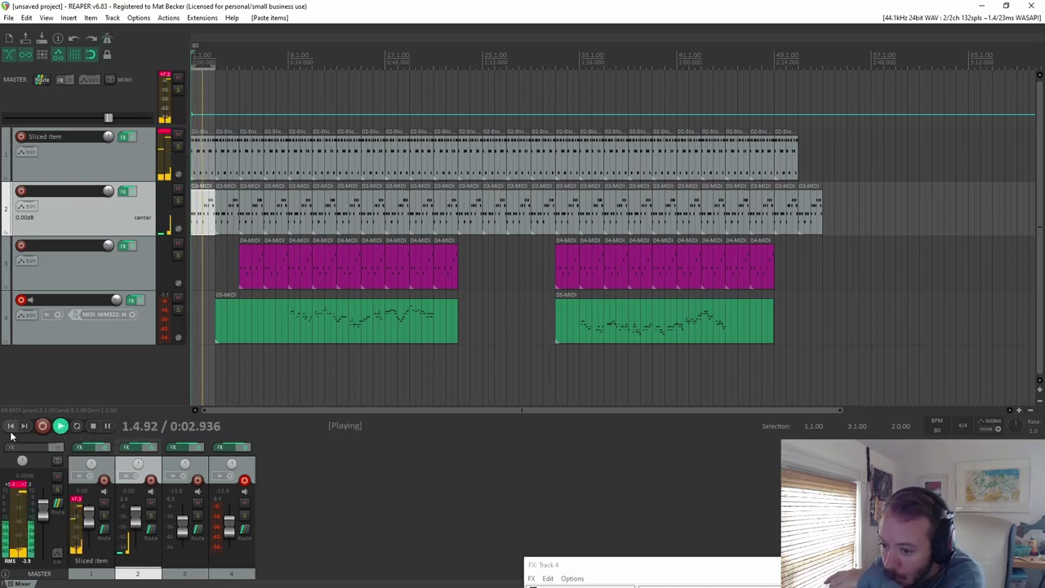
click(92, 425)
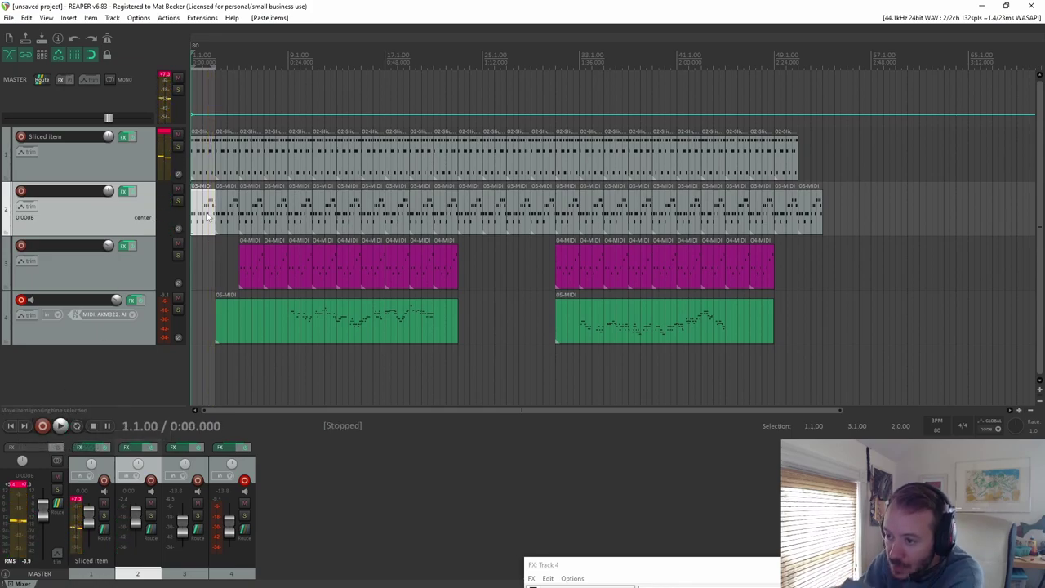
key(Delete)
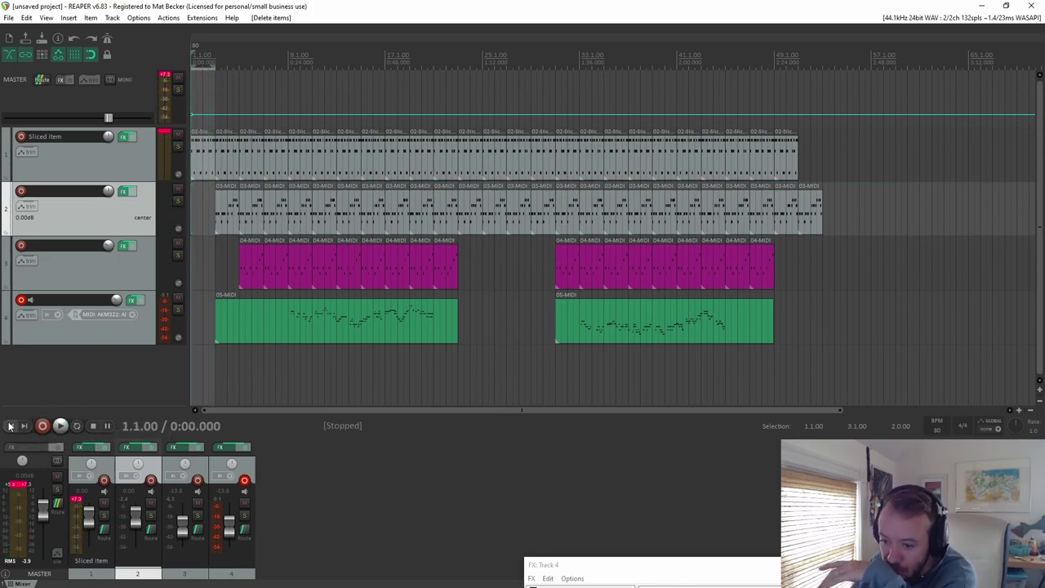
Step: Play back the opening bars of the song from bar 1
click(61, 425)
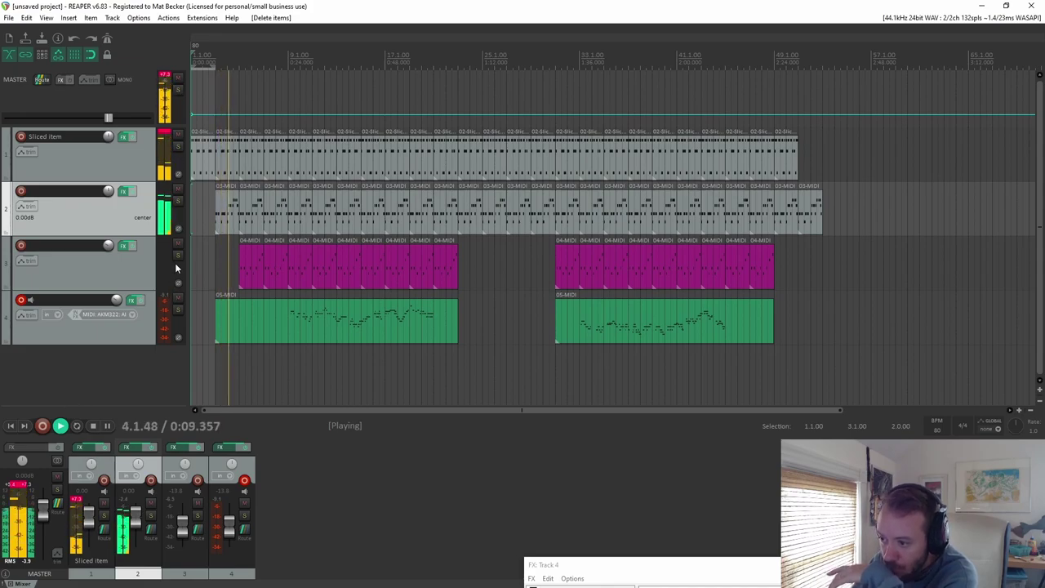
key(space)
click(205, 169)
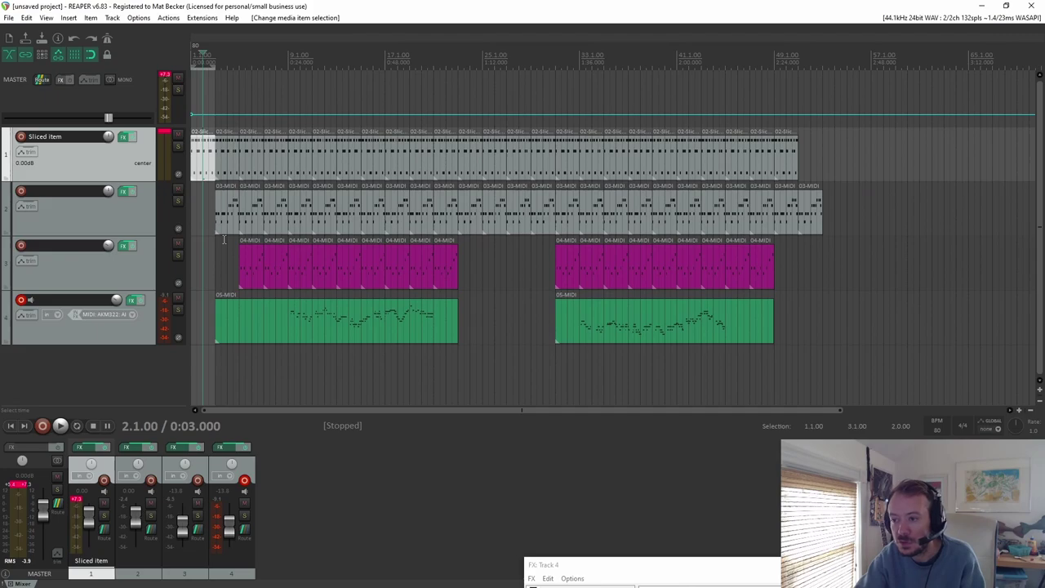
click(222, 228)
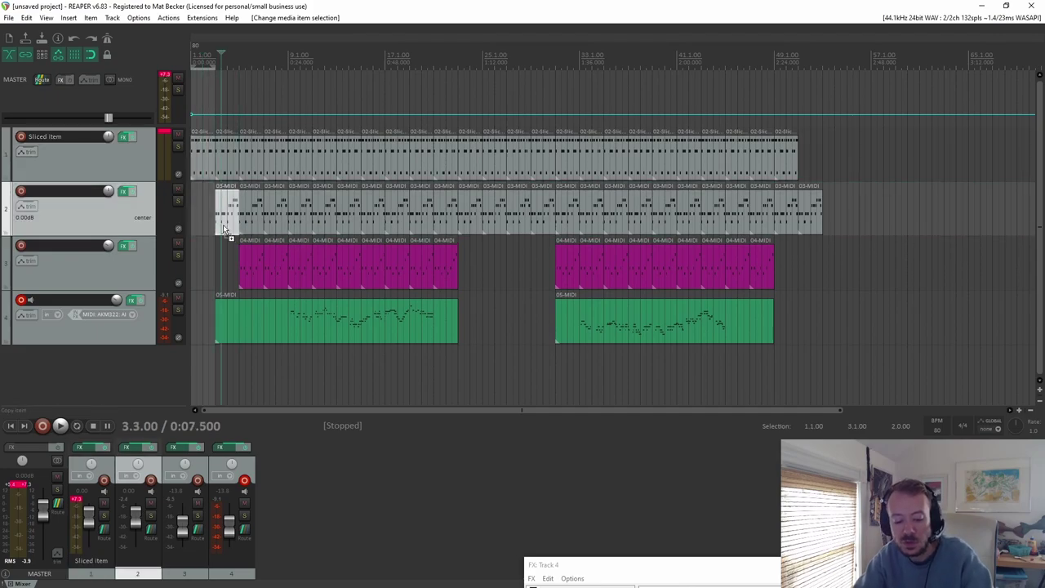
click(193, 217)
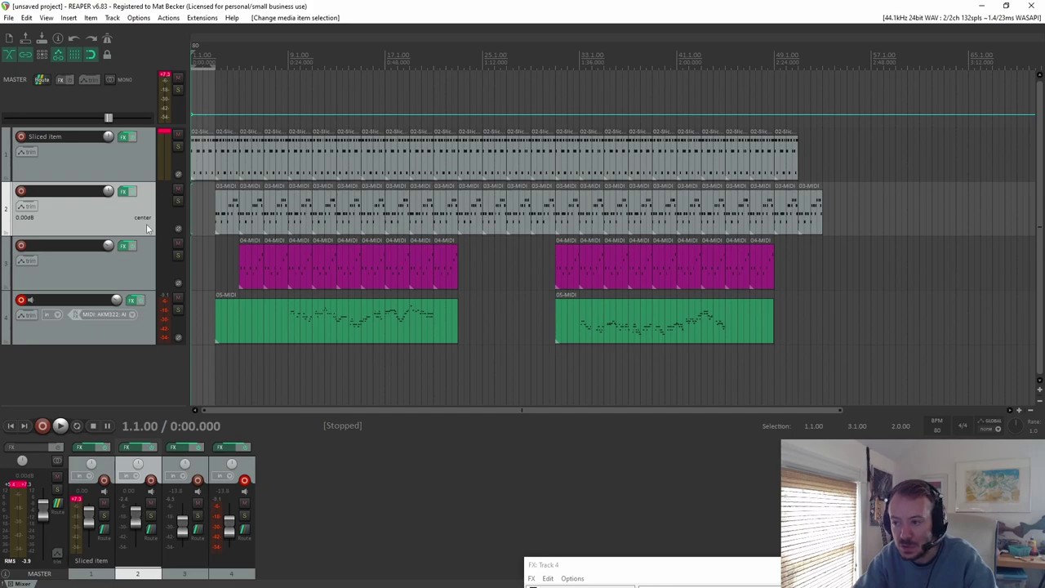
Step: Delete all Slice 21 notes from the track 1 drum item at bar 1
double_click(195, 169)
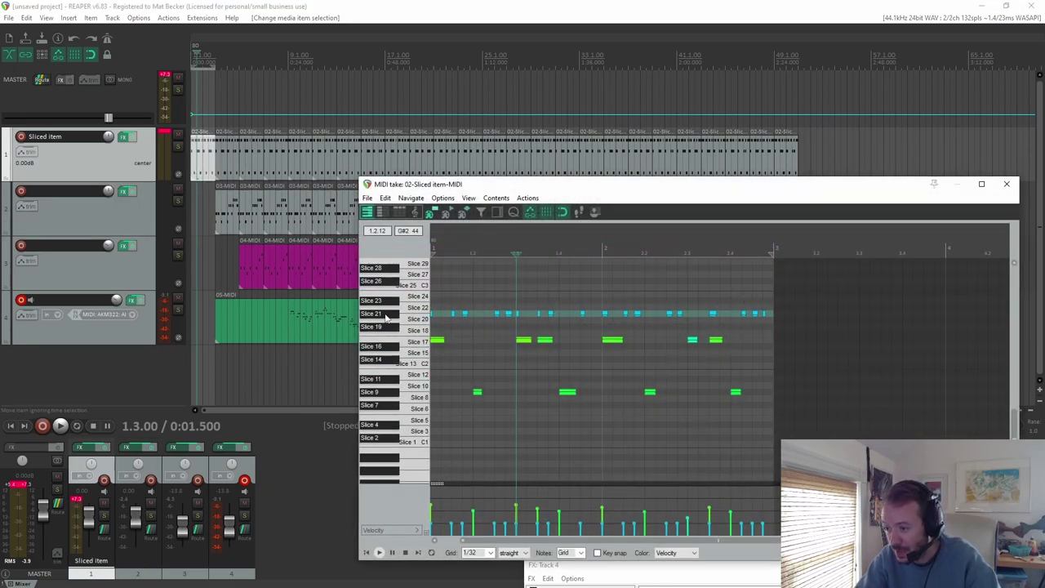
key(Delete)
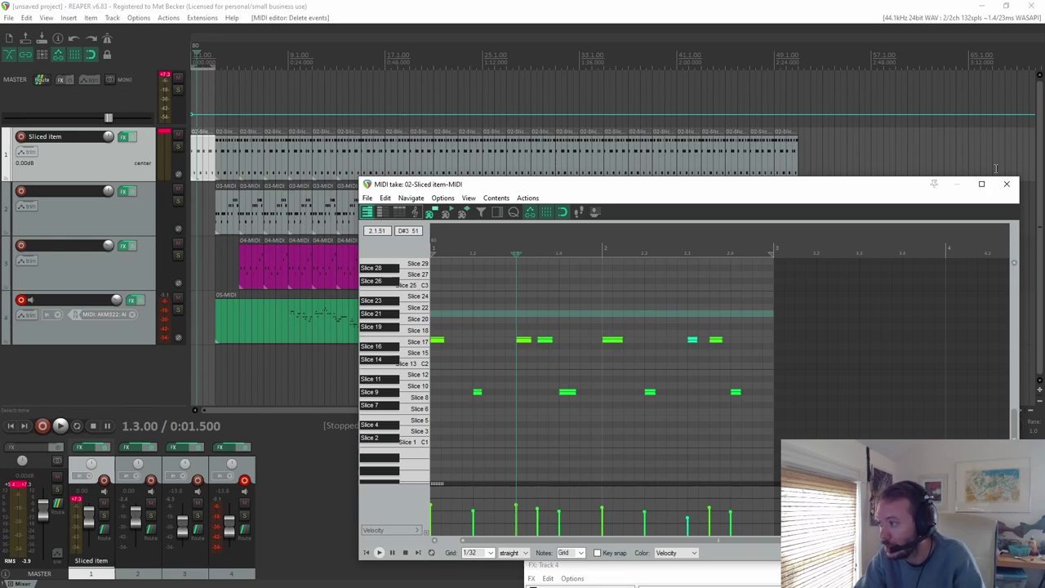
click(1006, 184)
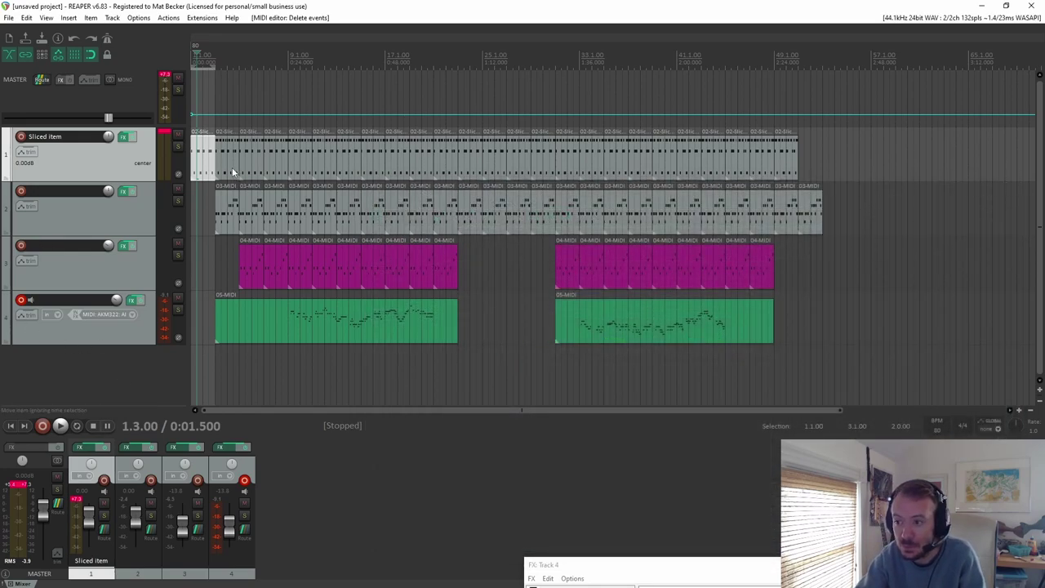
Step: Replace the track 1 drum items from bar 3 up to bar 15 with copies of the stripped-down item at bar 1
click(232, 167)
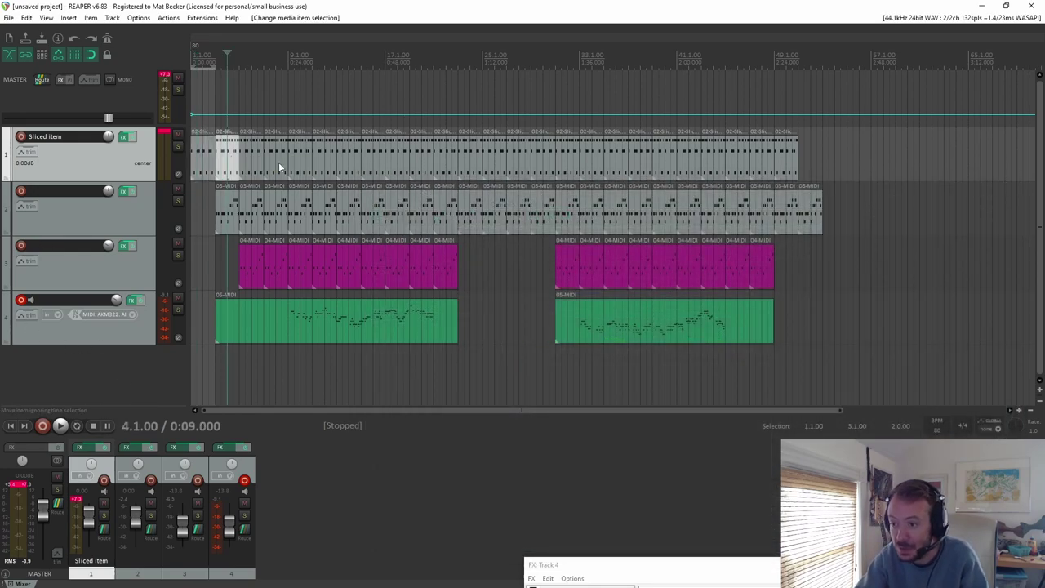
shift+click(448, 151)
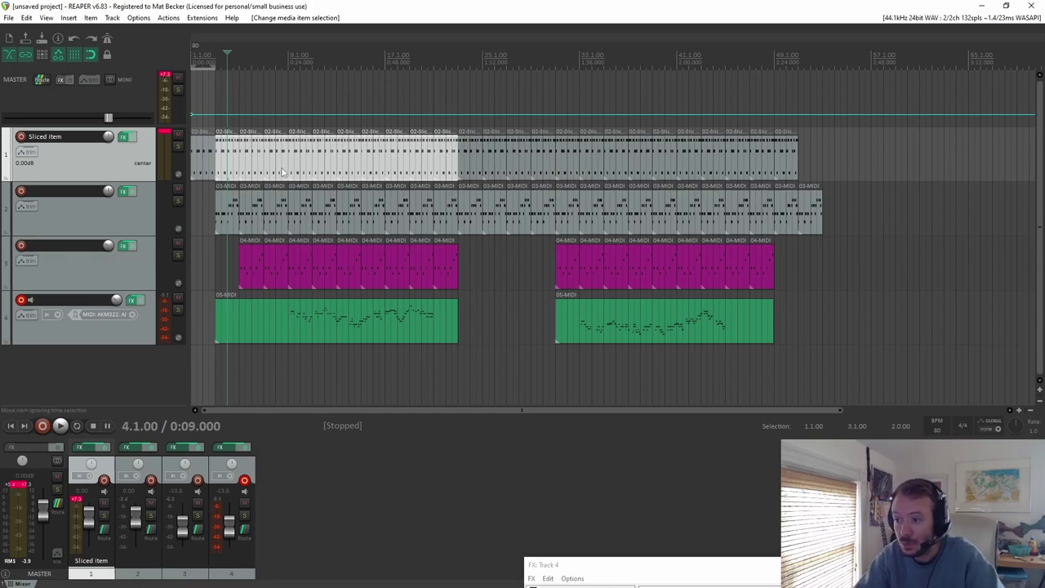
key(ctrl+v)
Step: Play the song from the start, try deleting the first track 3 item at bar 5 and undo the deletion
click(12, 426)
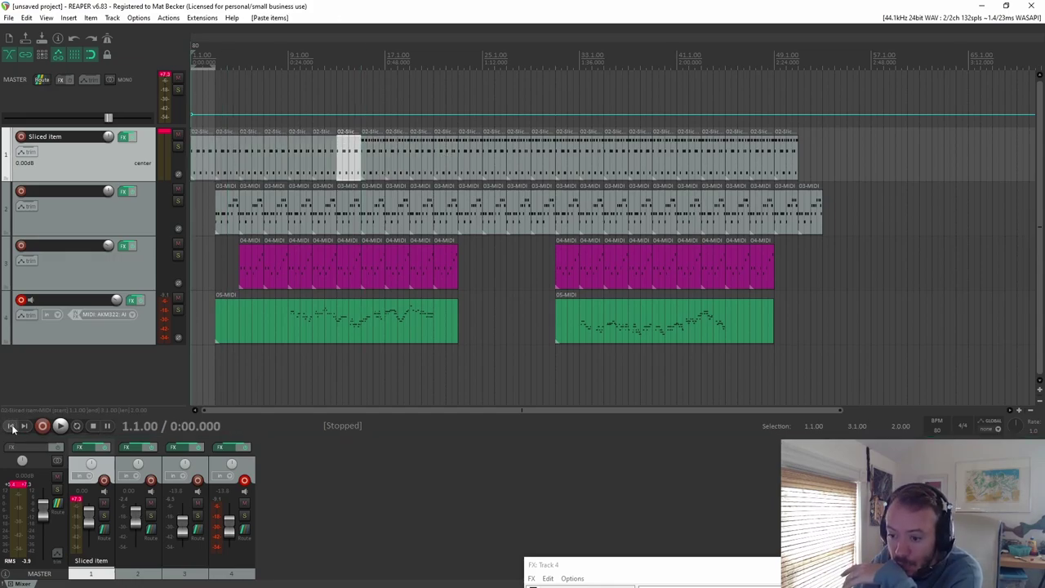
click(61, 426)
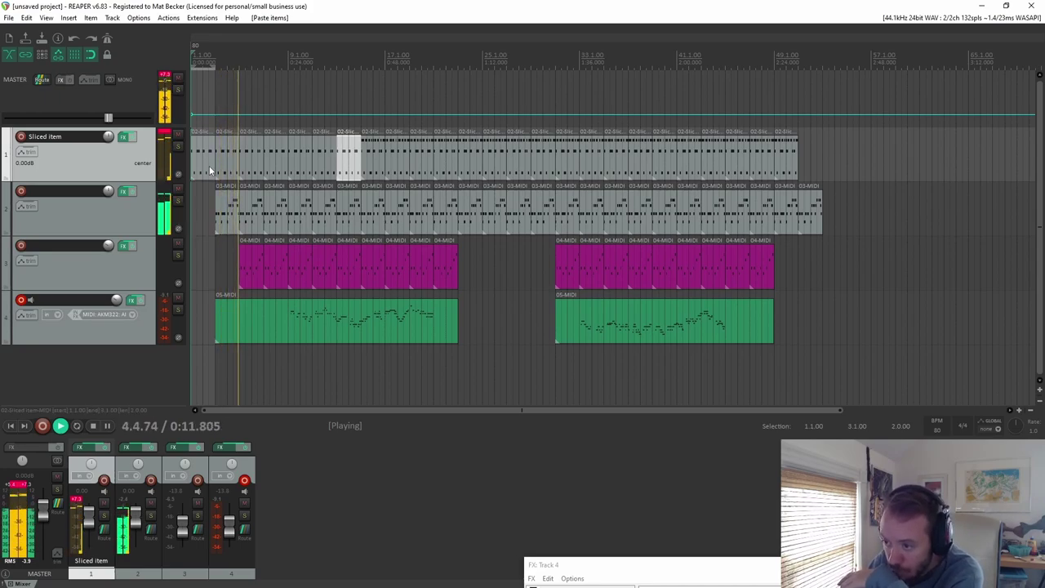
click(255, 276)
key(Delete)
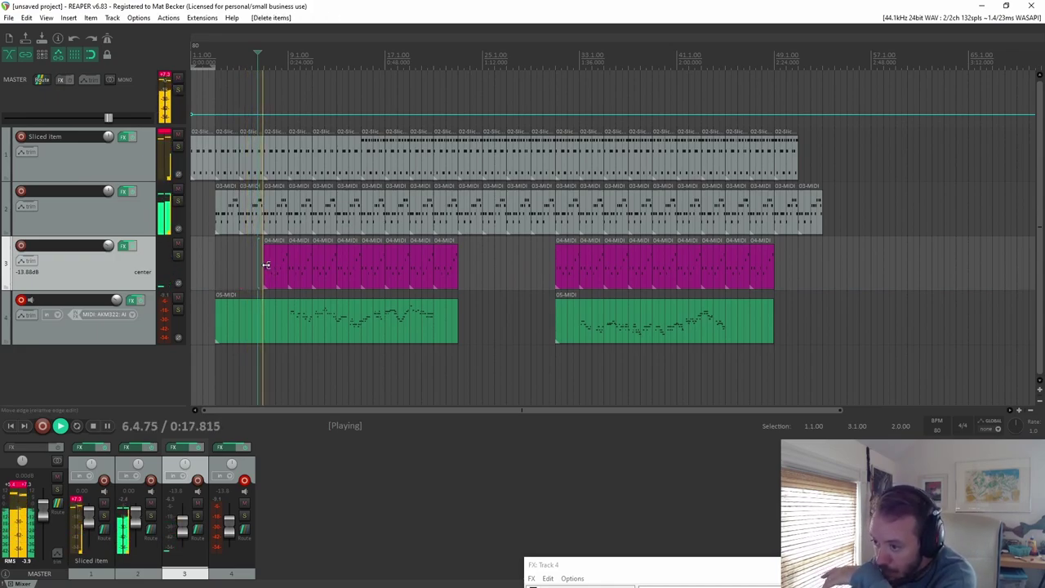
drag(263, 264, 239, 264)
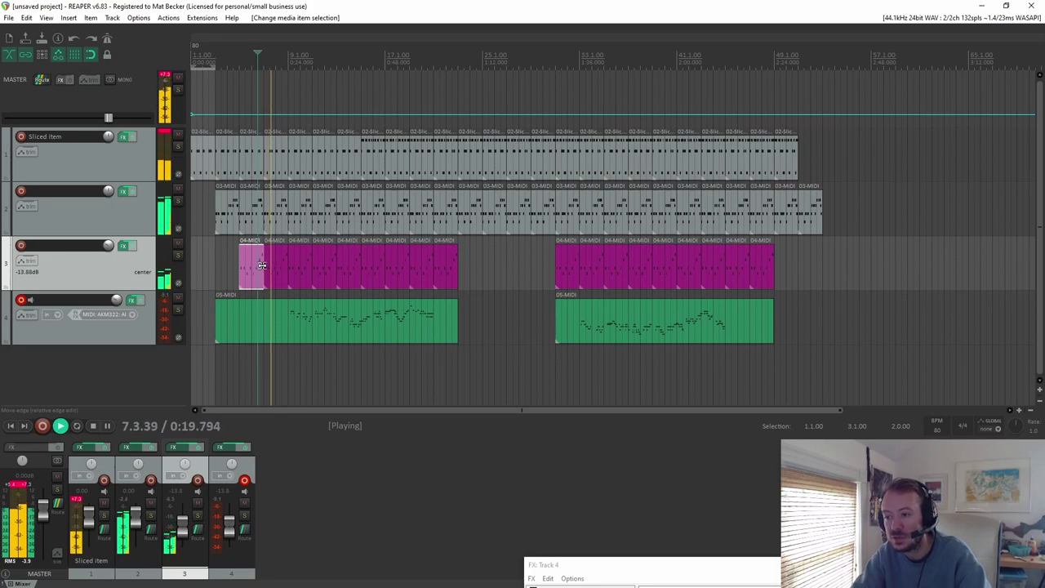
key(ctrl+v)
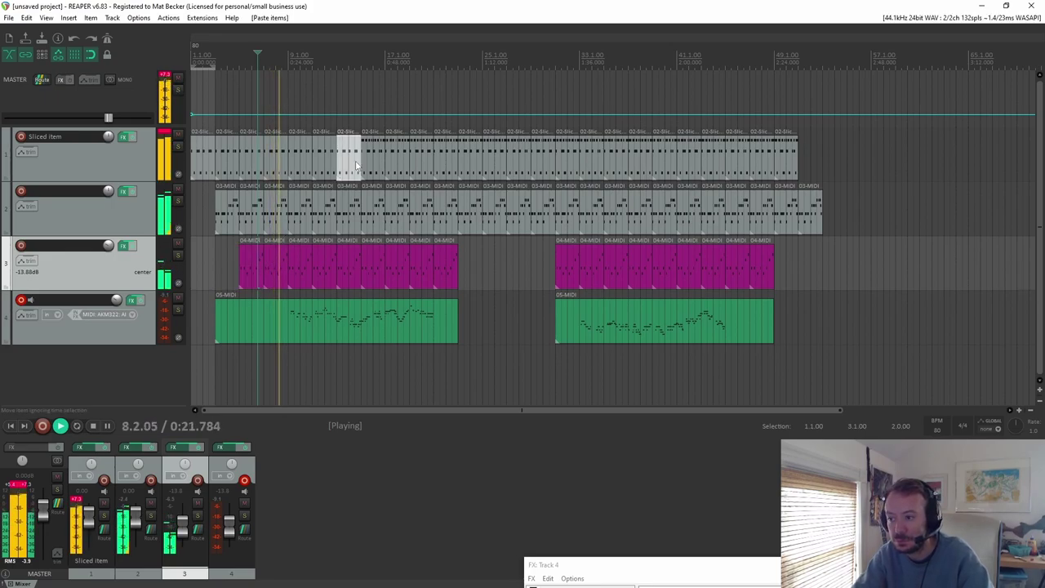
Step: Add a copy of the first track 2 loop at bar 1
click(223, 210)
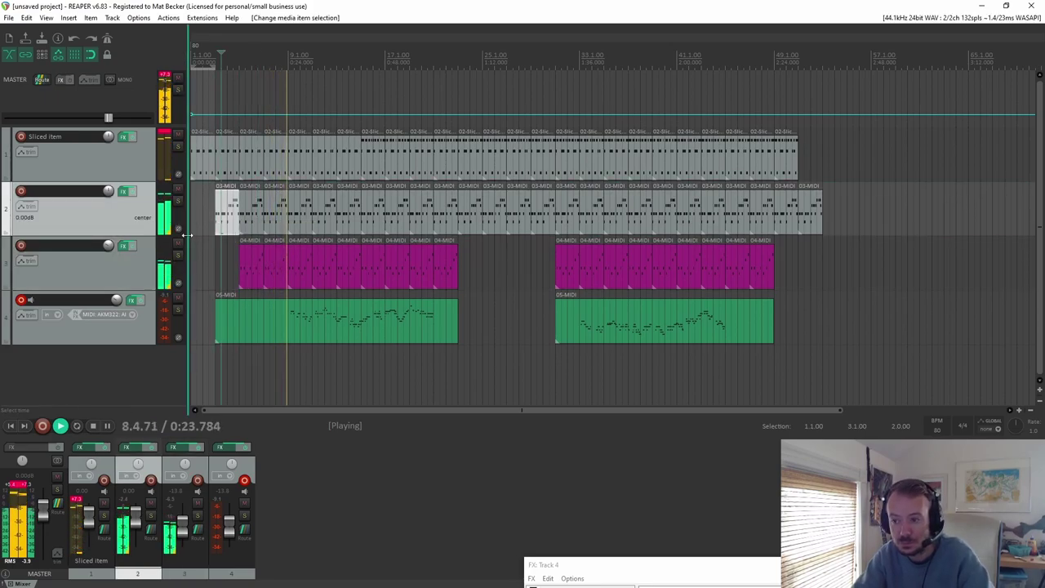
click(11, 425)
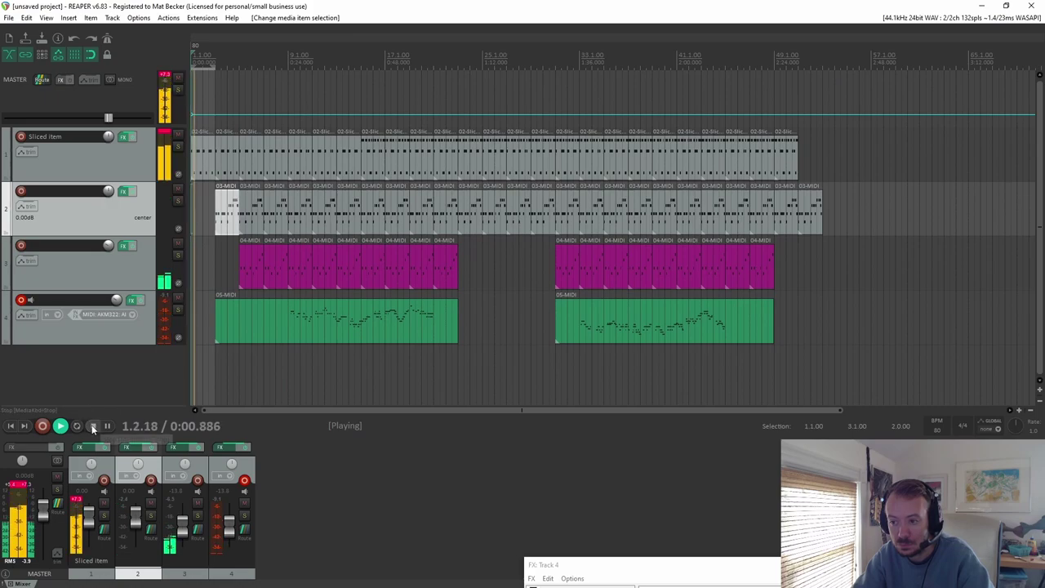
click(92, 425)
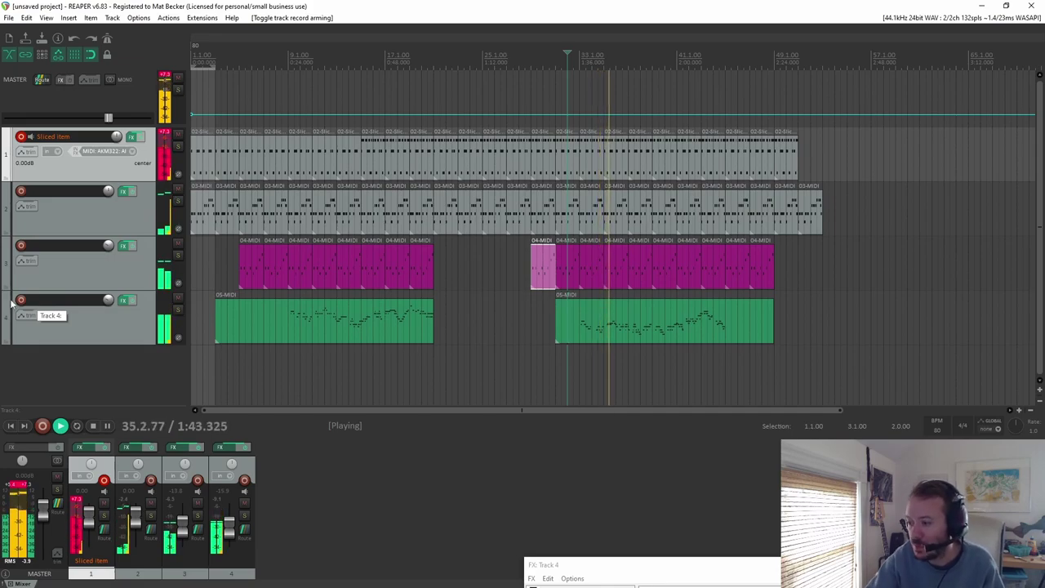
Step: Trim the first track 4 lead to start at bar 9 and swap the two leads, moving it to bar 37 and the other to bar 7
drag(216, 327, 288, 327)
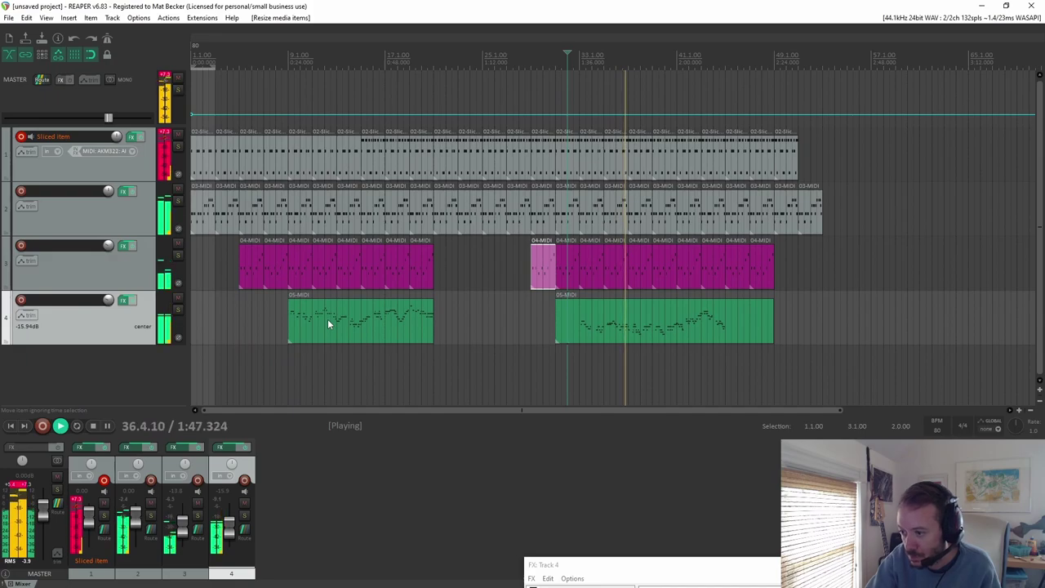
key(ctrl+z)
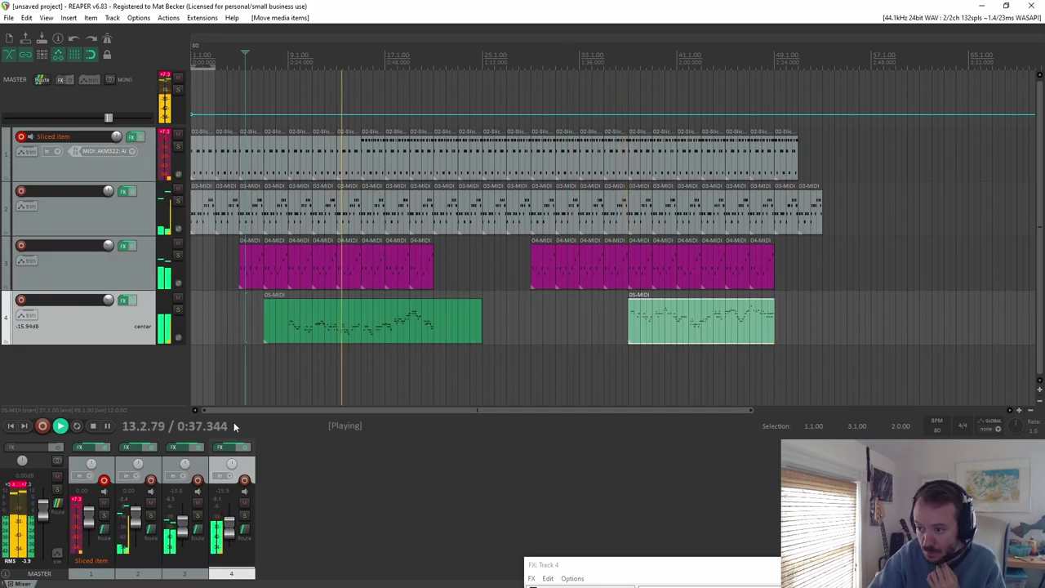
Step: Set the volume of track 4 to about -15.1 dB while the song plays
drag(230, 520, 230, 544)
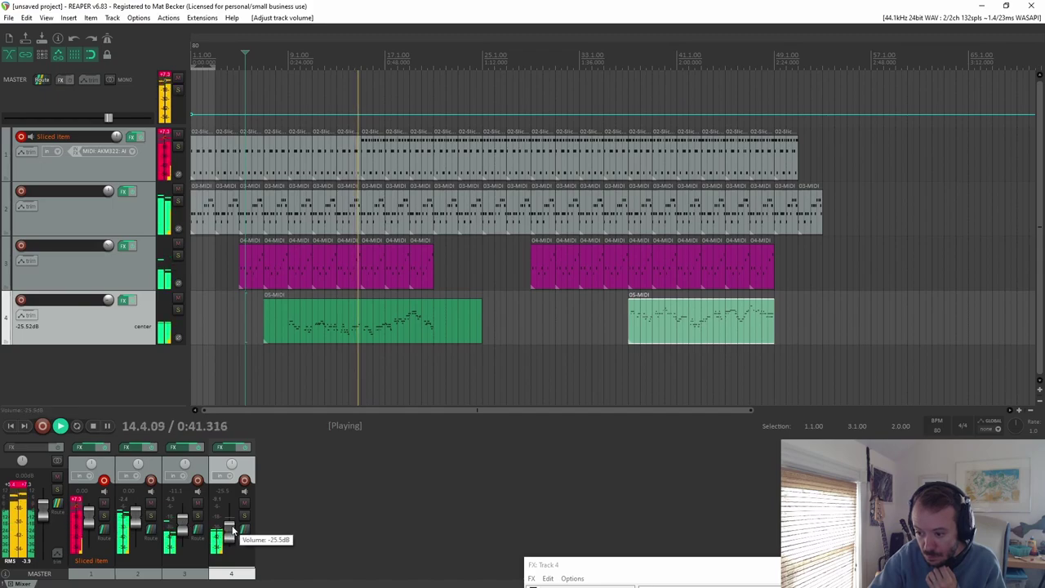
drag(233, 530, 232, 522)
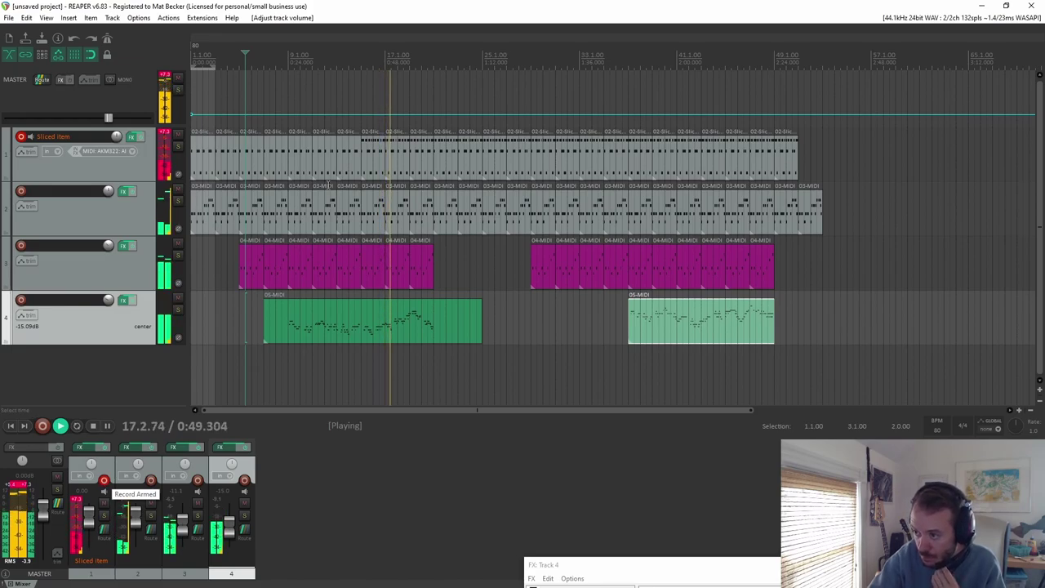
Step: Check the notes of the track 1 drum item at bar 15 and delete the three drum items from bar 15 up to bar 21
double_click(374, 154)
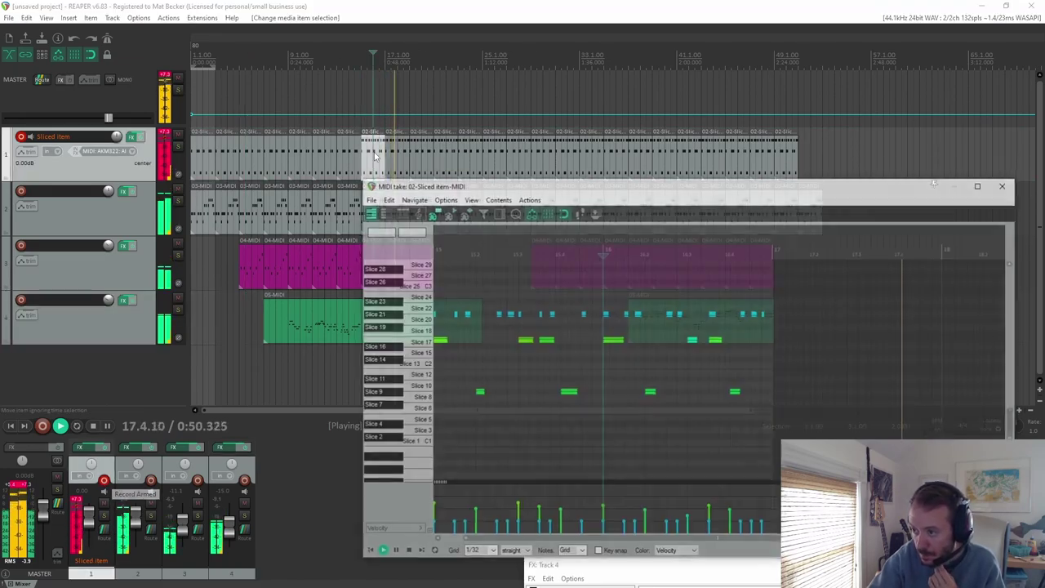
click(1011, 186)
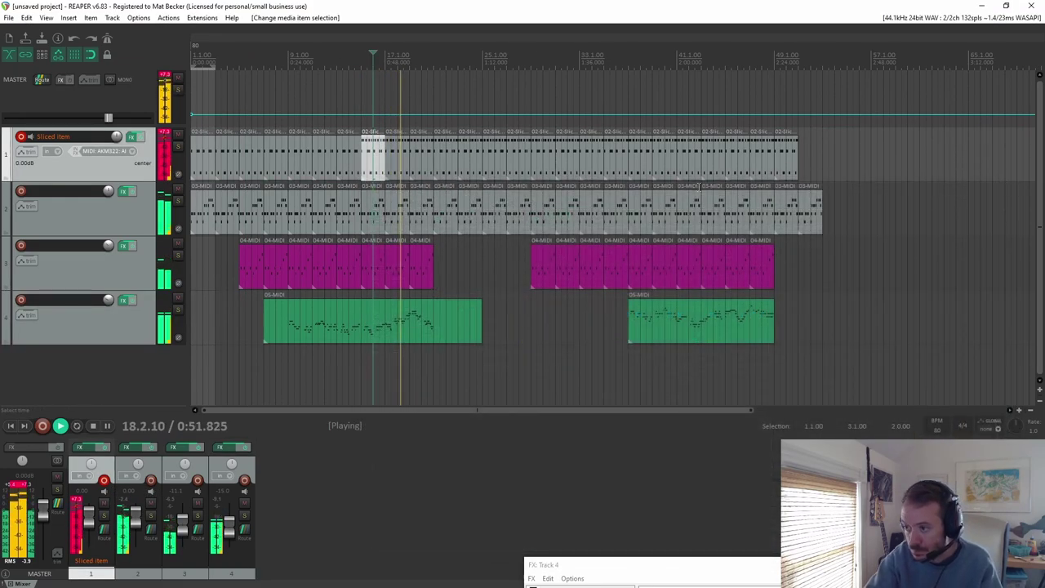
shift+click(420, 169)
key(Delete)
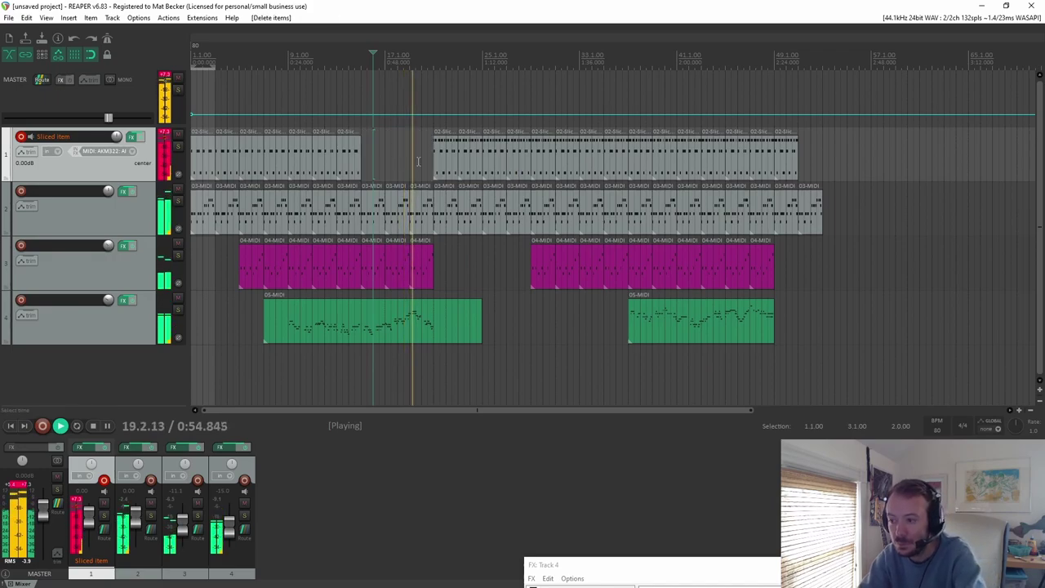
Step: Paste two copies of the stripped-down drum item and place them on track 1 at bars 15 and 17
click(349, 164)
key(ctrl+v)
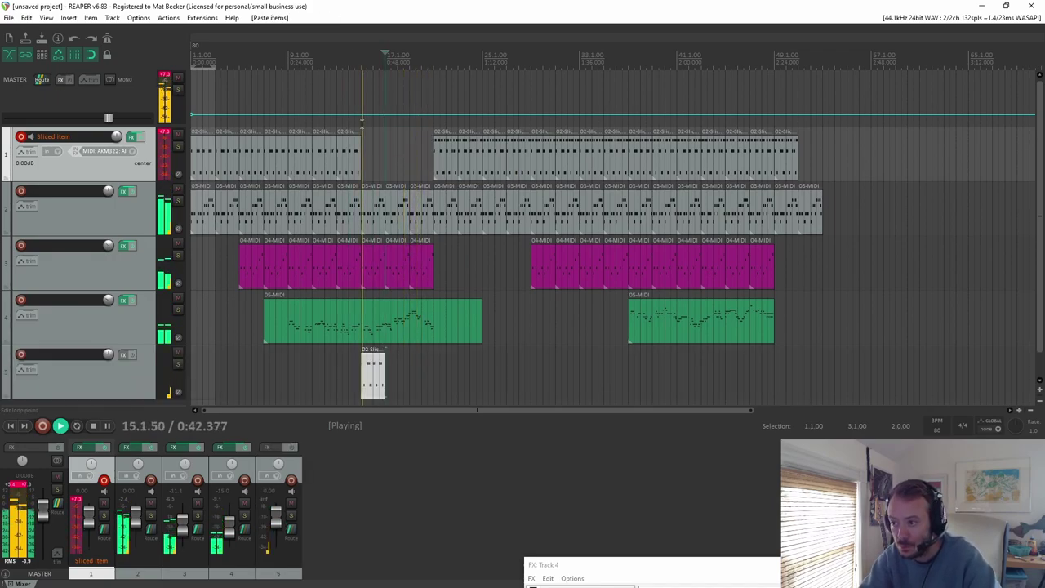
drag(378, 392, 379, 176)
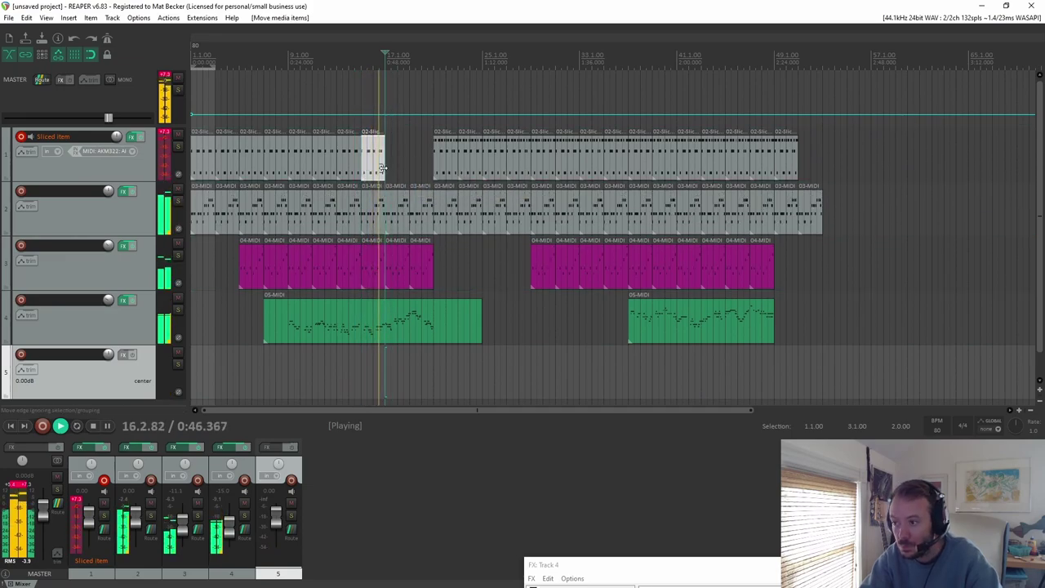
key(ctrl+v)
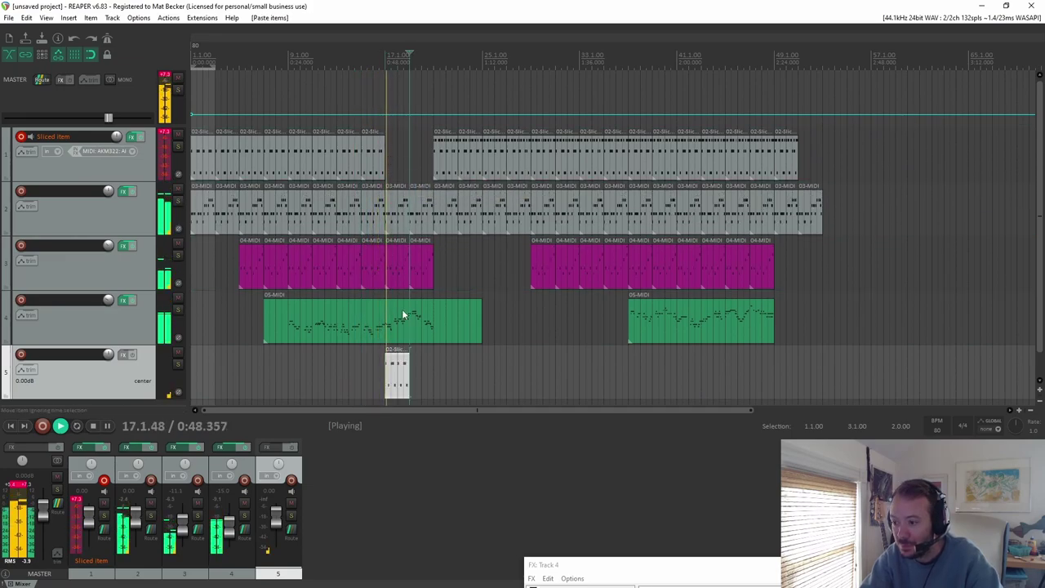
drag(400, 390, 403, 166)
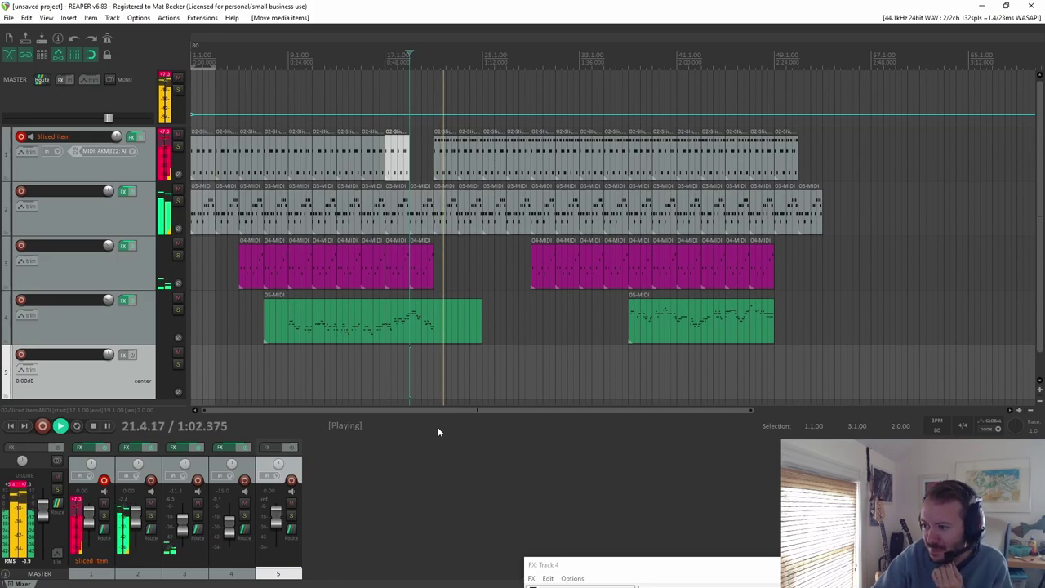
Step: Put the four drum items between bars 21 and 29 on a duplicate of the Sliced item track and delete them from track 1
click(470, 155)
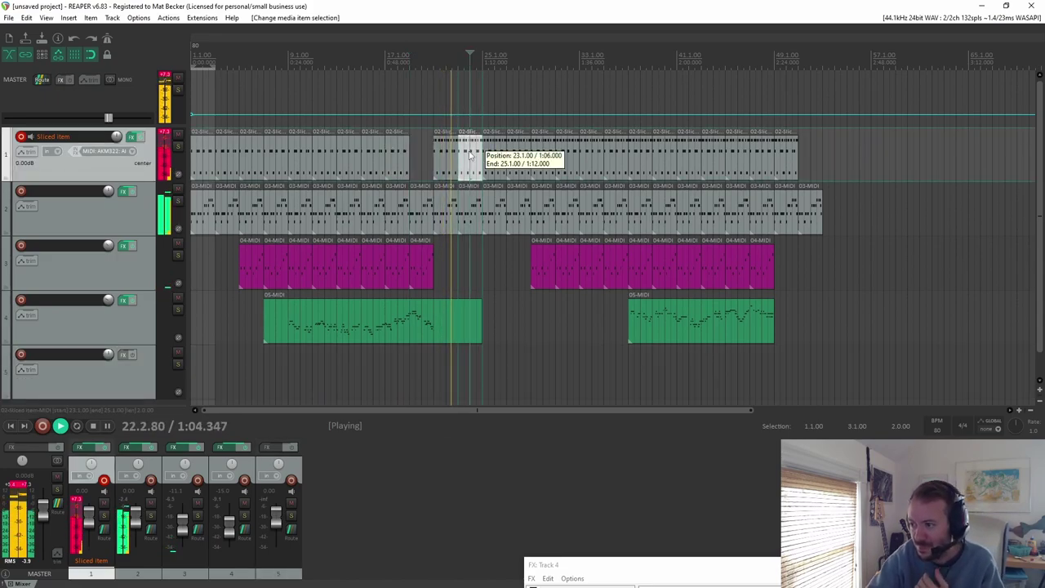
double_click(469, 155)
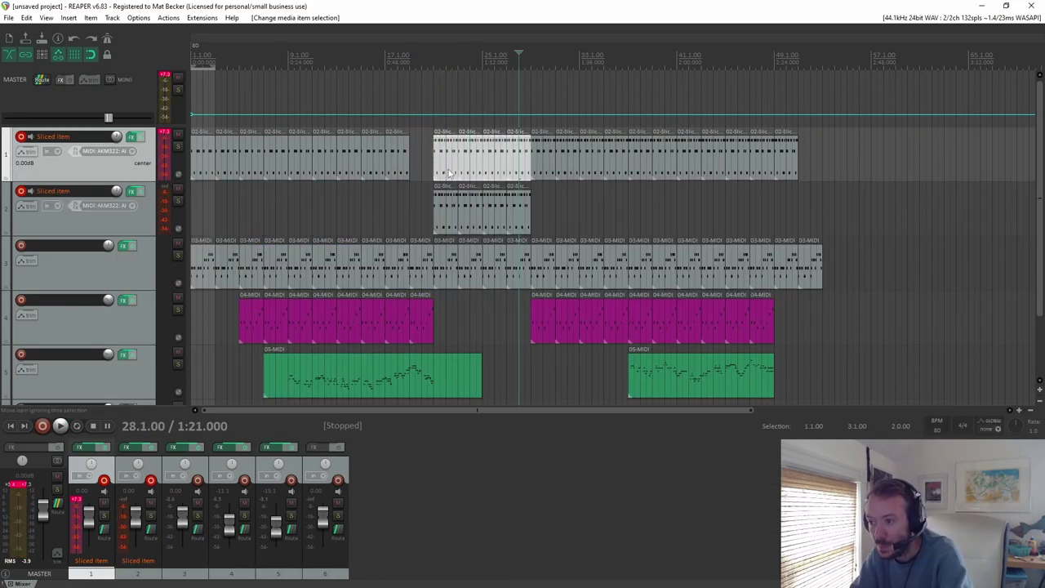
key(Delete)
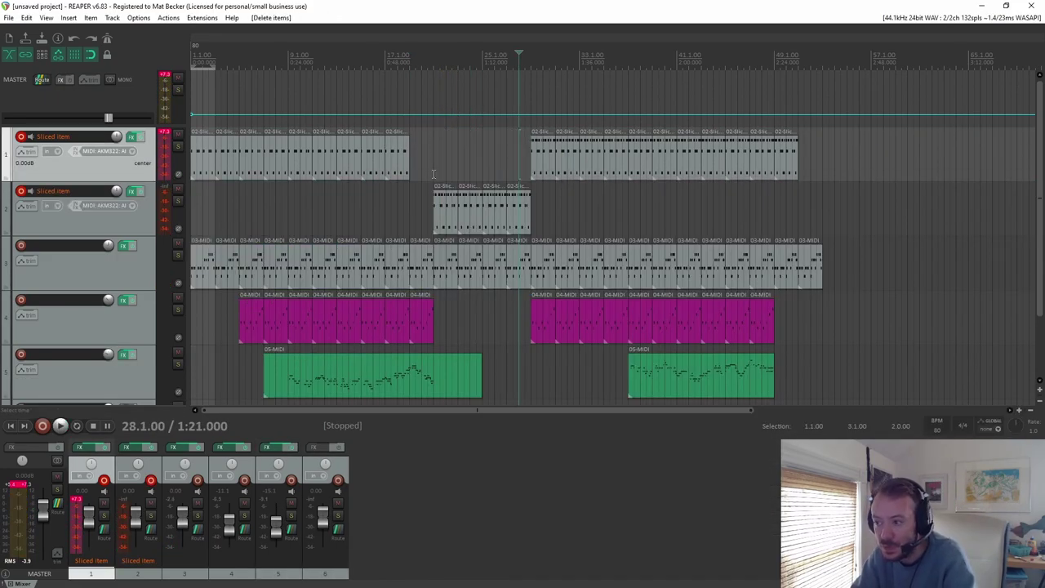
Step: Add ReaDelay to the end of the duplicated drum track's effects chain and move the effects window clear of the track controls
click(133, 192)
scroll(73, 245, down, 5)
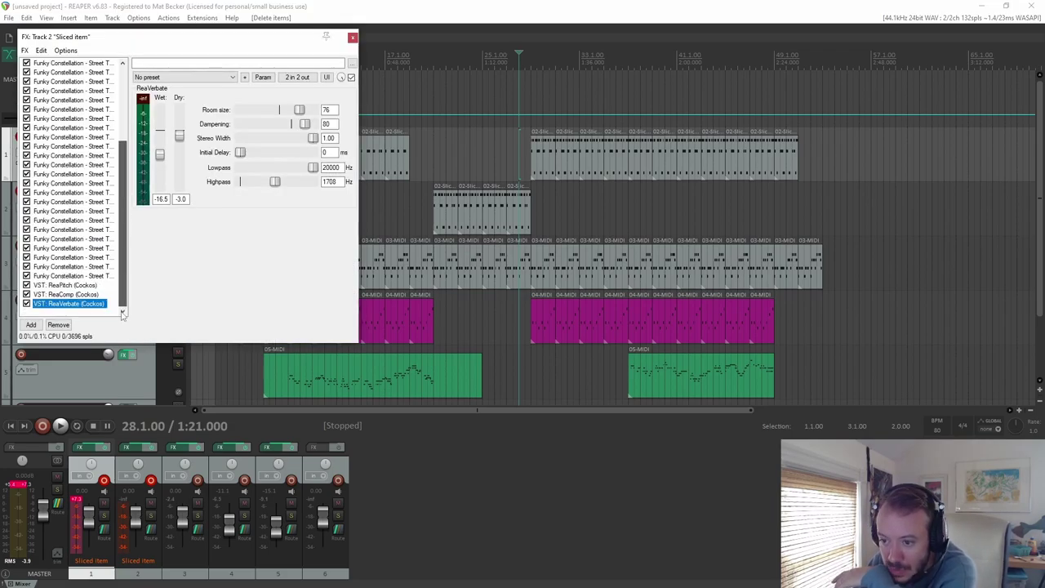
click(31, 324)
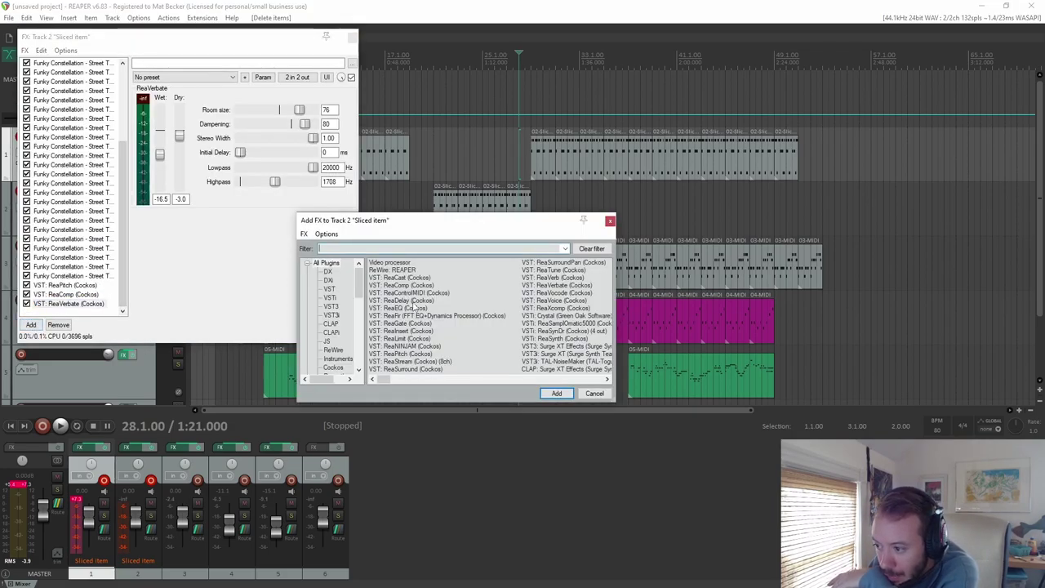
double_click(414, 301)
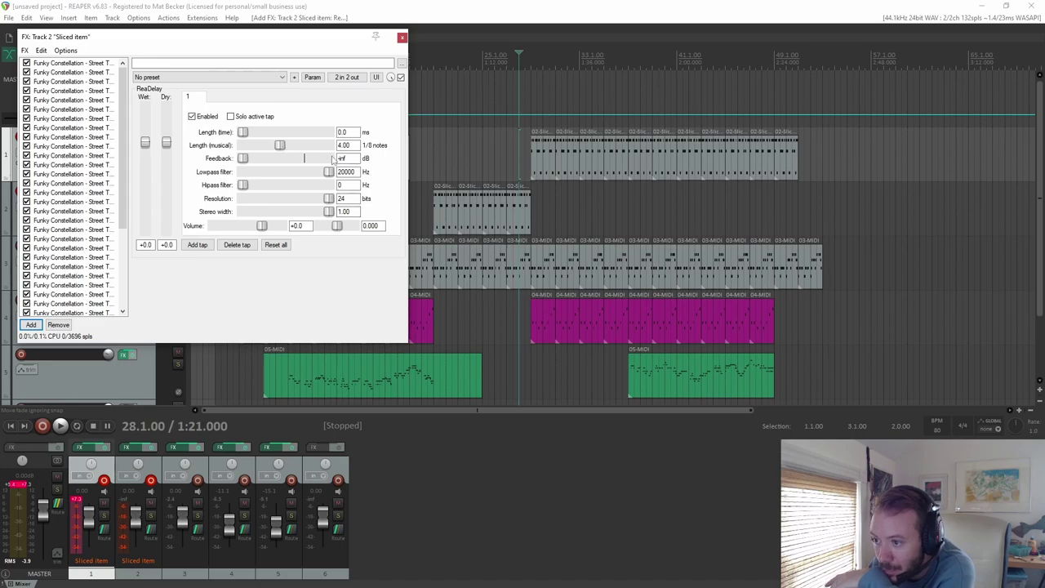
drag(242, 51, 903, 143)
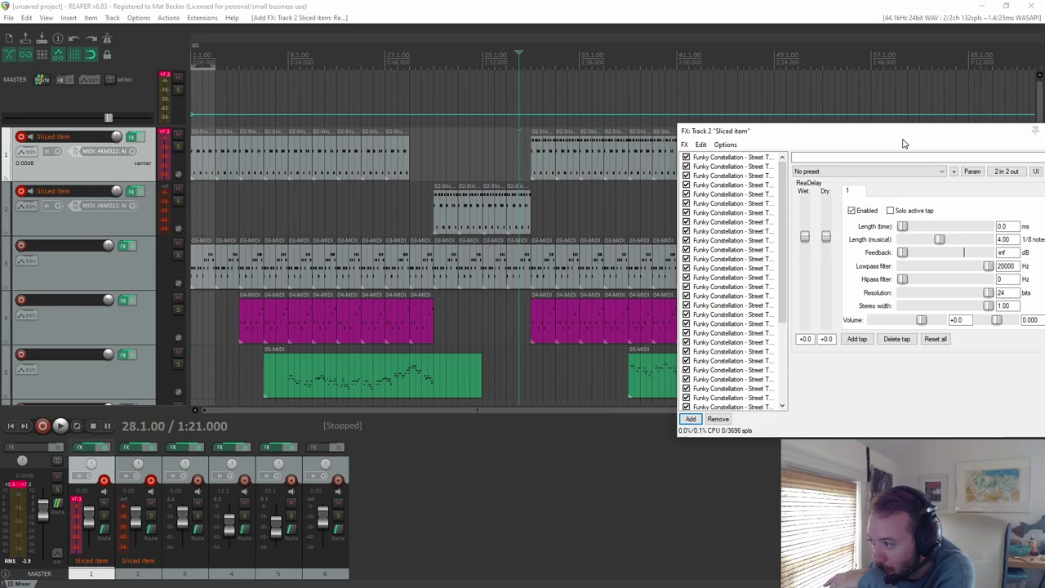
Step: Enable automation envelopes on track 2 for ReaDelay's musical Length, Feedback and Hipass parameters, and close the envelope window
click(169, 17)
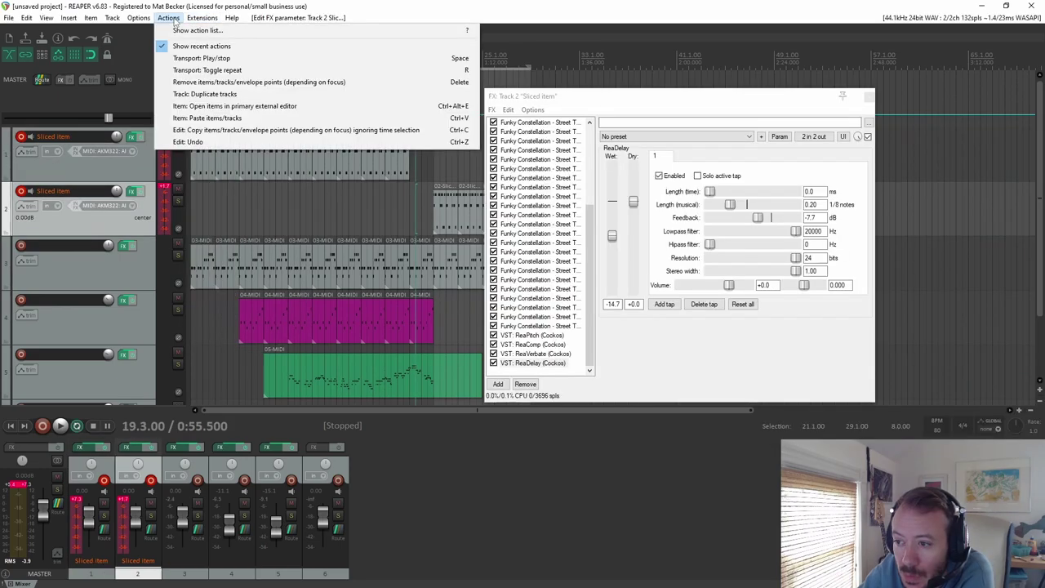
click(152, 92)
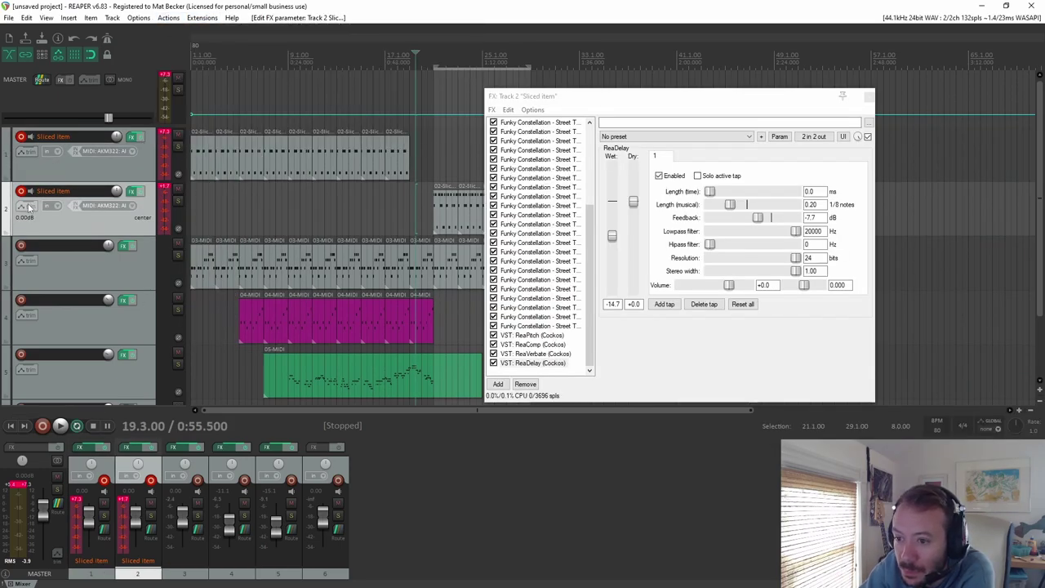
click(26, 208)
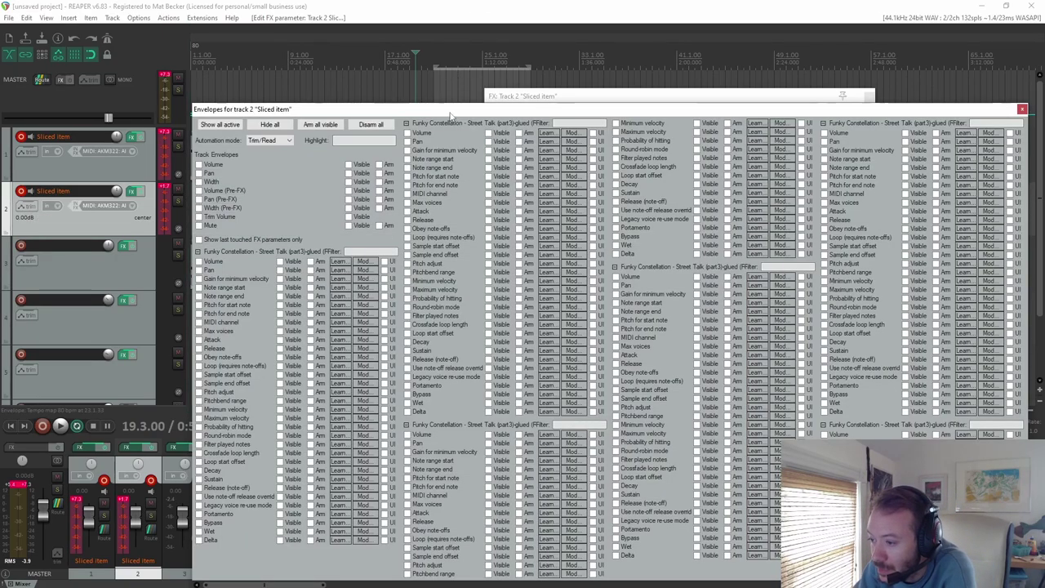
drag(449, 114, 340, 68)
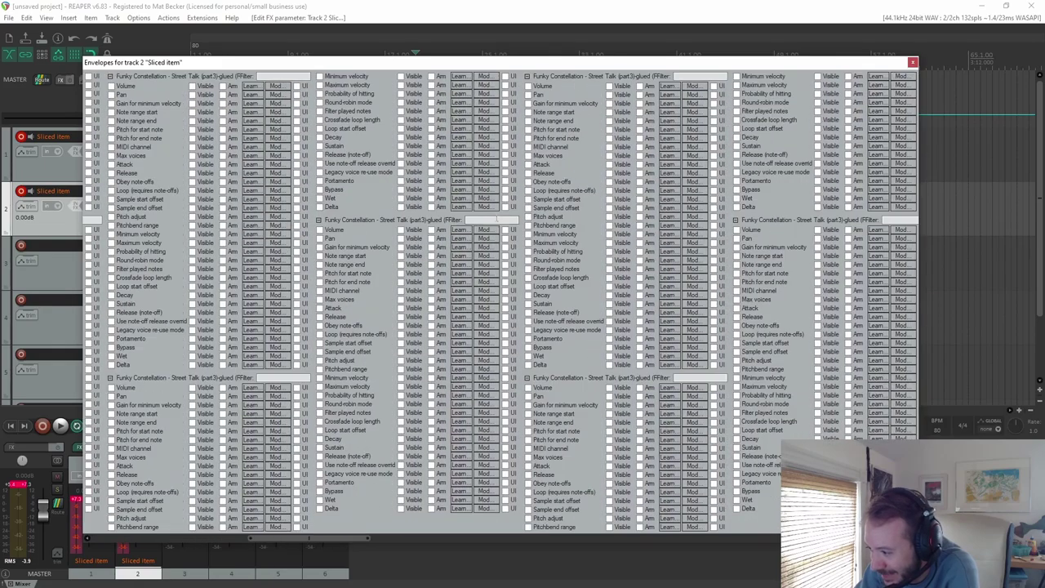
scroll(500, 306, right, 5)
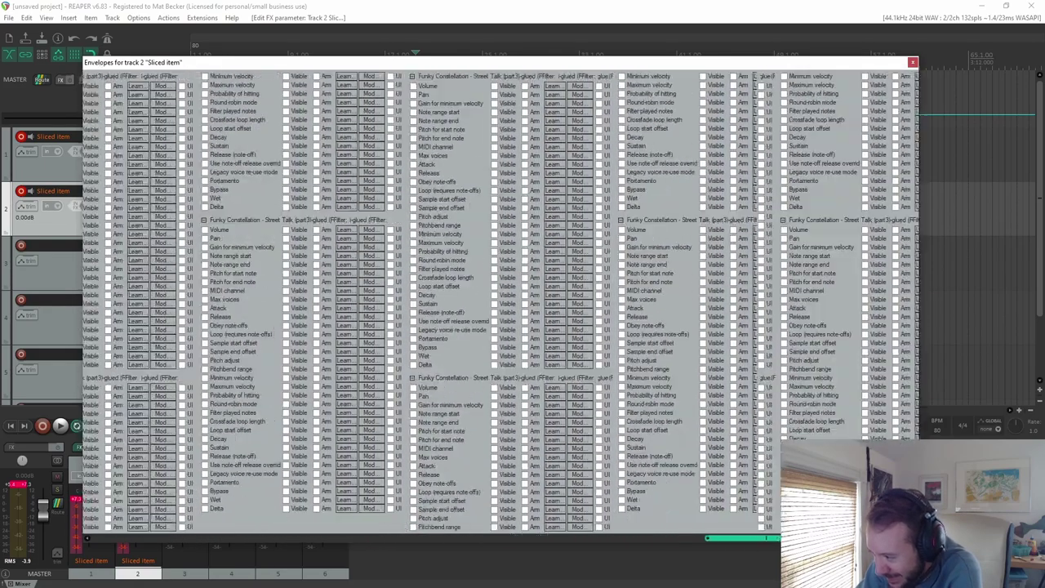
scroll(500, 307, right, 3)
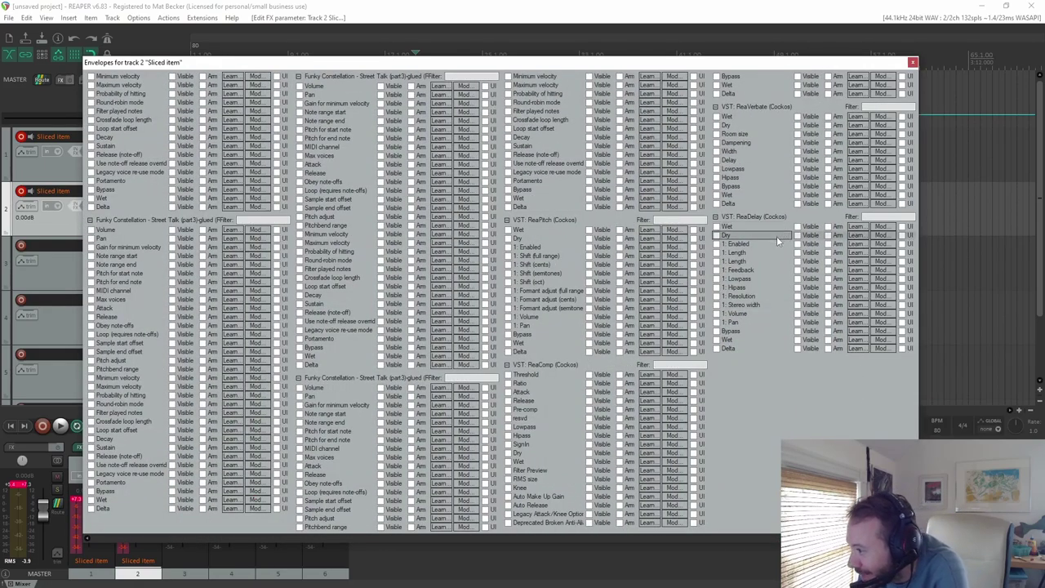
click(716, 271)
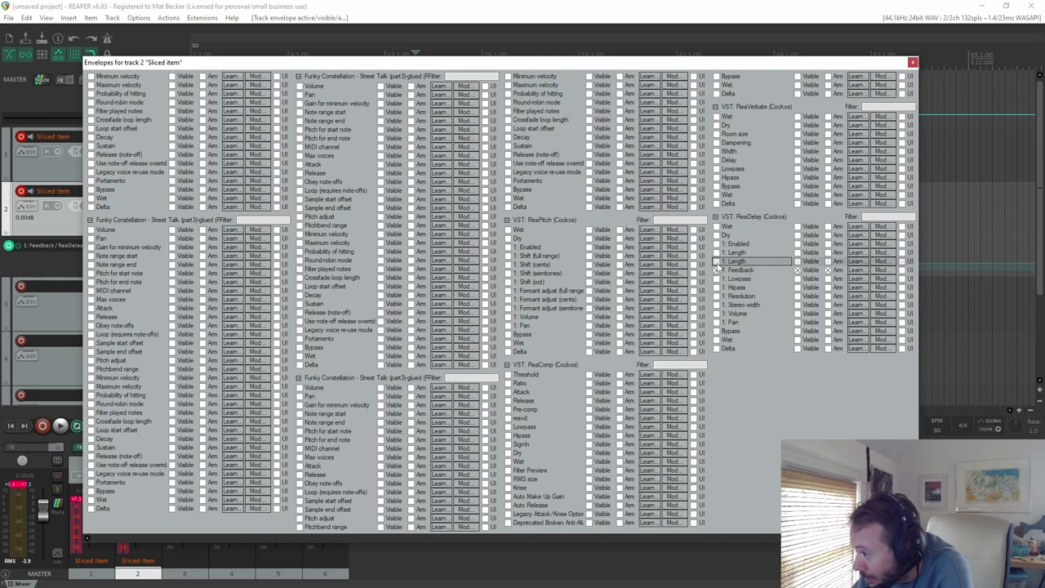
click(717, 261)
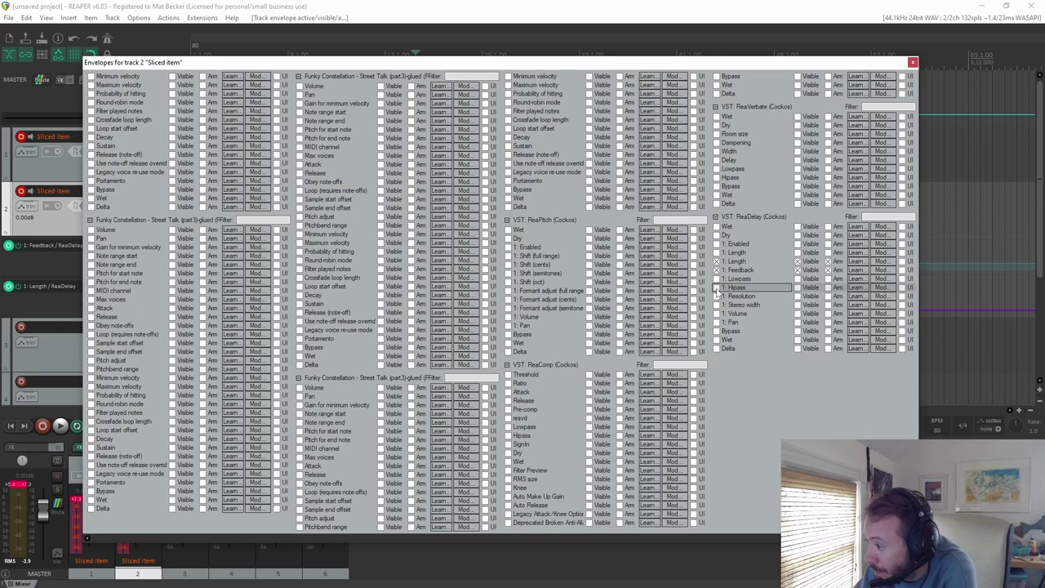
click(716, 289)
key(Escape)
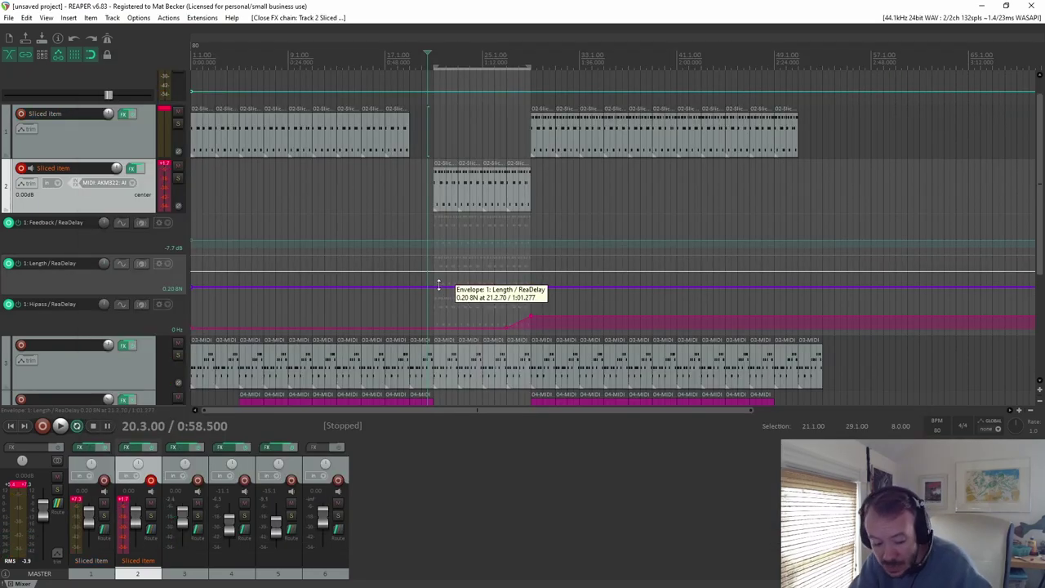
Step: Add a series of points along the ReaDelay musical Length envelope between bars 21 and 29
shift+click(434, 288)
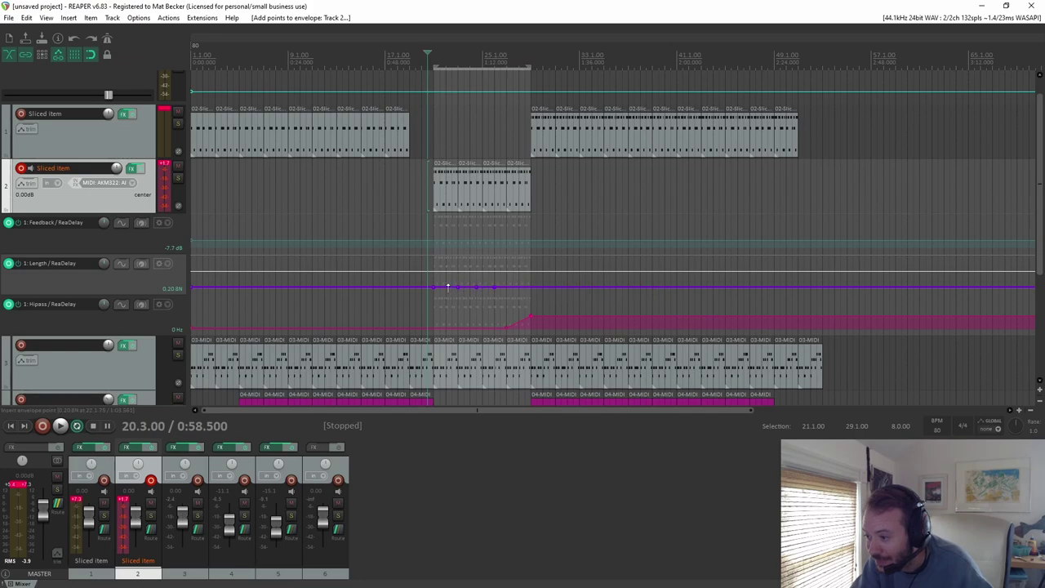
shift+click(507, 287)
shift+click(525, 287)
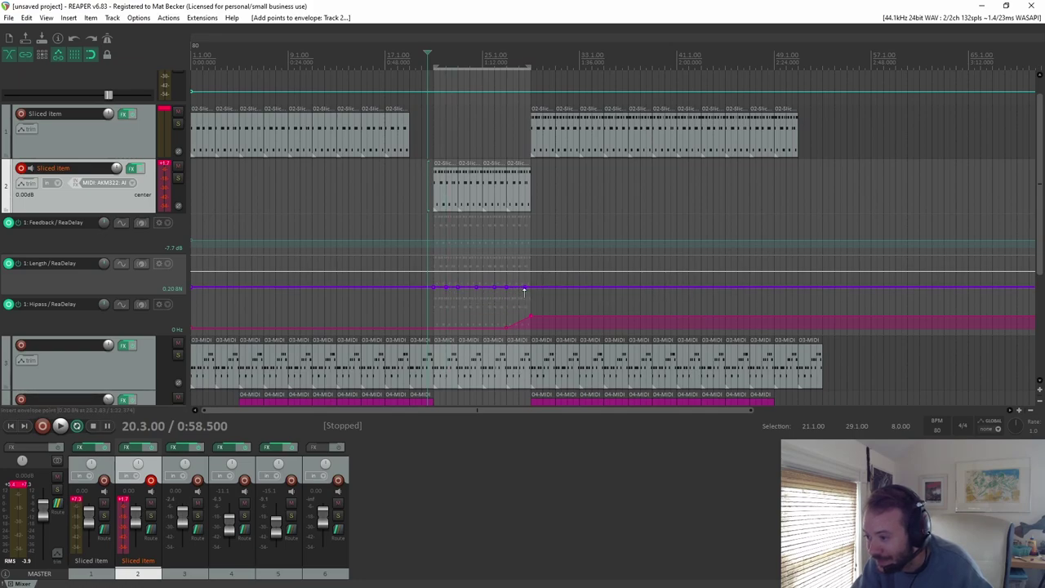
Step: Add a series of points along the ReaDelay Feedback envelope between bars 21 and 29
shift+click(438, 243)
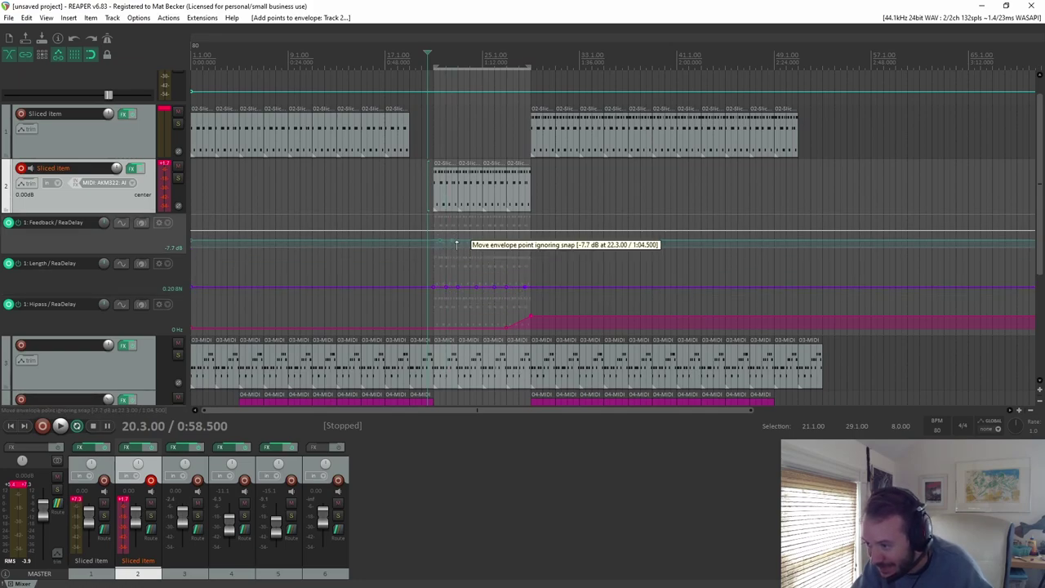
shift+click(507, 242)
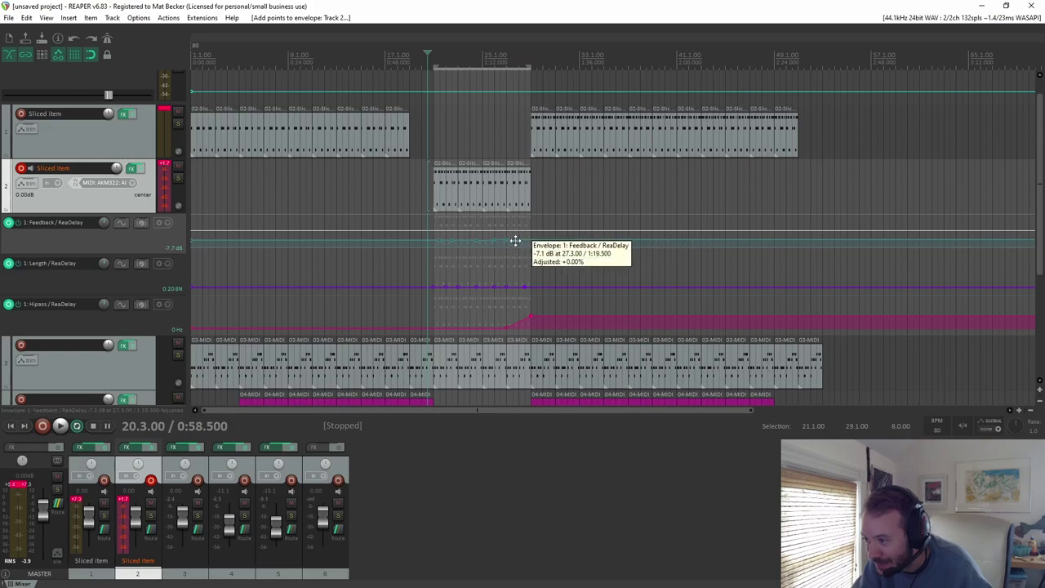
shift+click(523, 242)
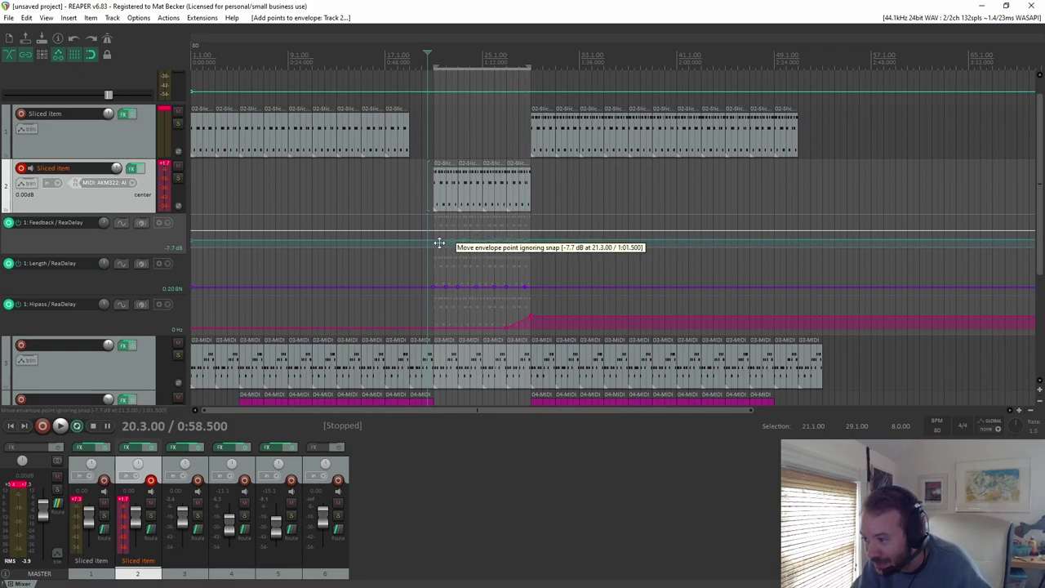
Step: Reshape the ReaDelay Feedback envelope into gentle rises and dips by moving its points around bars 22 and 27
scroll(464, 272, up, 3)
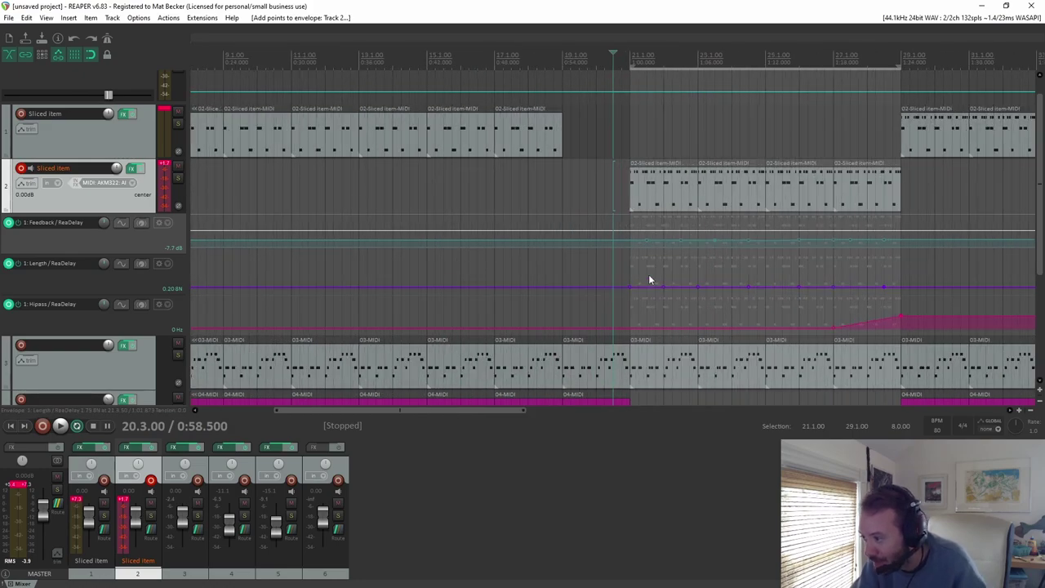
drag(642, 240, 663, 237)
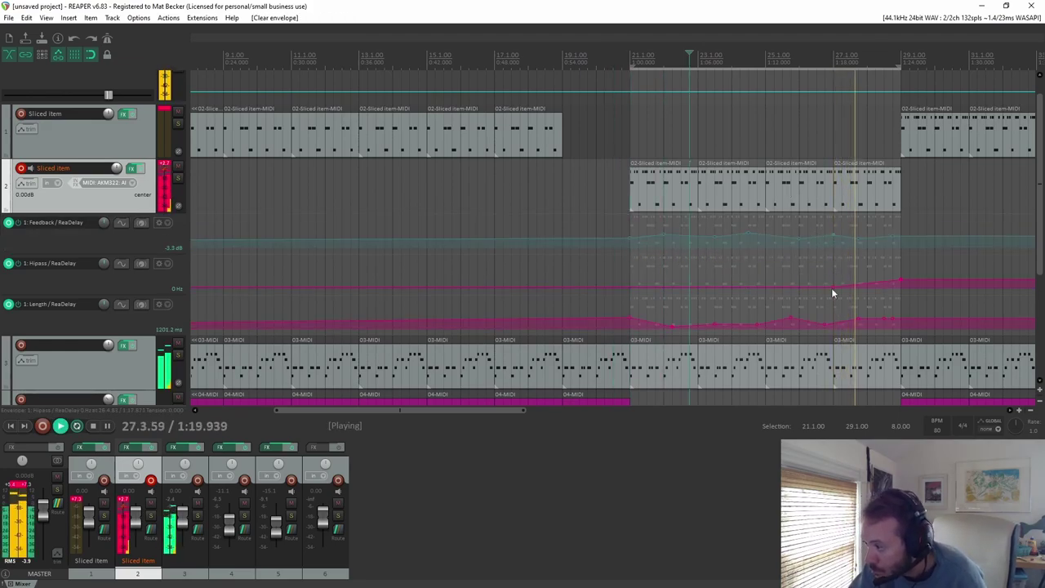
click(830, 234)
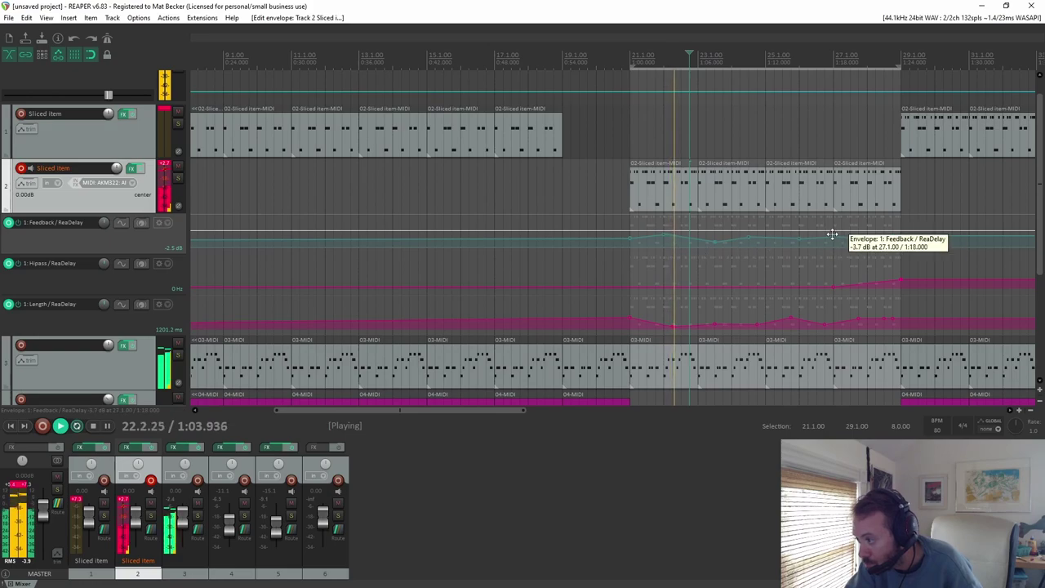
drag(665, 233, 663, 239)
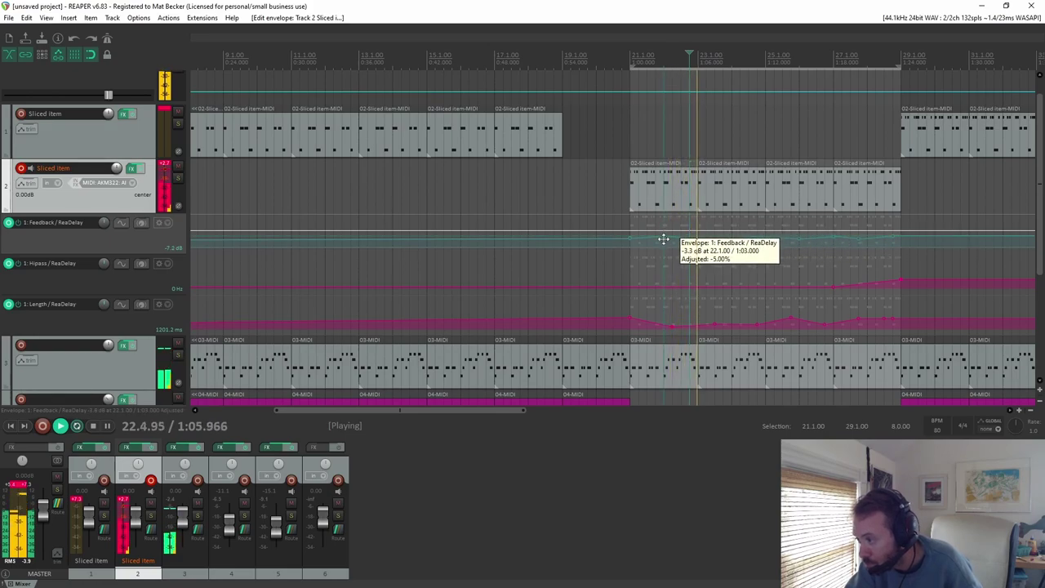
Step: Stop the looped section's playback and play the song from the start
scroll(664, 239, down, 3)
key(space)
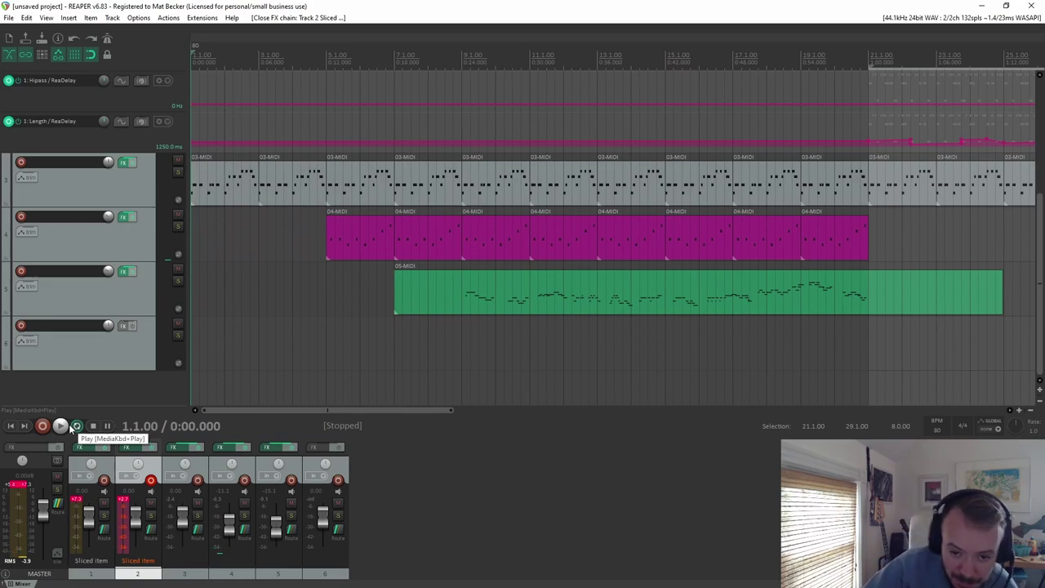
click(70, 429)
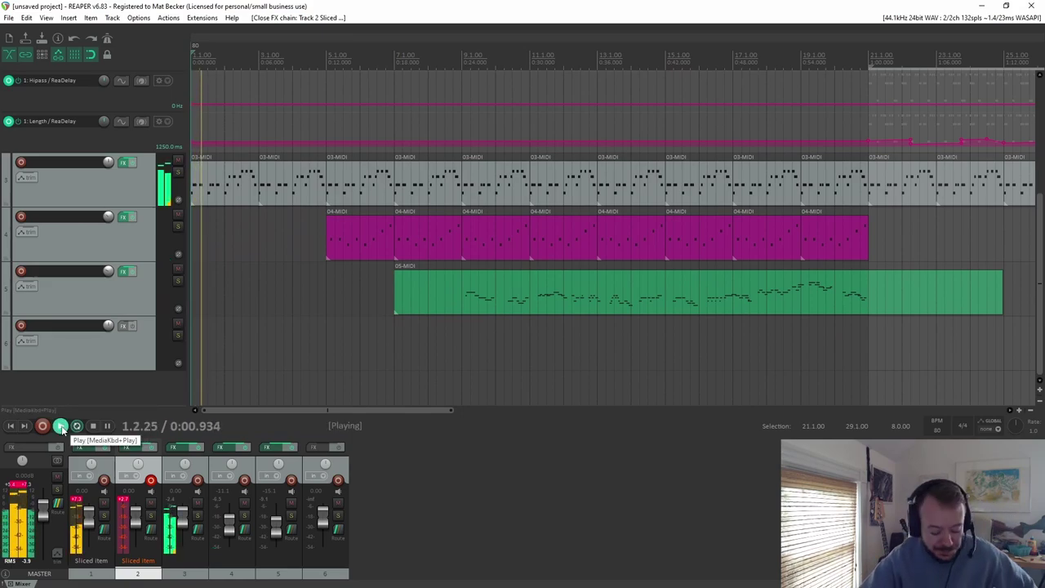